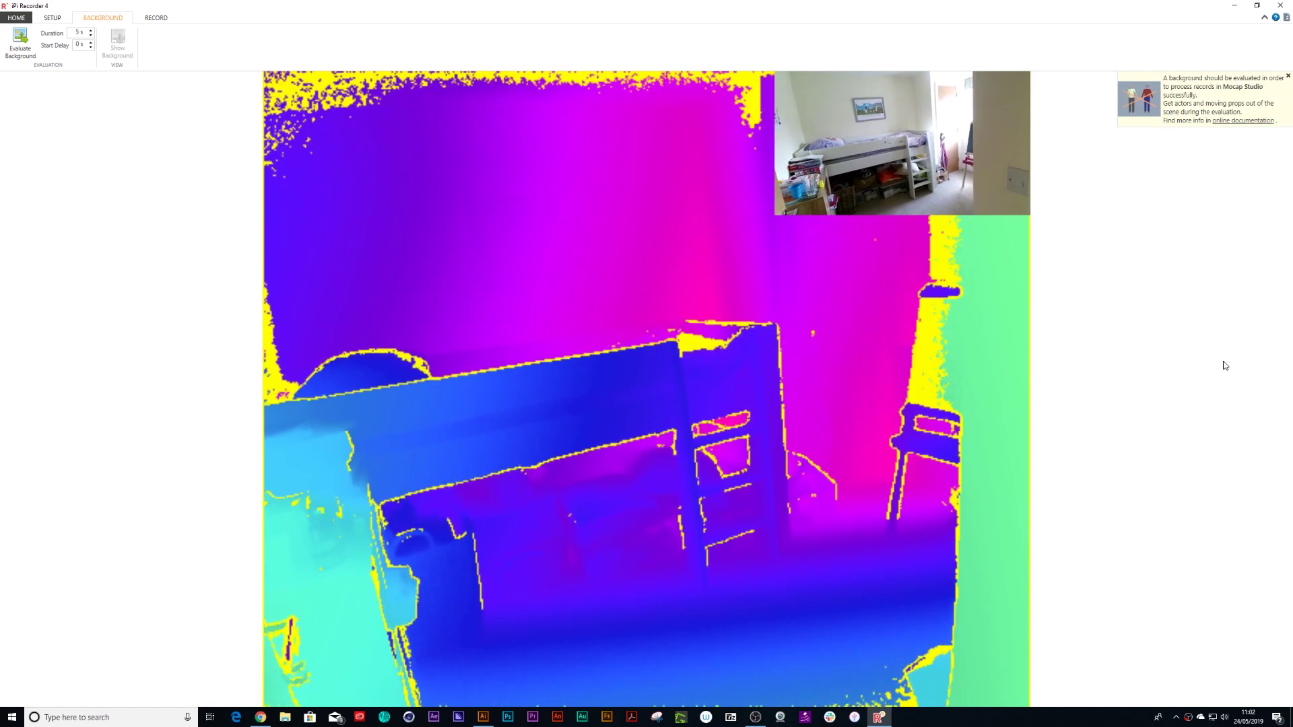
Evaluate the empty room as the background, record the actor's performance and end the recording.
click(19, 39)
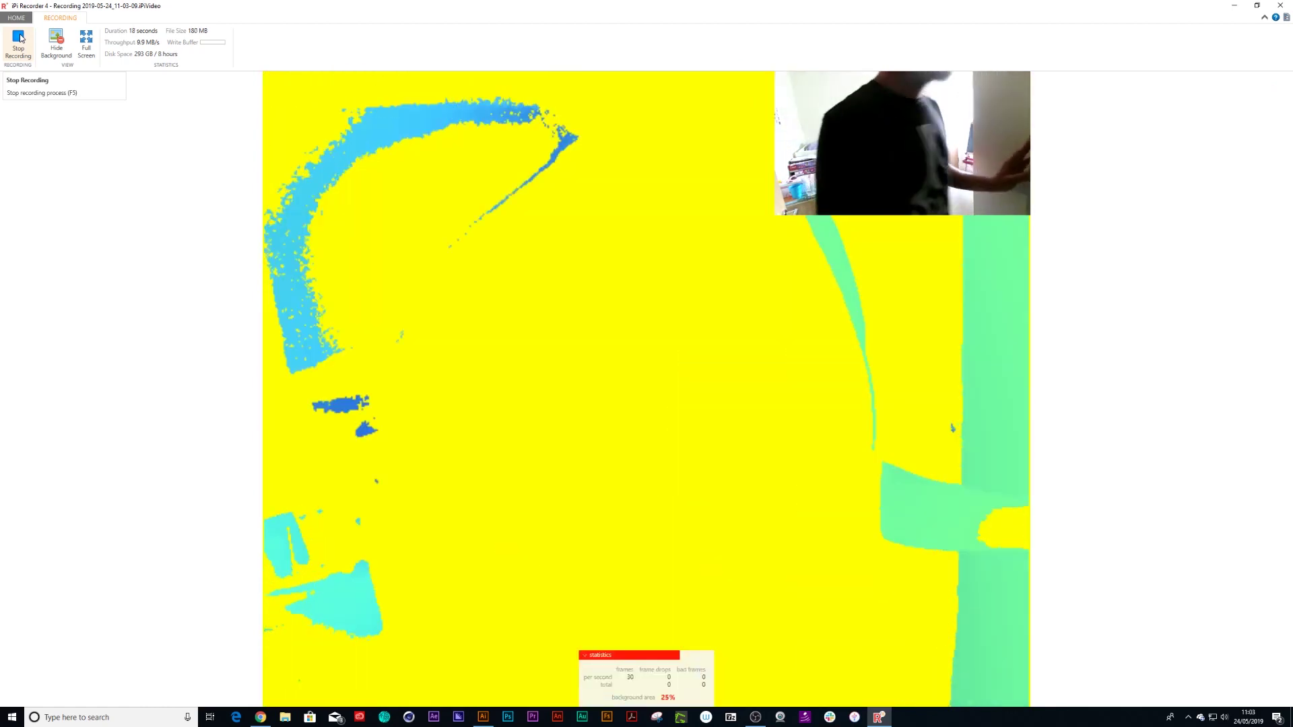
click(21, 37)
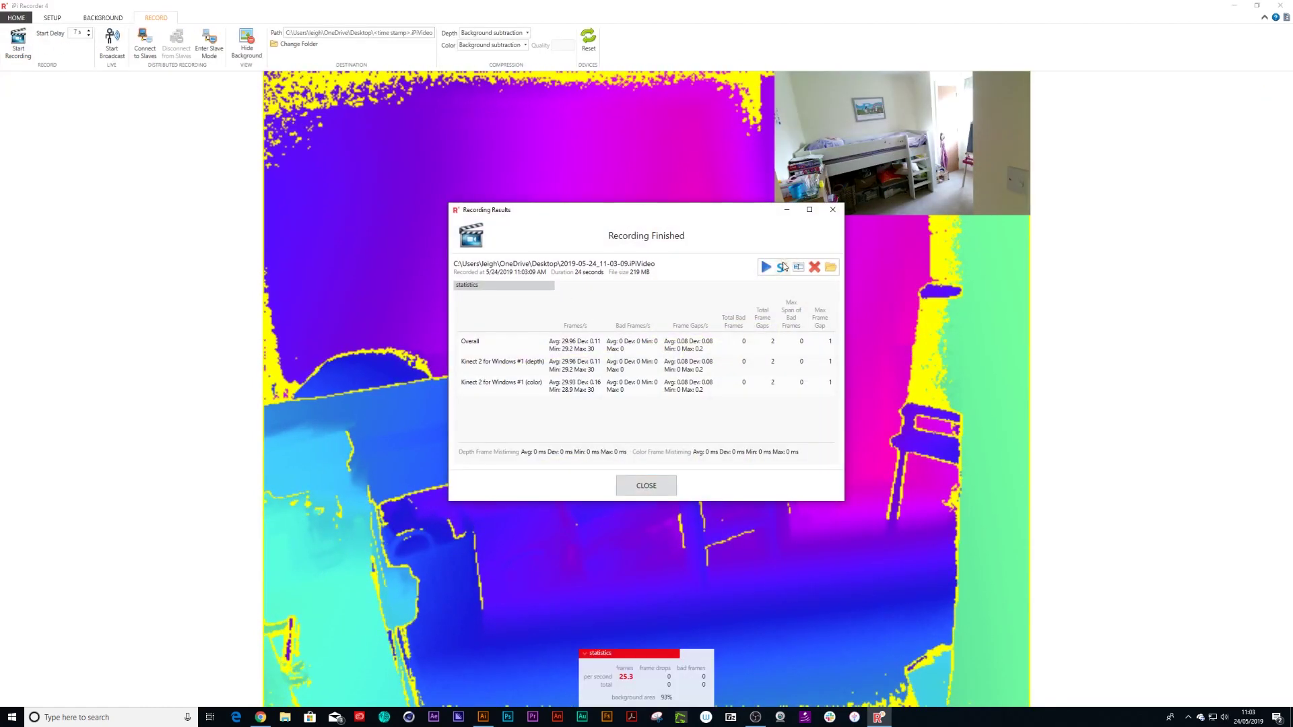
Review the finished recording and save it as a new video file in the project folder on the Backup (K:) drive.
click(765, 268)
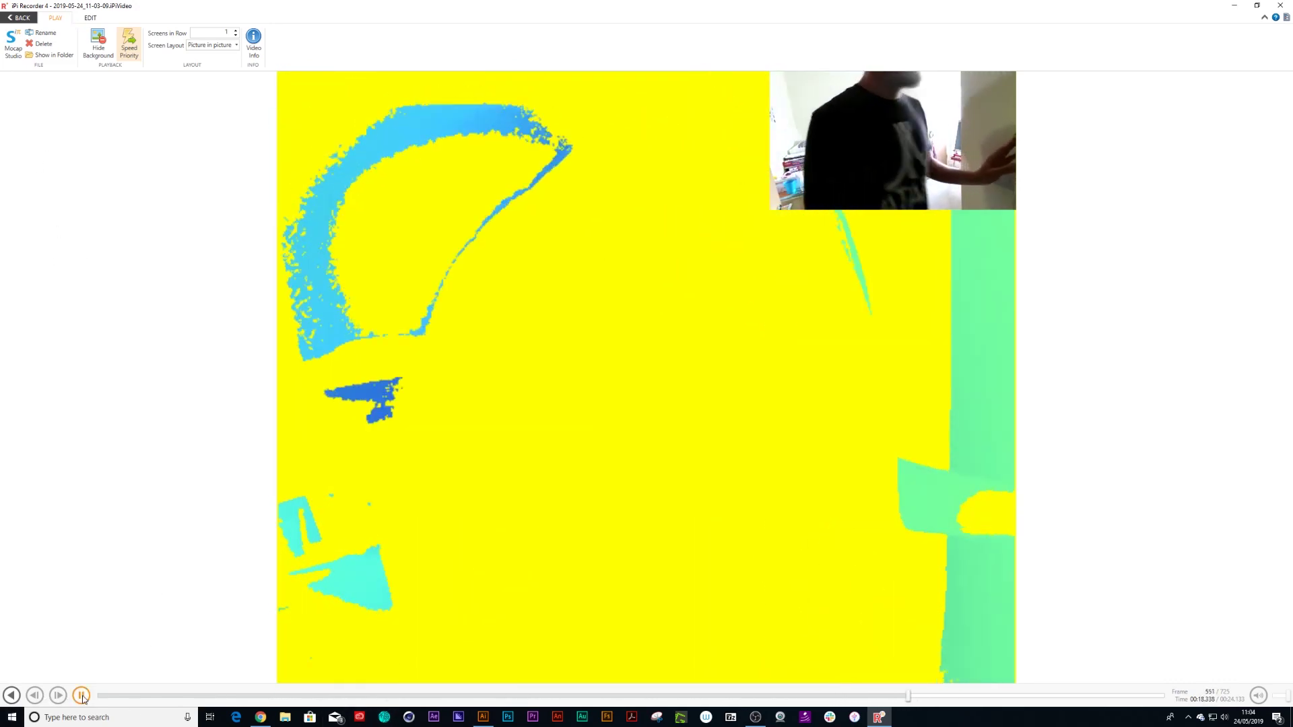
click(81, 696)
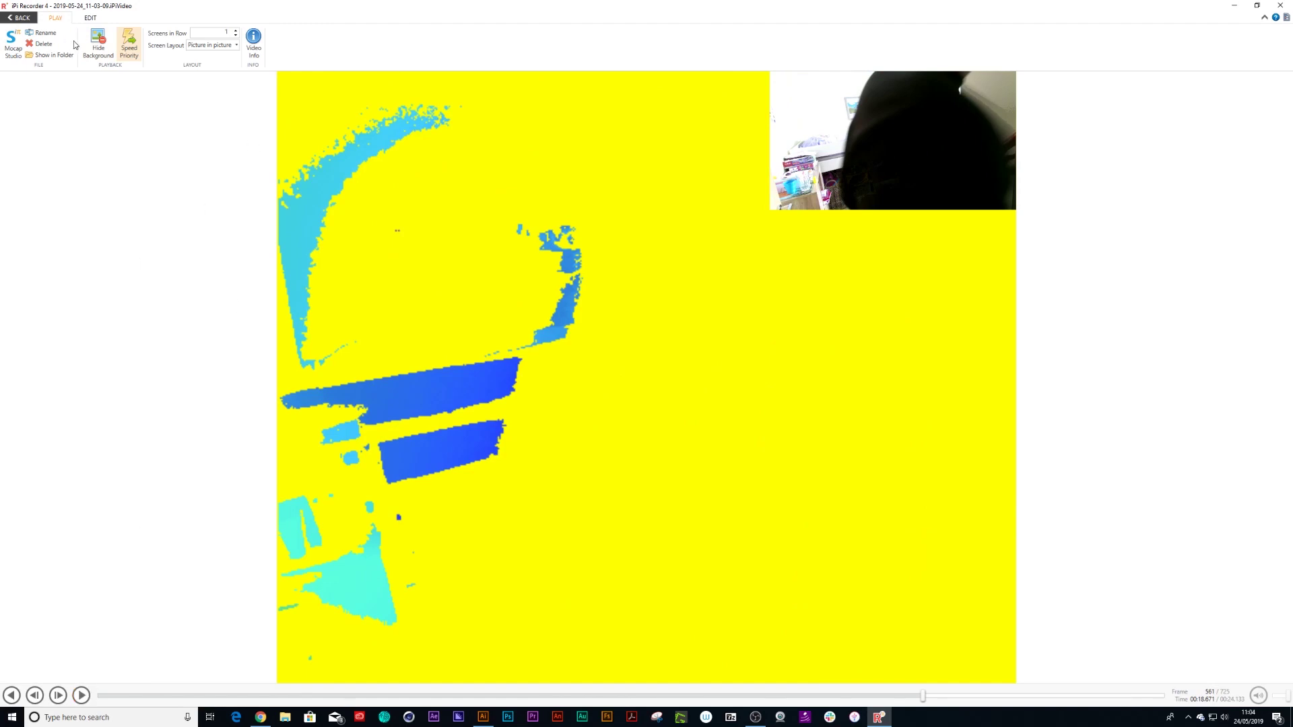
click(91, 19)
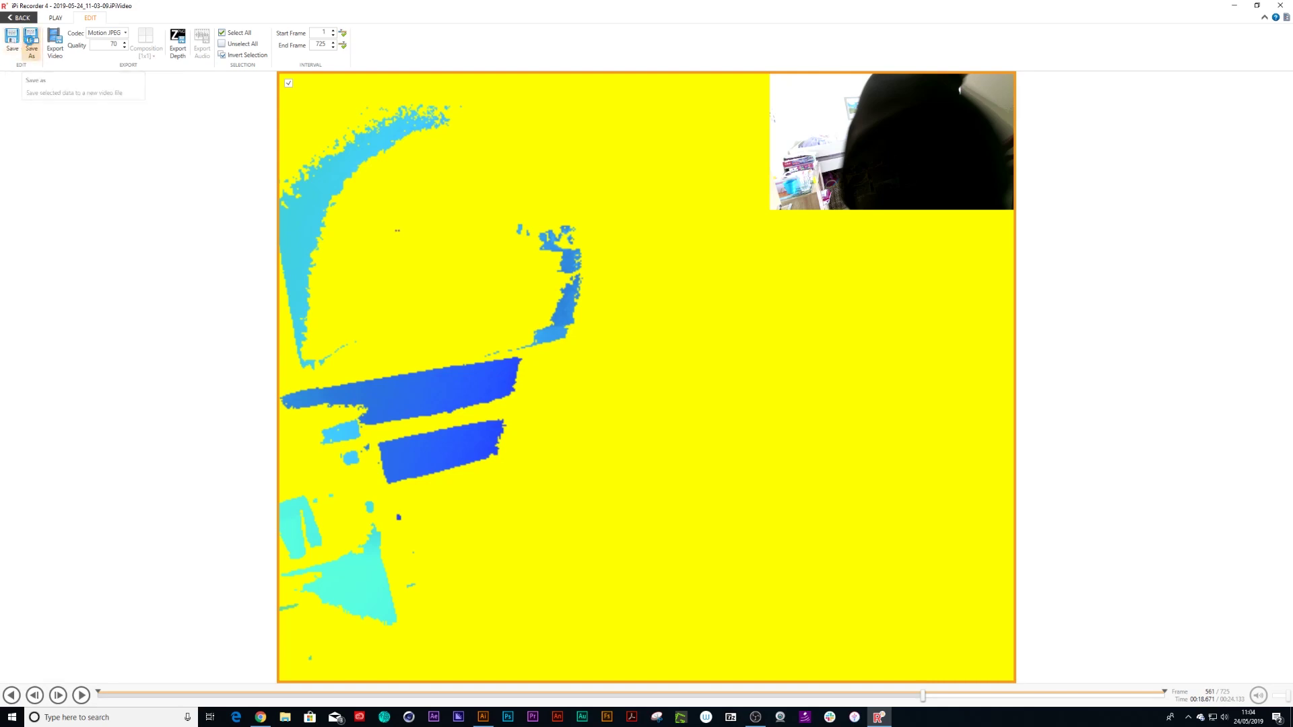
click(30, 41)
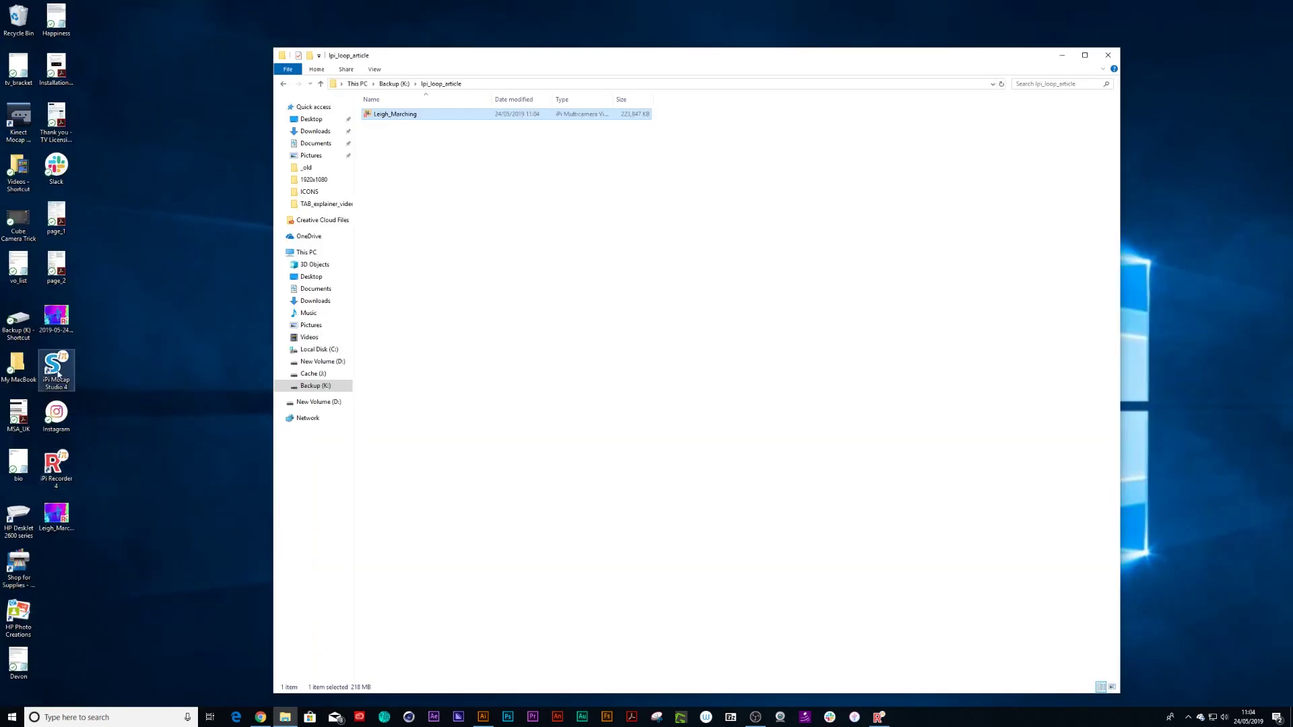
Launch iPi Mocap Studio and create a project from the marching video, with a male actor 1.76 m tall.
double_click(57, 367)
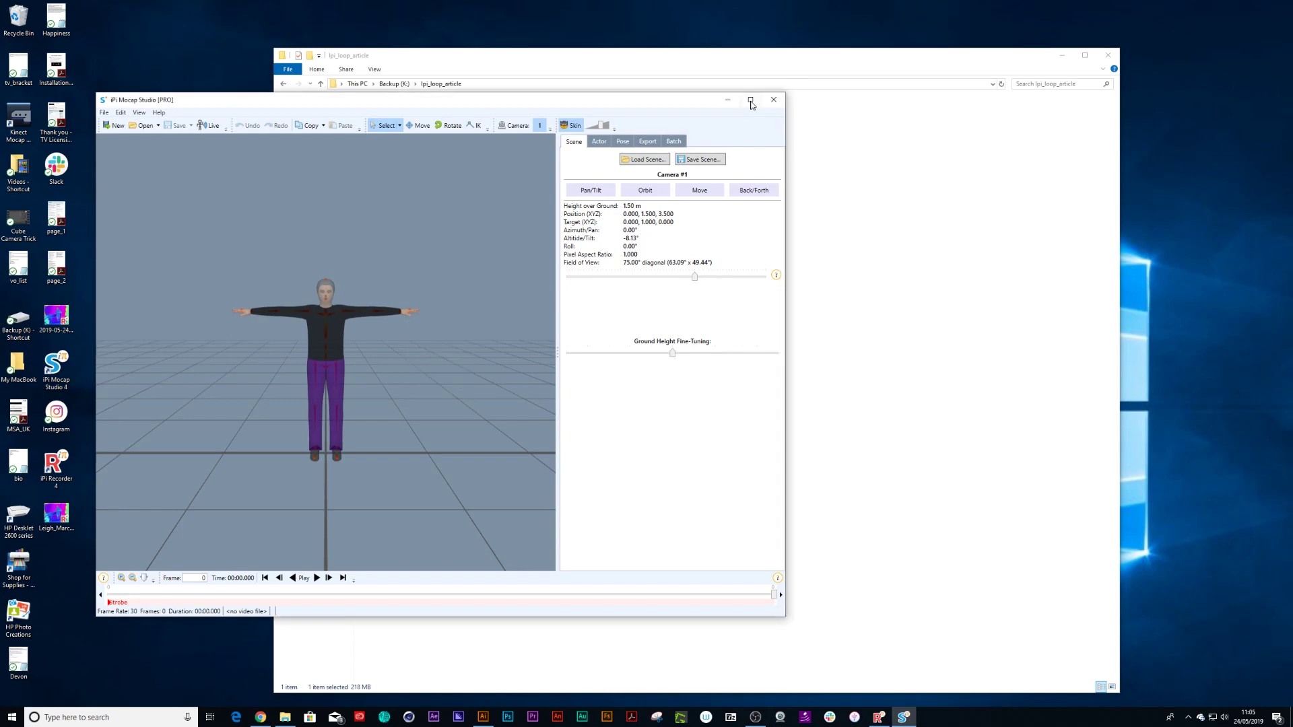
click(852, 67)
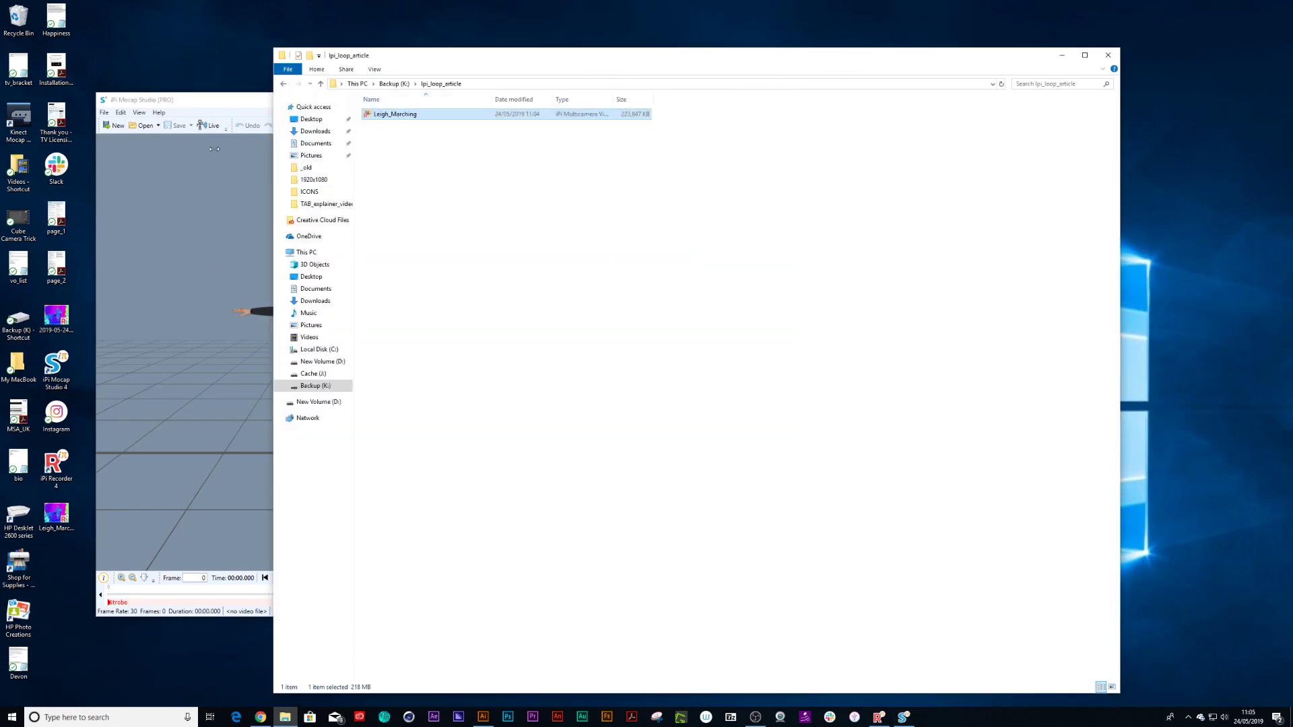
click(227, 104)
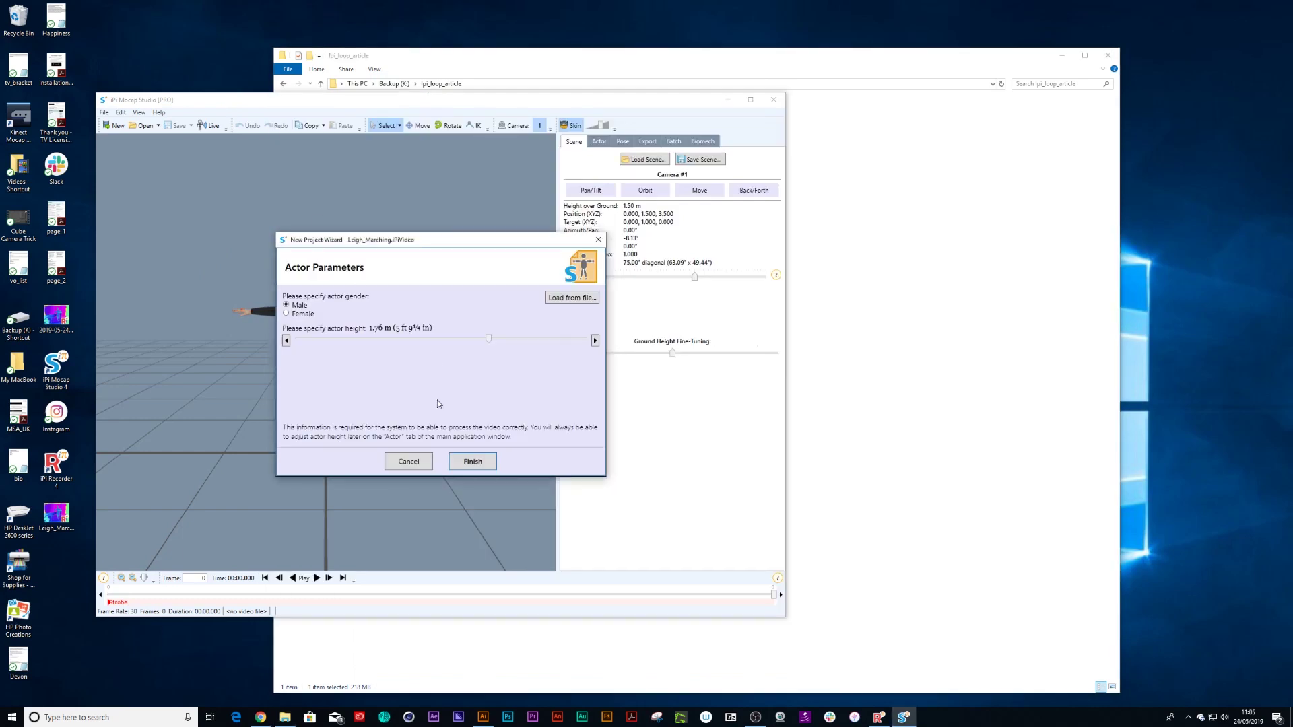
click(472, 462)
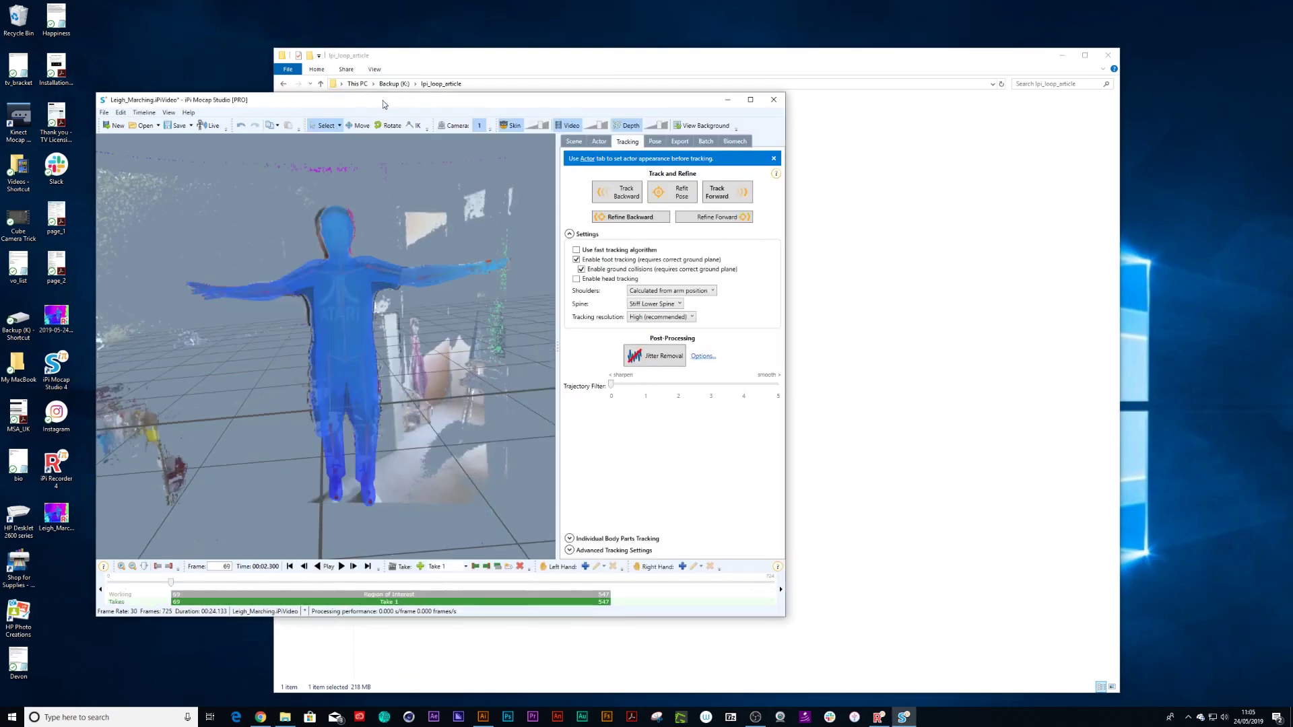
drag(383, 100, 644, 100)
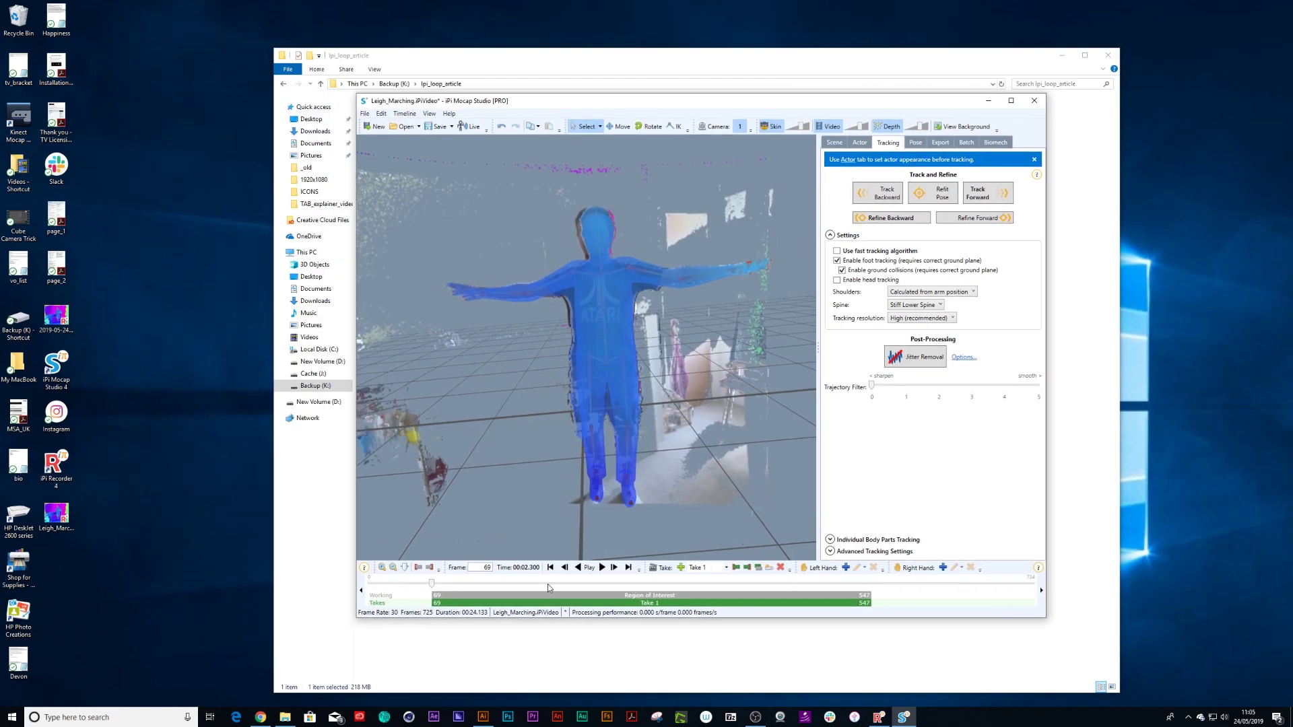
Find the T-pose in the timeline and set the start of the region of interest and of Take 1 to frame 228.
drag(431, 587, 433, 587)
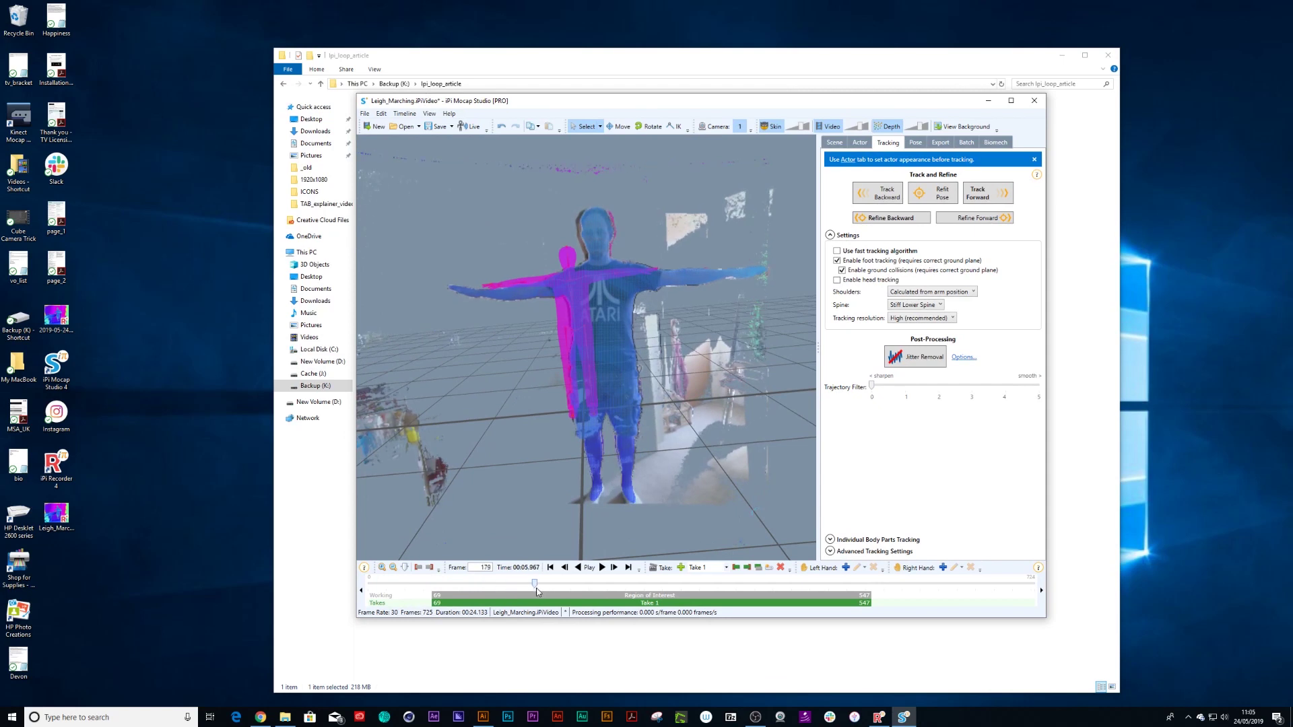
click(574, 587)
drag(573, 588, 579, 588)
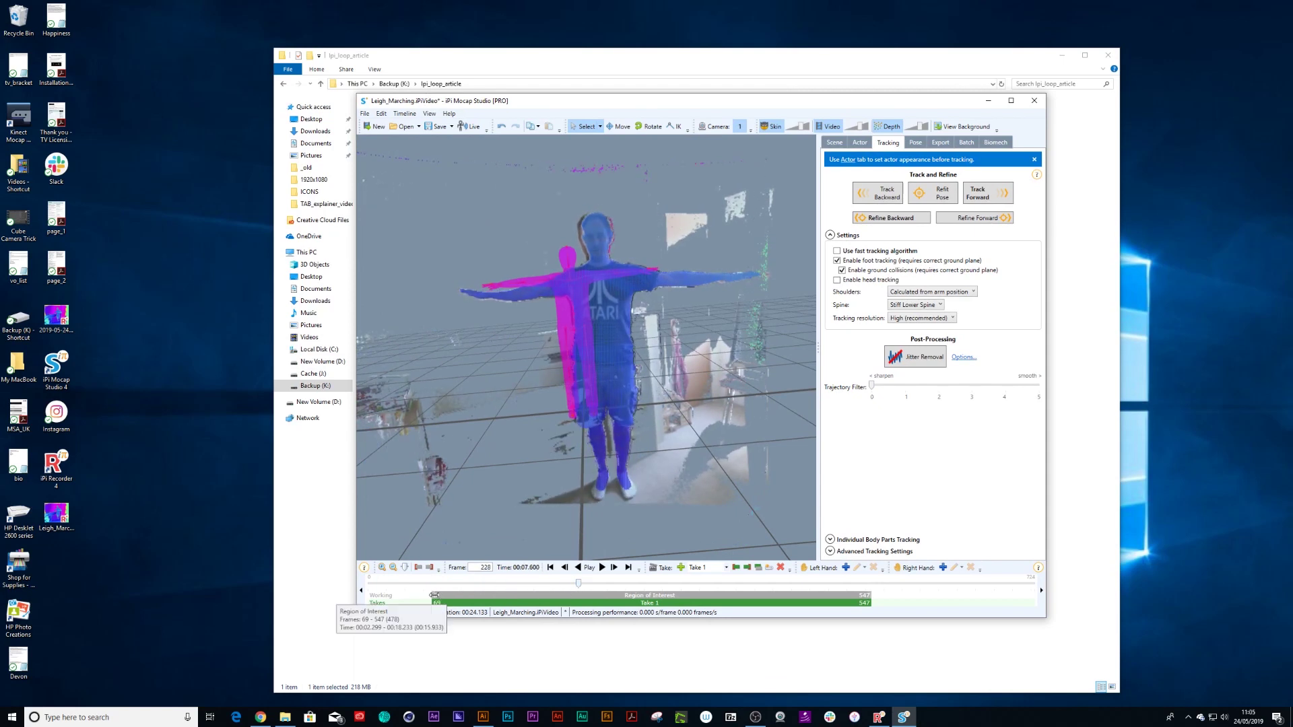
drag(434, 595, 577, 596)
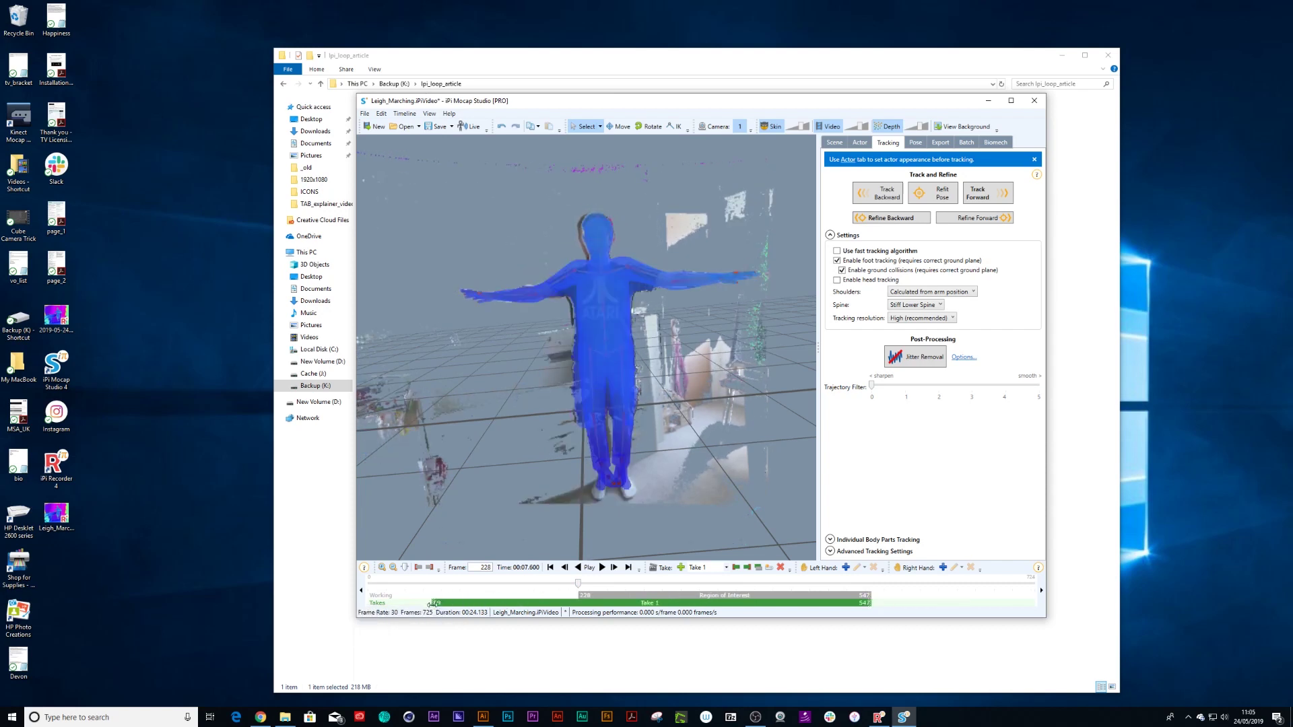
drag(434, 604, 577, 608)
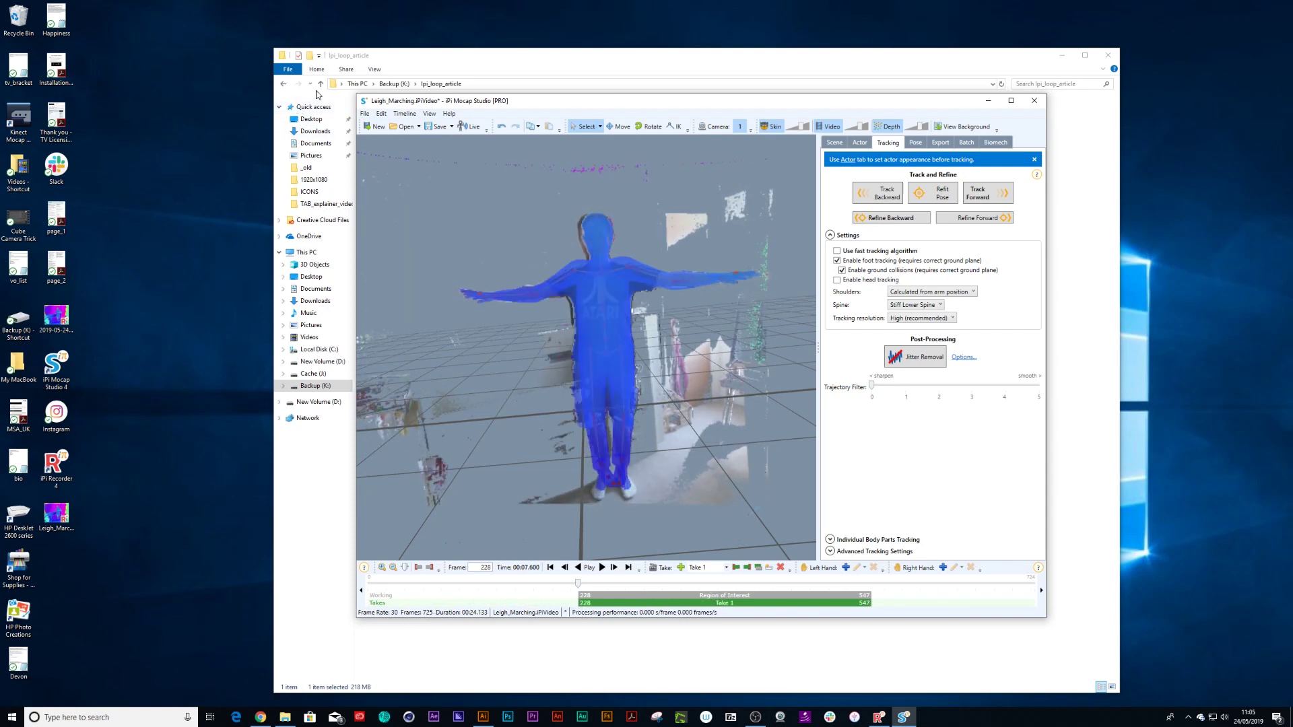
Save the motion capture project under the suggested file name in the same folder as the video.
click(364, 113)
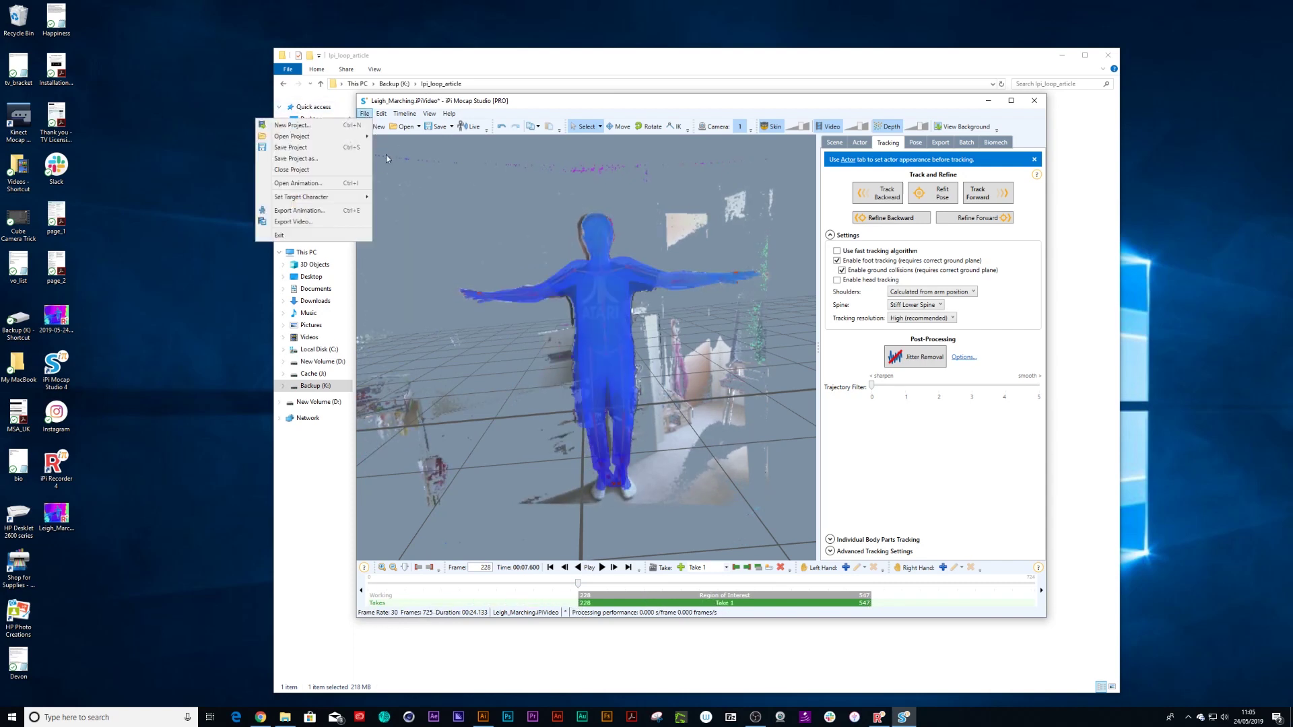
click(329, 160)
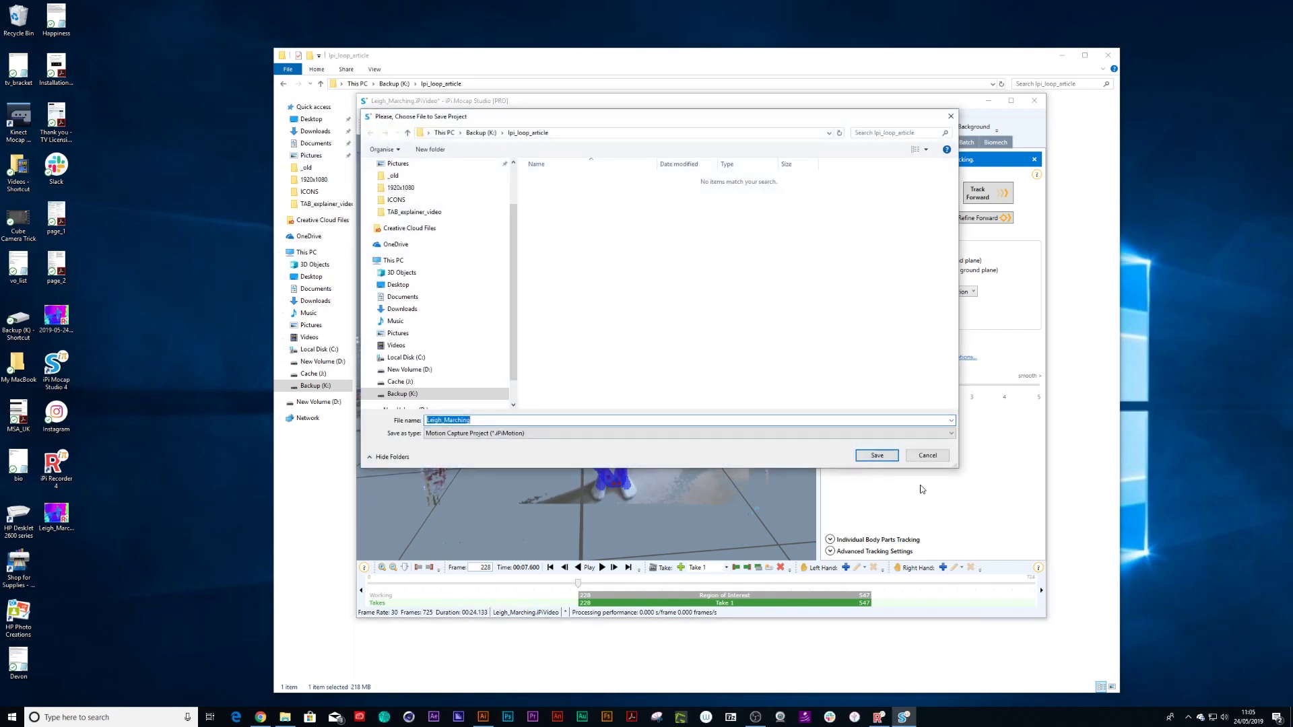
click(876, 456)
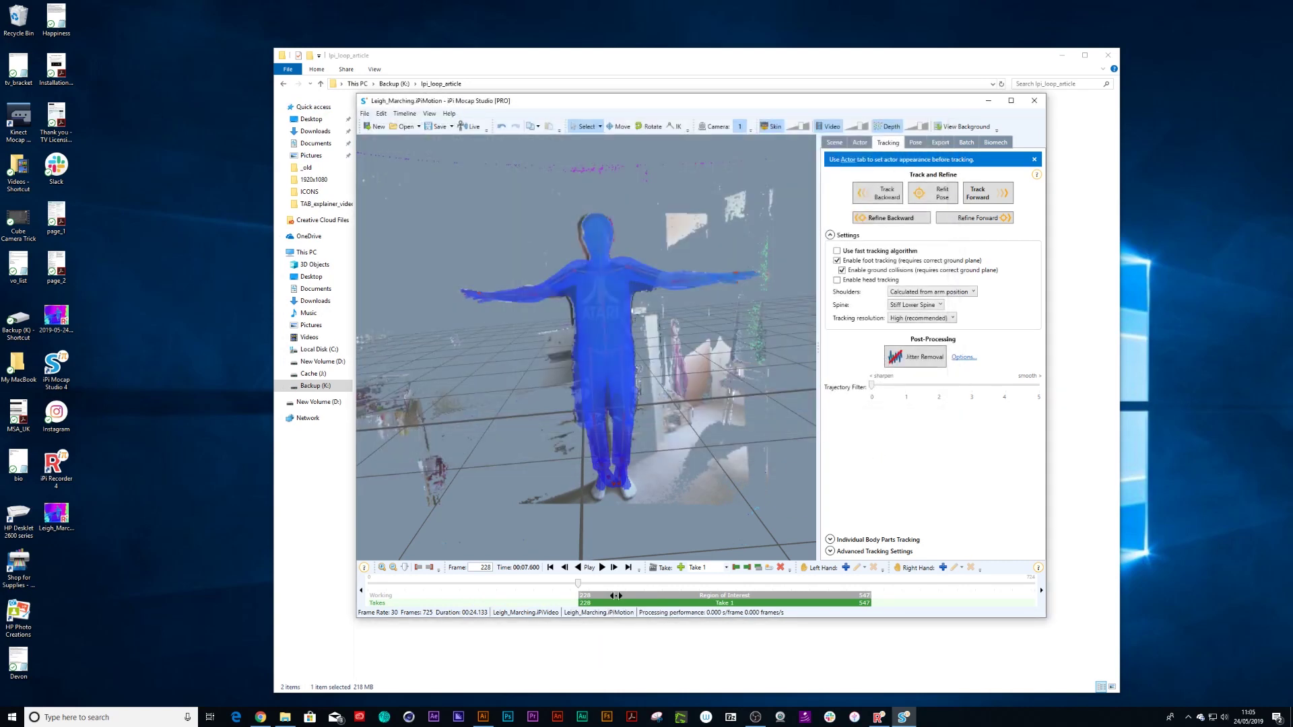
Try to track the actor's motion forward from frame 228 and stop the tracking partway.
mouse_move(581, 581)
mouse_down()
mouse_move(855, 598)
mouse_move(600, 589)
mouse_move(830, 604)
mouse_move(582, 604)
mouse_up()
click(991, 201)
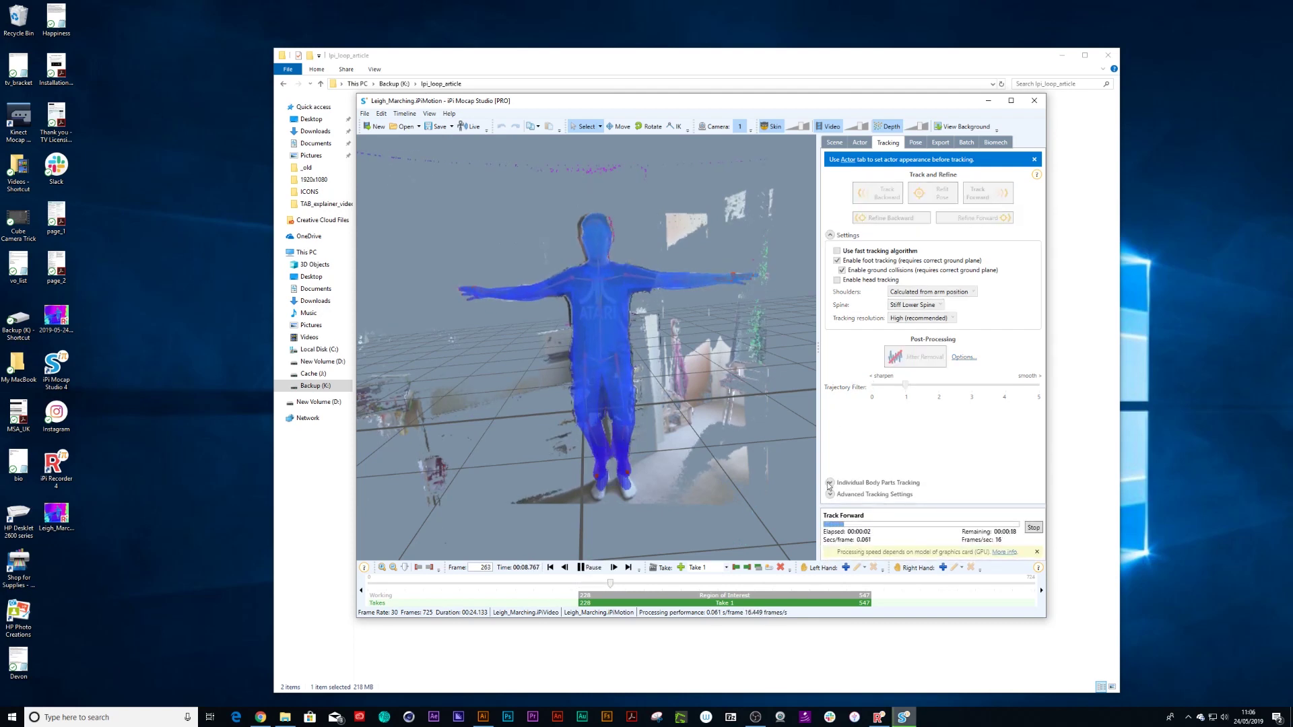
click(1032, 528)
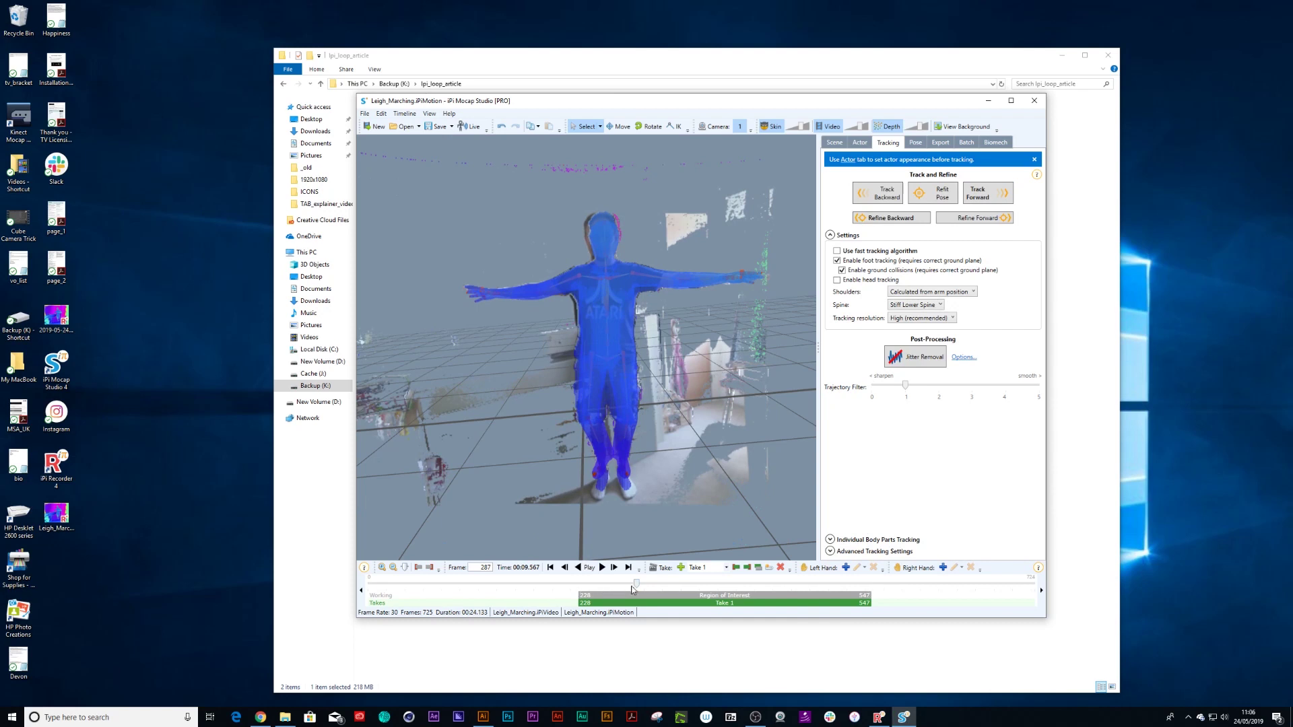
Return to the start of the region of interest and track forward with the fast tracking algorithm and head tracking enabled.
click(633, 587)
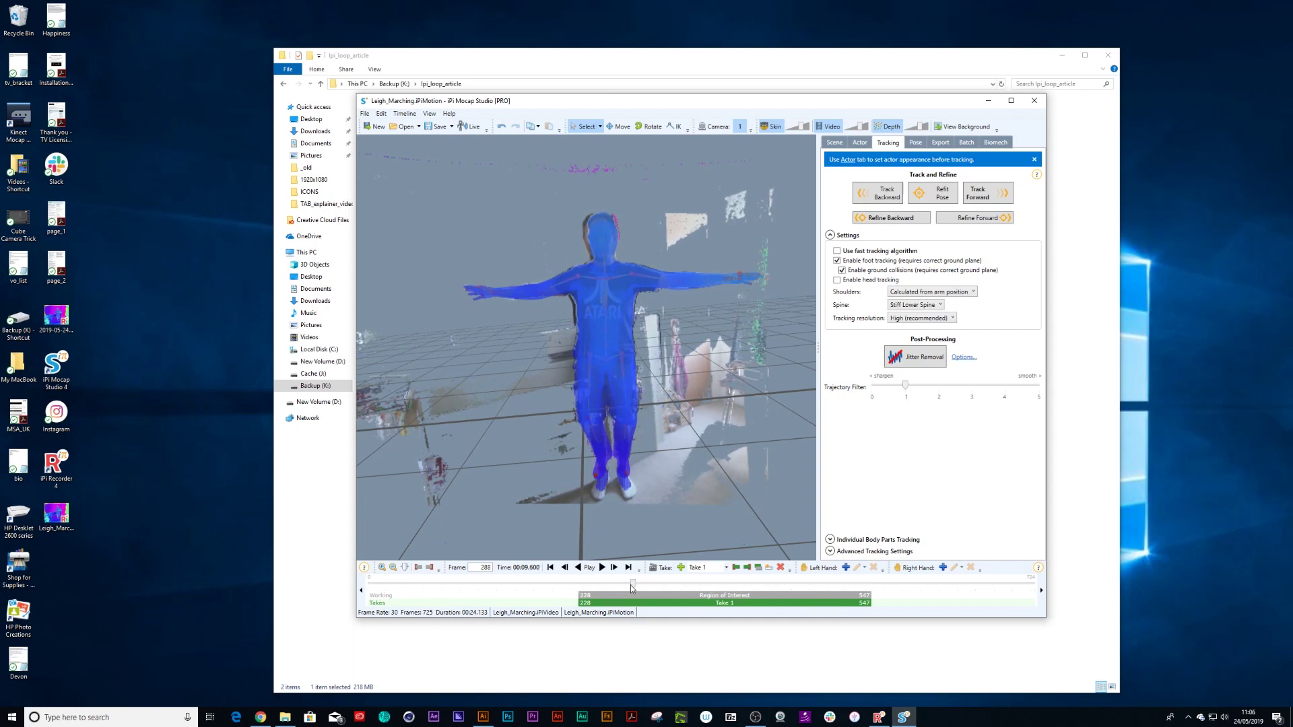
drag(632, 587, 578, 588)
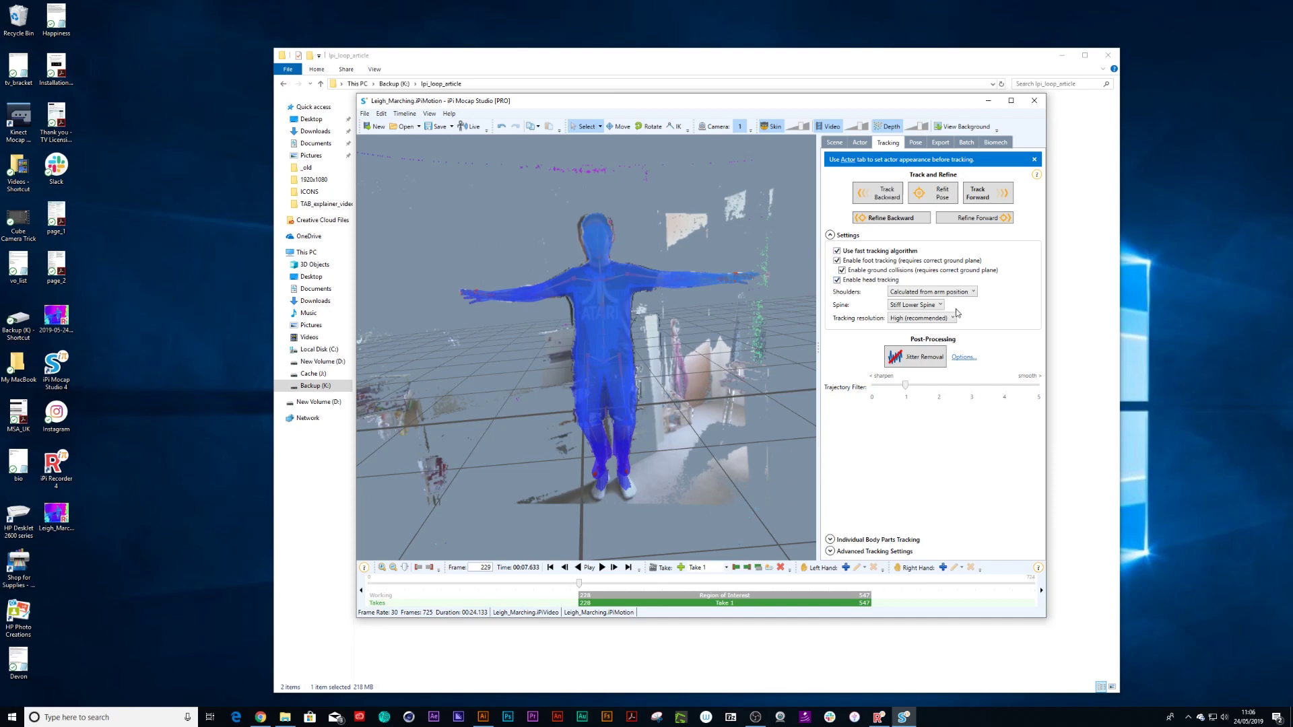
click(982, 199)
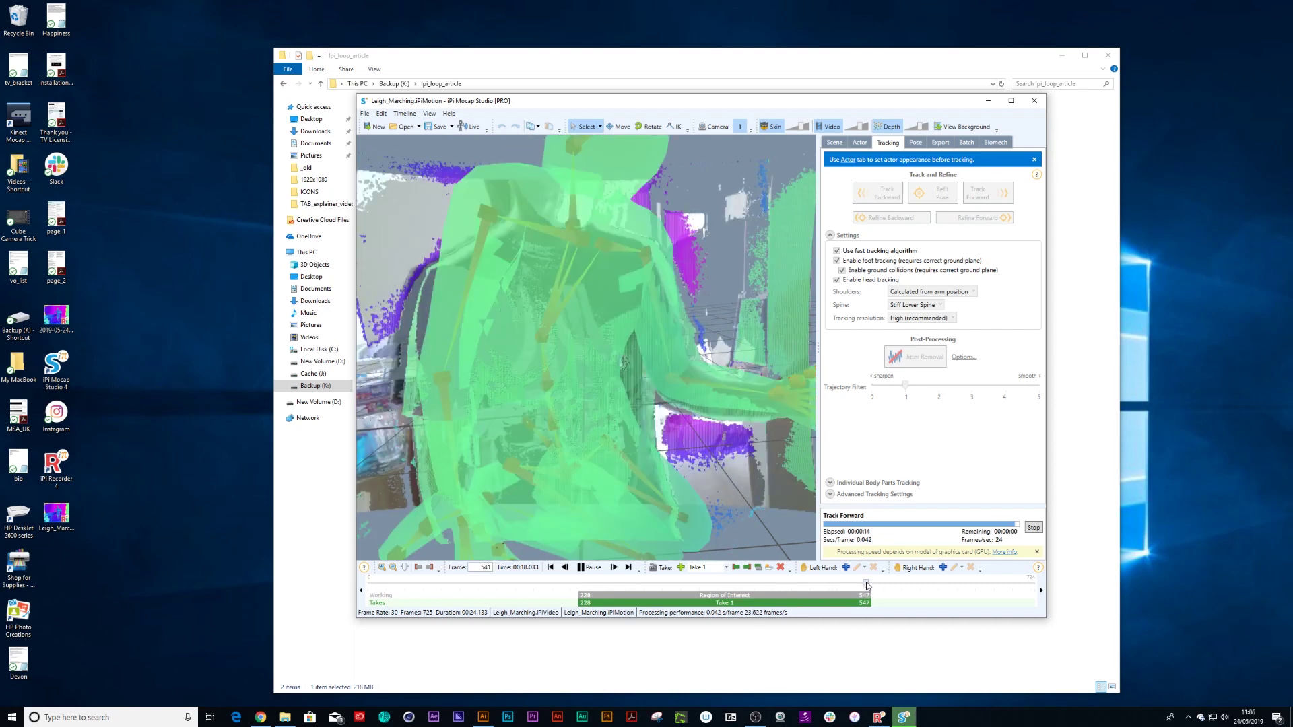
Set the end of the region of interest and of Take 1 to frame 477, before the actor approaches the camera.
mouse_move(871, 583)
mouse_down()
mouse_move(801, 585)
mouse_move(844, 594)
mouse_move(812, 594)
mouse_up()
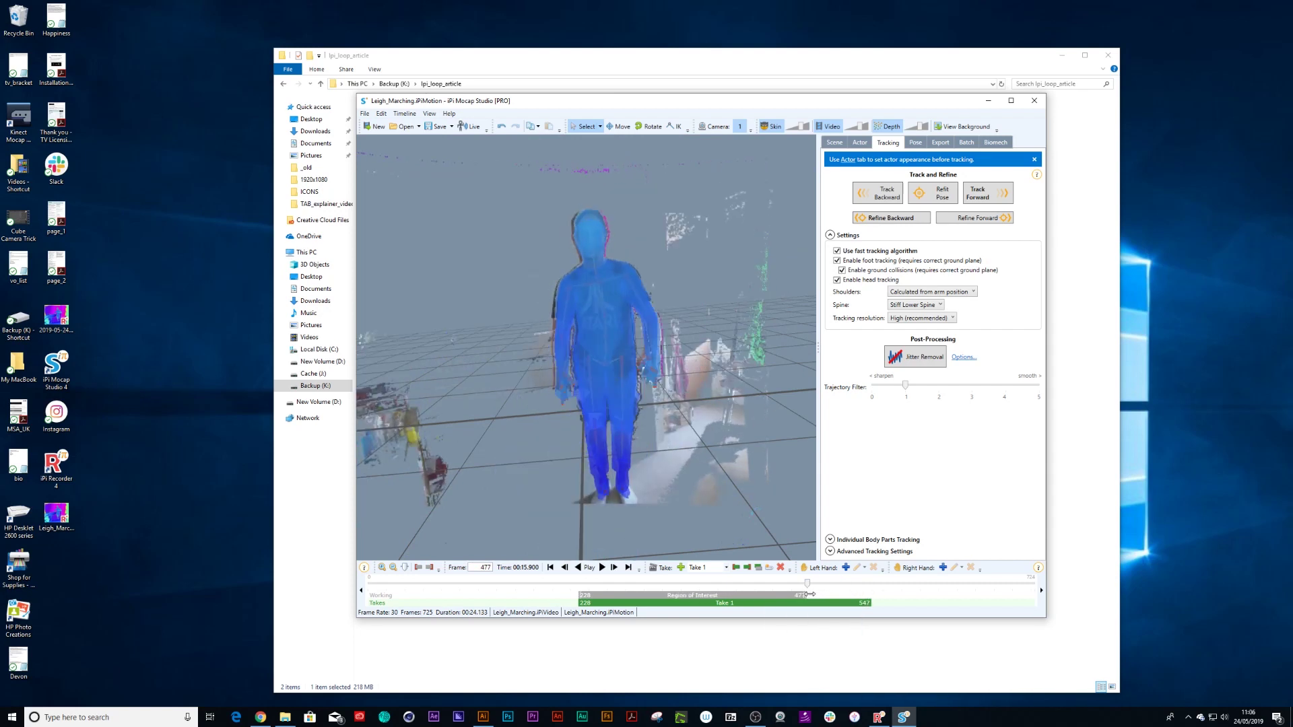
mouse_move(870, 604)
mouse_down()
mouse_move(808, 607)
mouse_move(749, 587)
mouse_move(719, 590)
mouse_move(802, 590)
mouse_move(578, 596)
mouse_up()
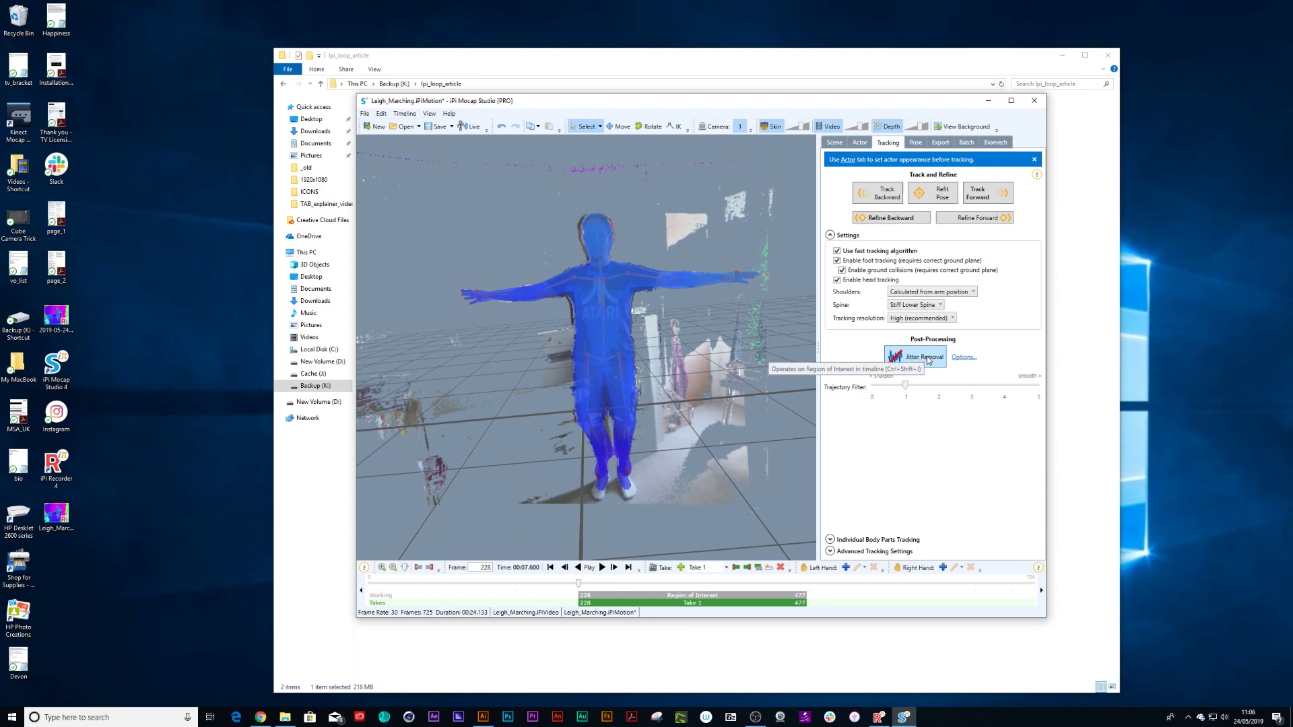
Apply Jitter Removal to the region of interest and play back the tracked motion to check it.
click(927, 357)
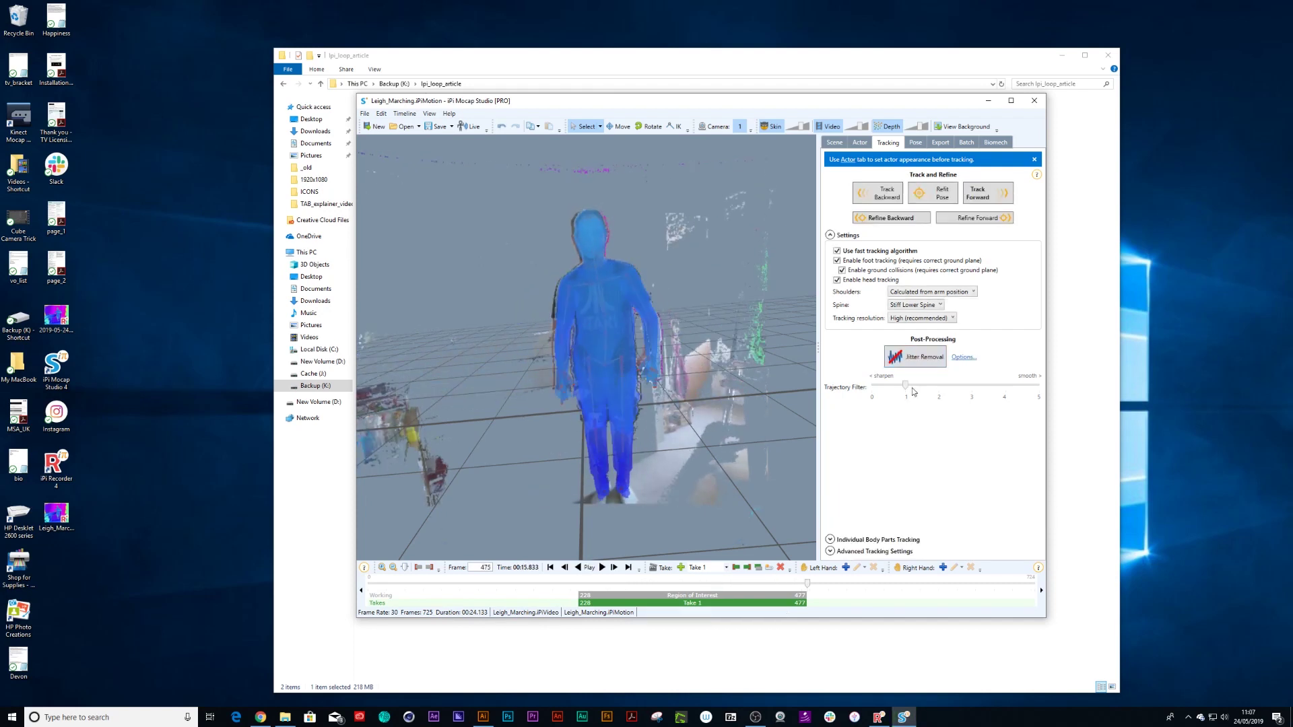
click(602, 569)
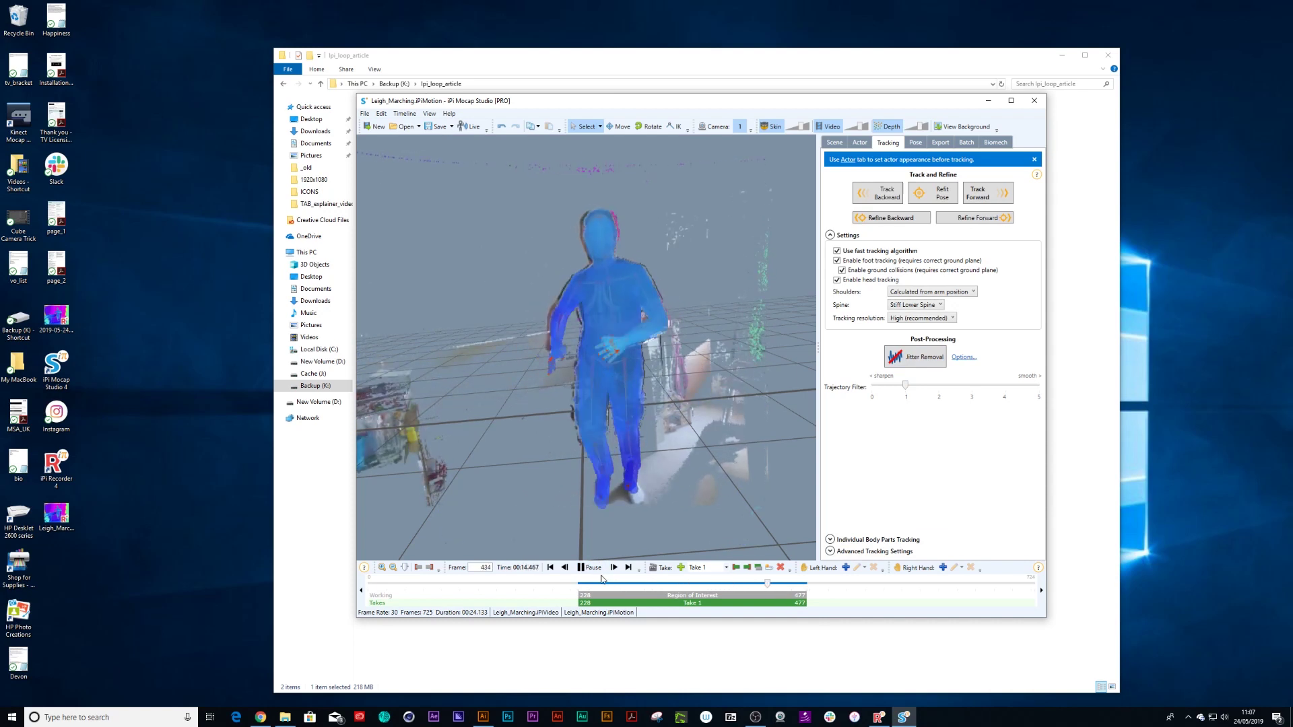
click(580, 568)
Switch to Chrome, open mixamo.com and log in.
click(261, 717)
text(mixamo.com)
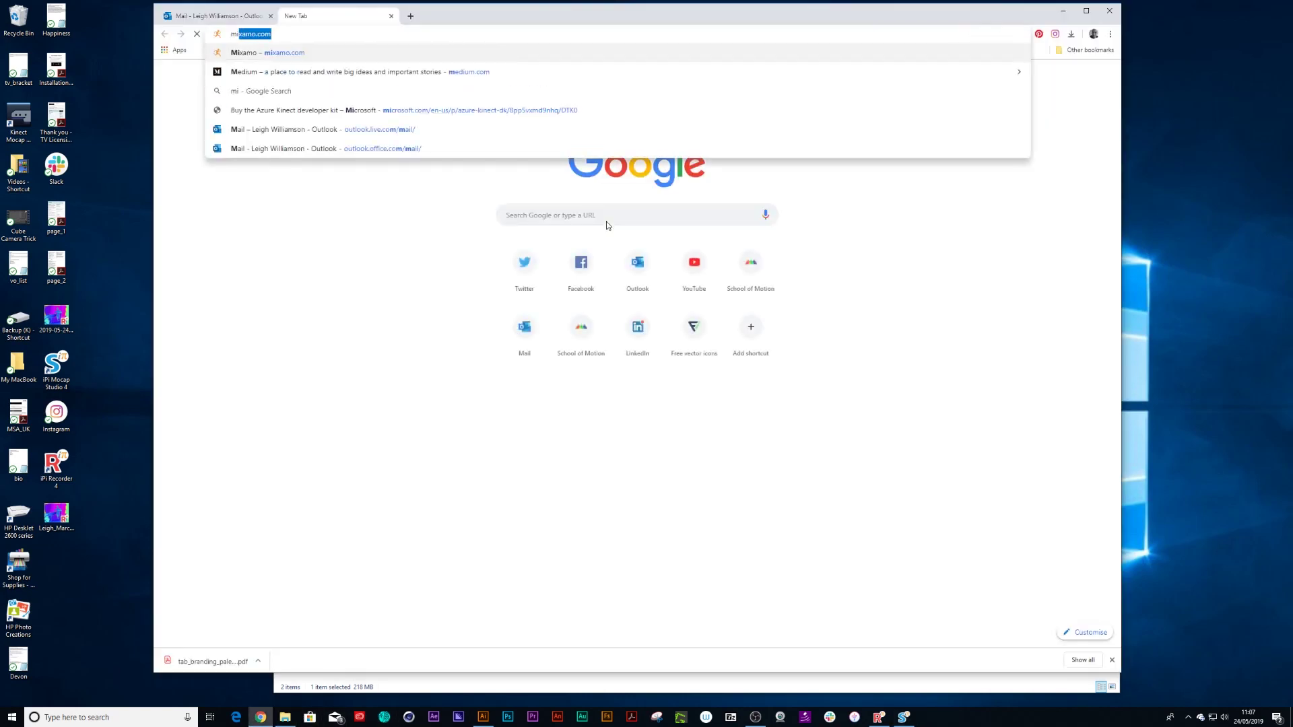
key(Return)
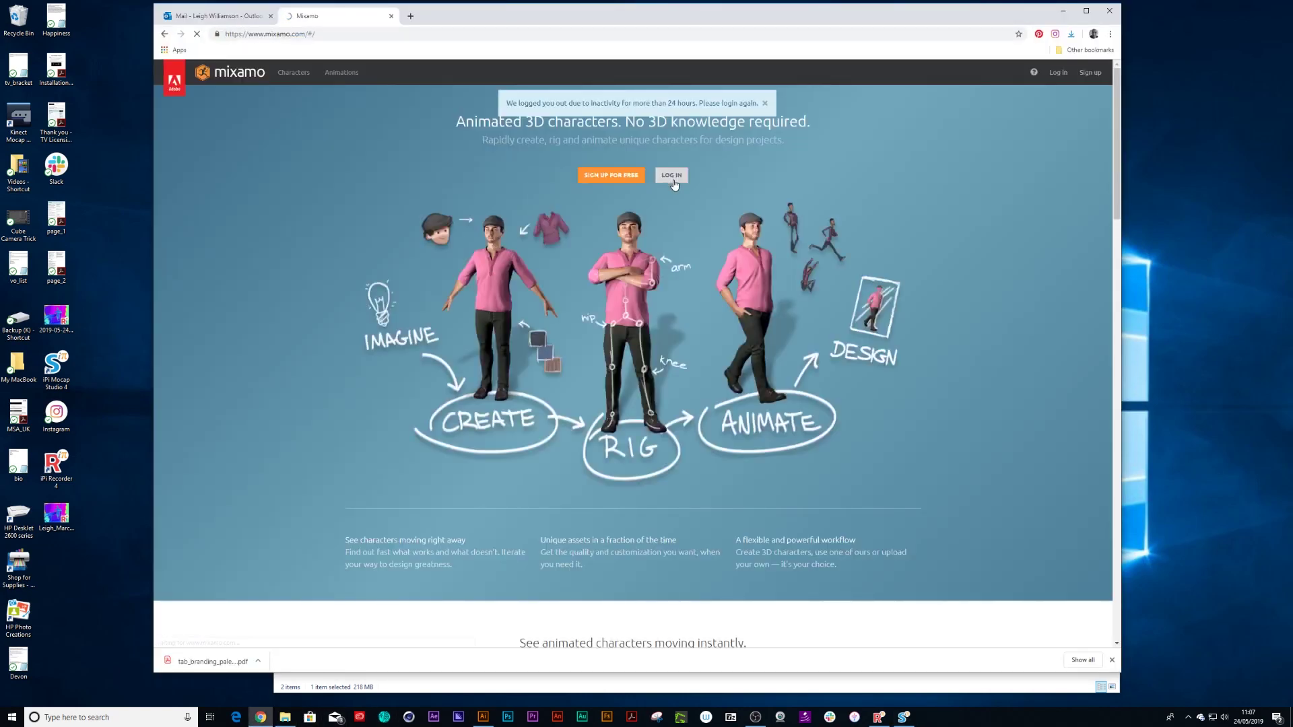
click(672, 175)
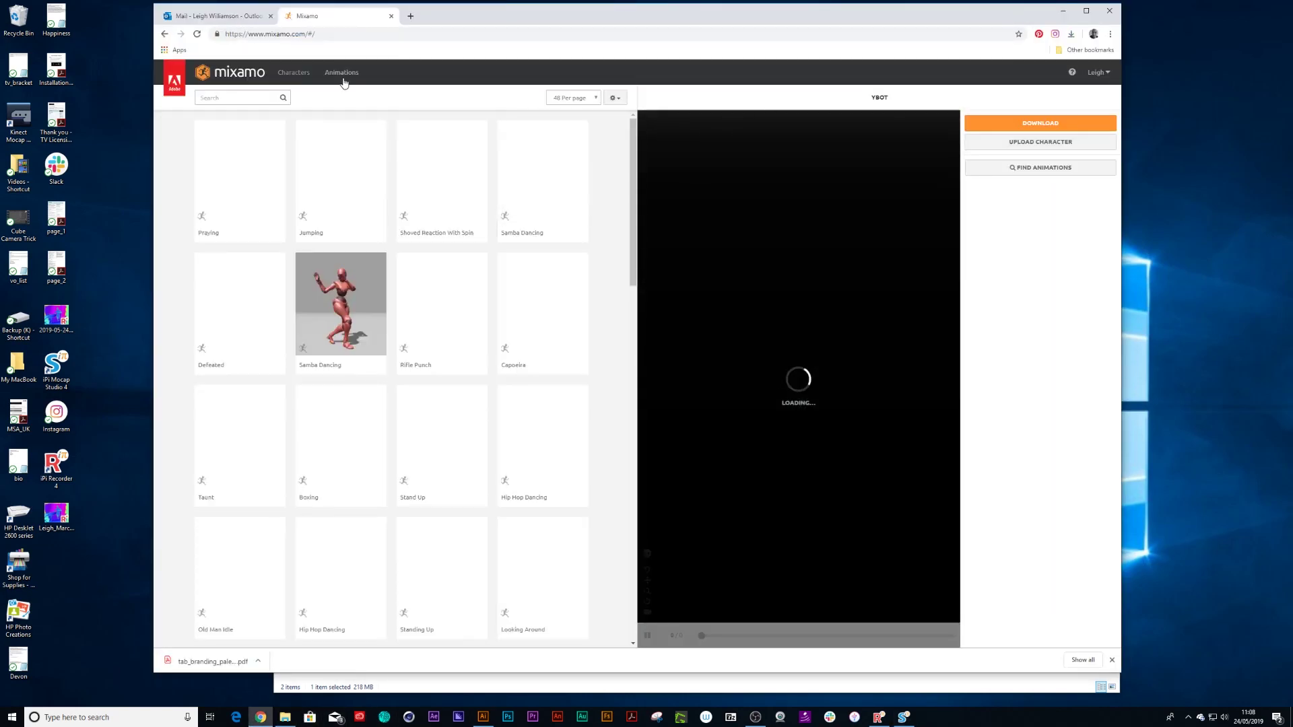
Choose Passive Marker Man from Mixamo's character library and download it in FBX format with the T-pose.
click(293, 73)
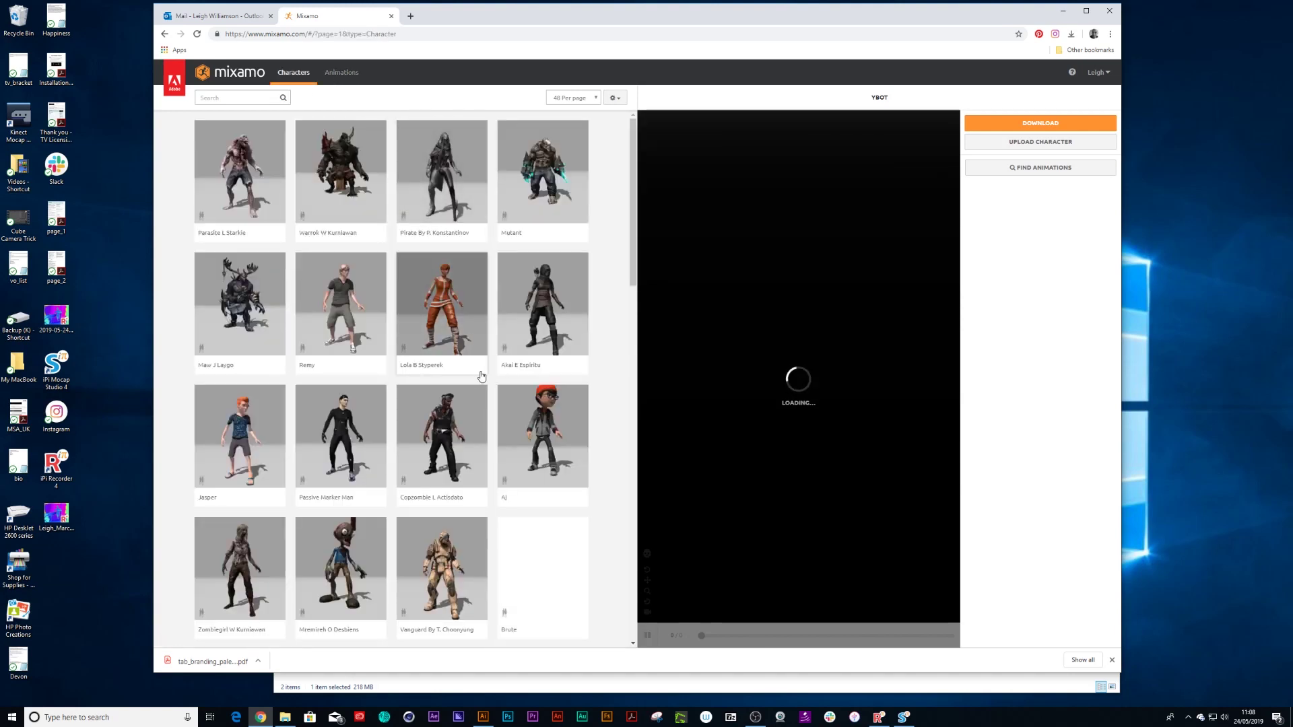
scroll(476, 401, down, 2)
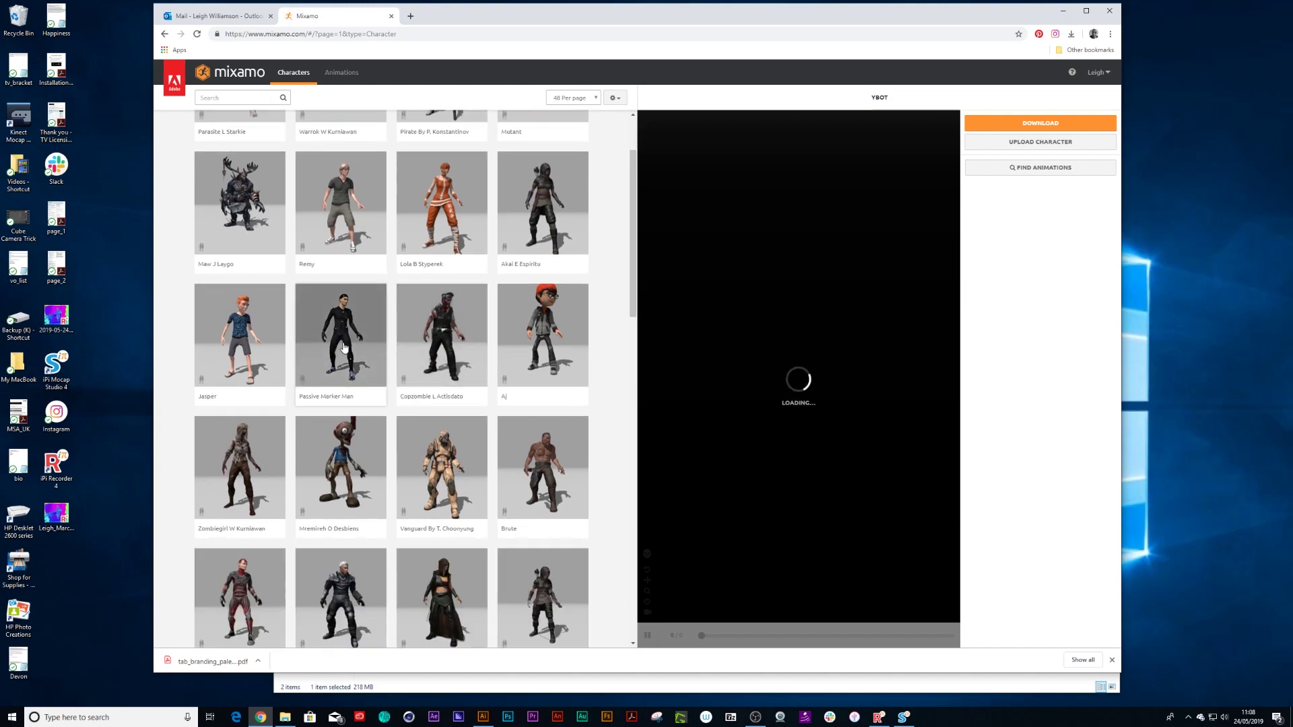
click(343, 348)
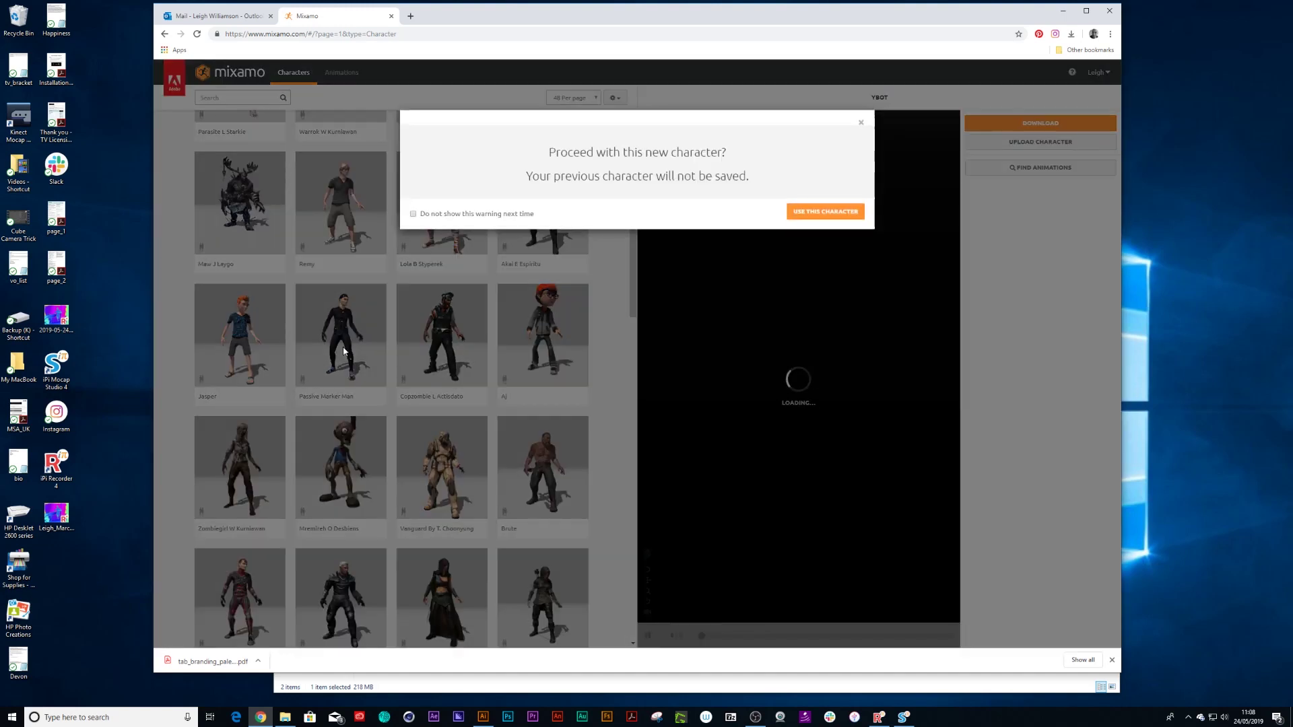
click(829, 215)
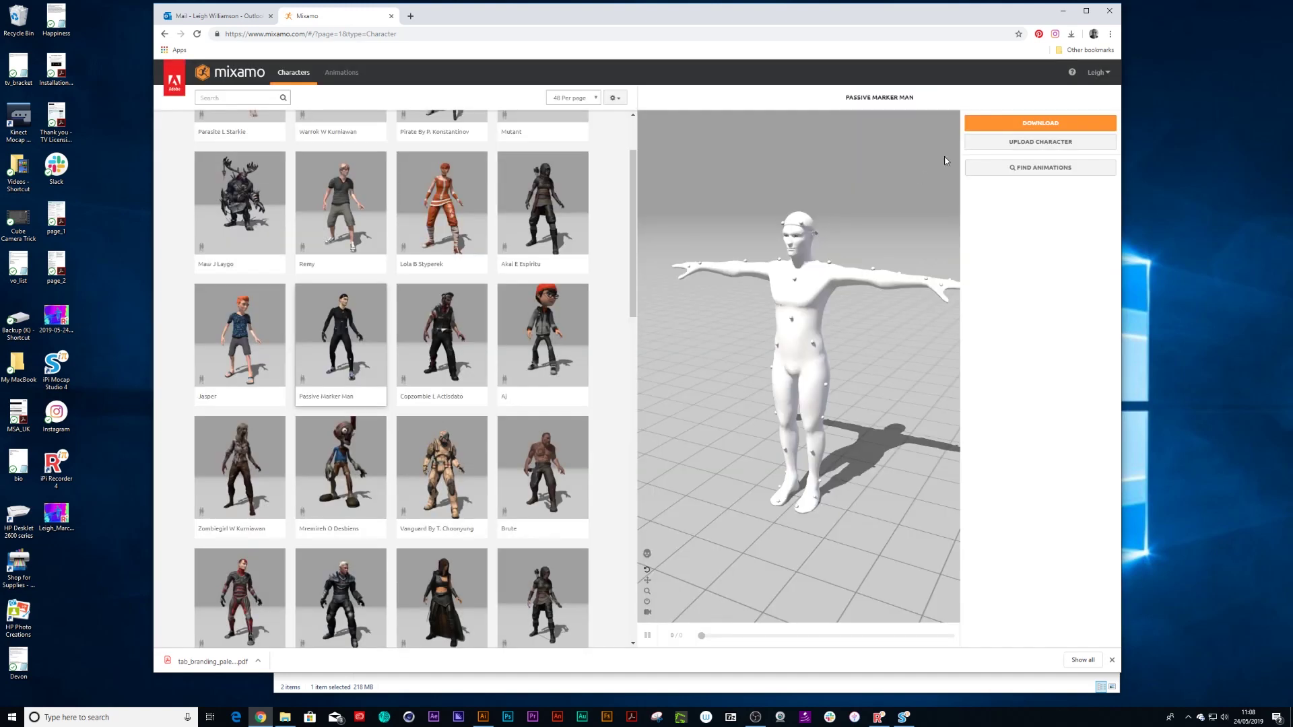
click(1010, 126)
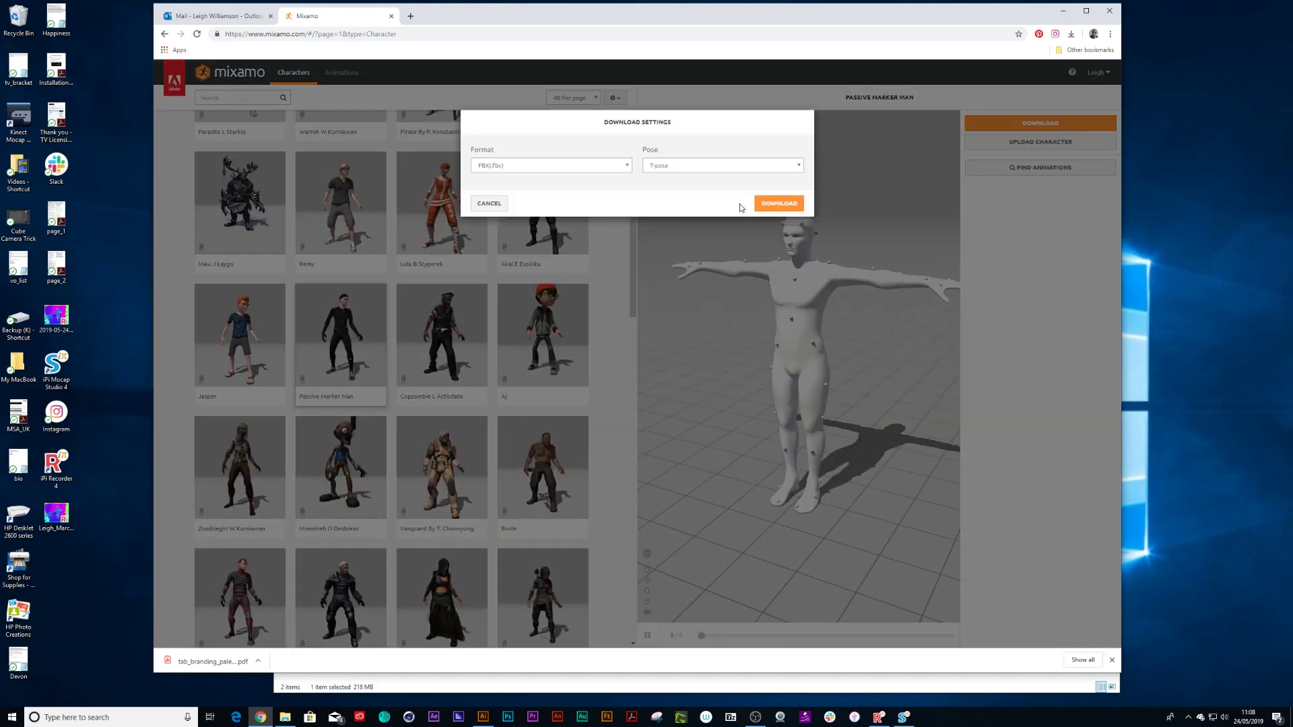
click(785, 207)
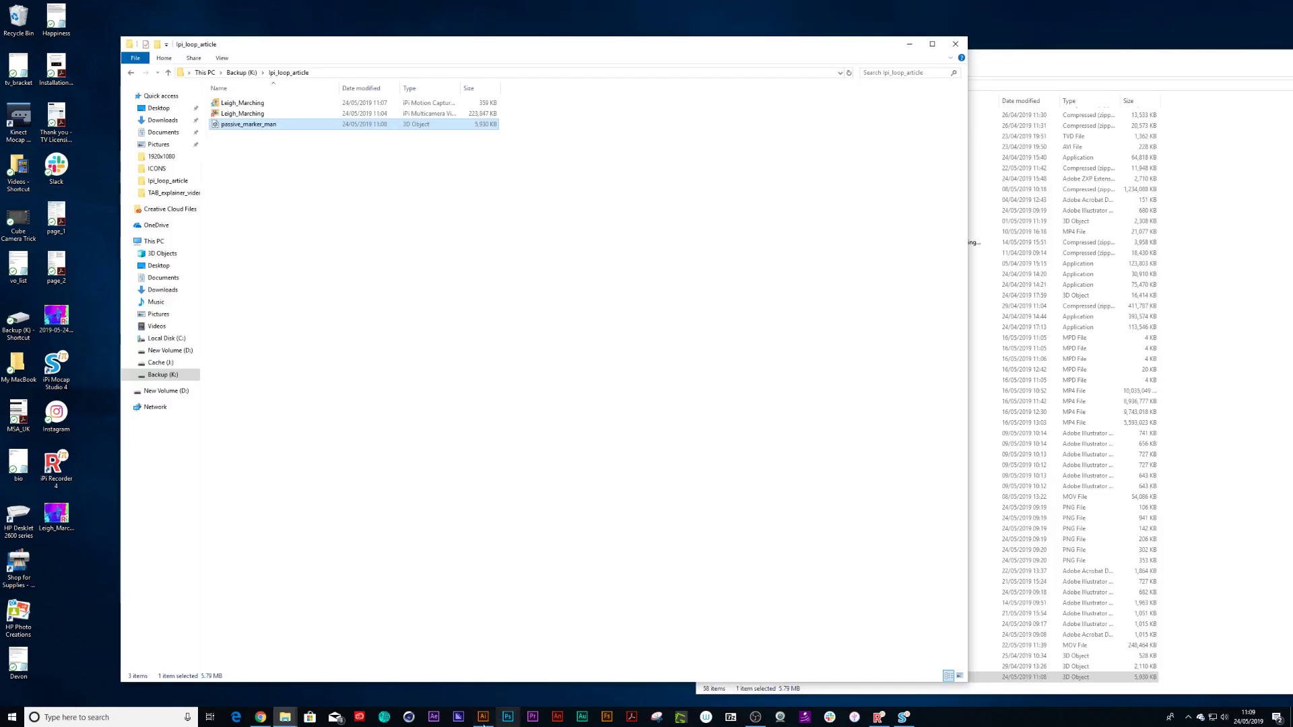
Switch to iPi Mocap Studio and import passive_marker_man from the ipi_loop_article folder as the target character.
mouse_move(878, 722)
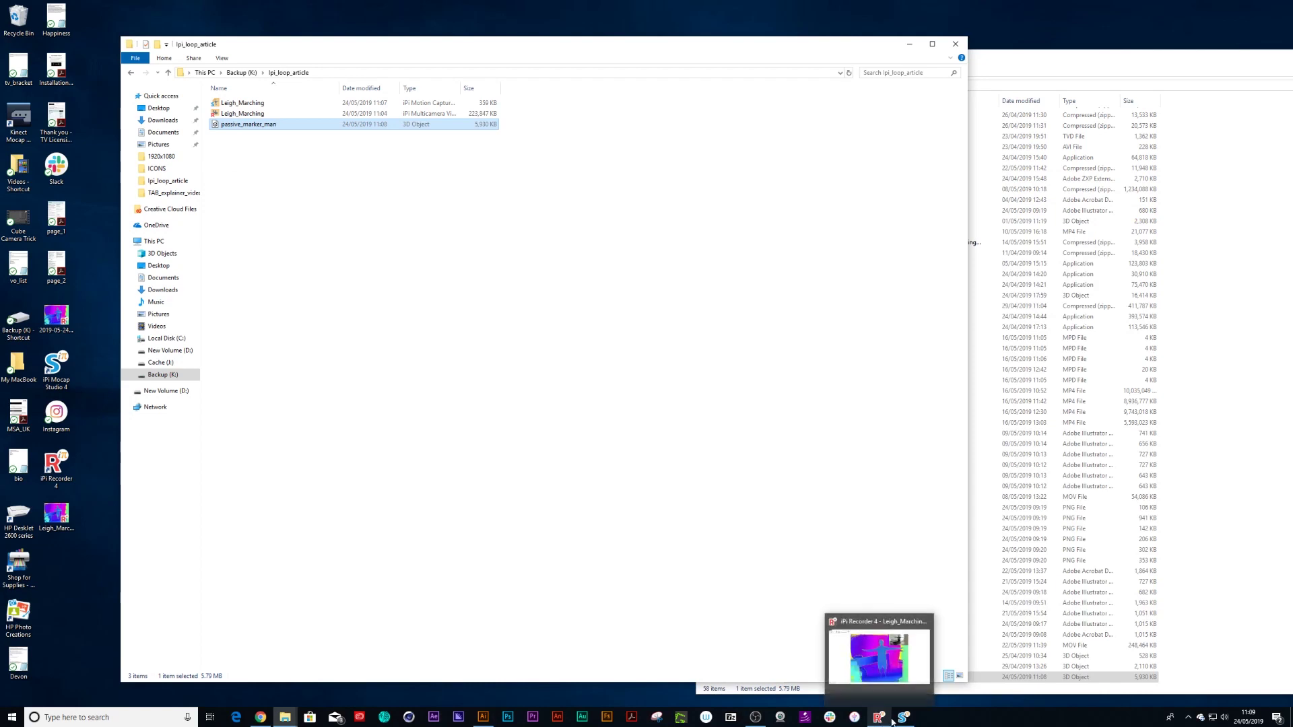
click(903, 718)
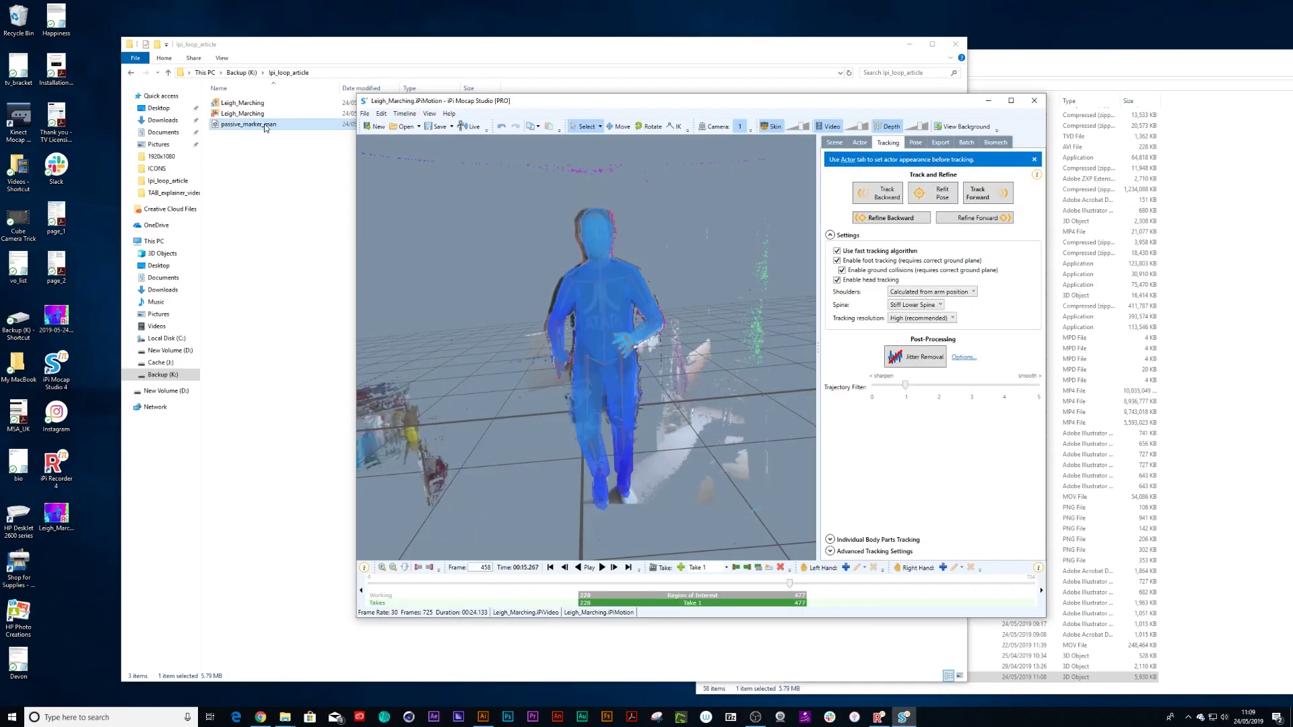
click(364, 113)
mouse_move(362, 197)
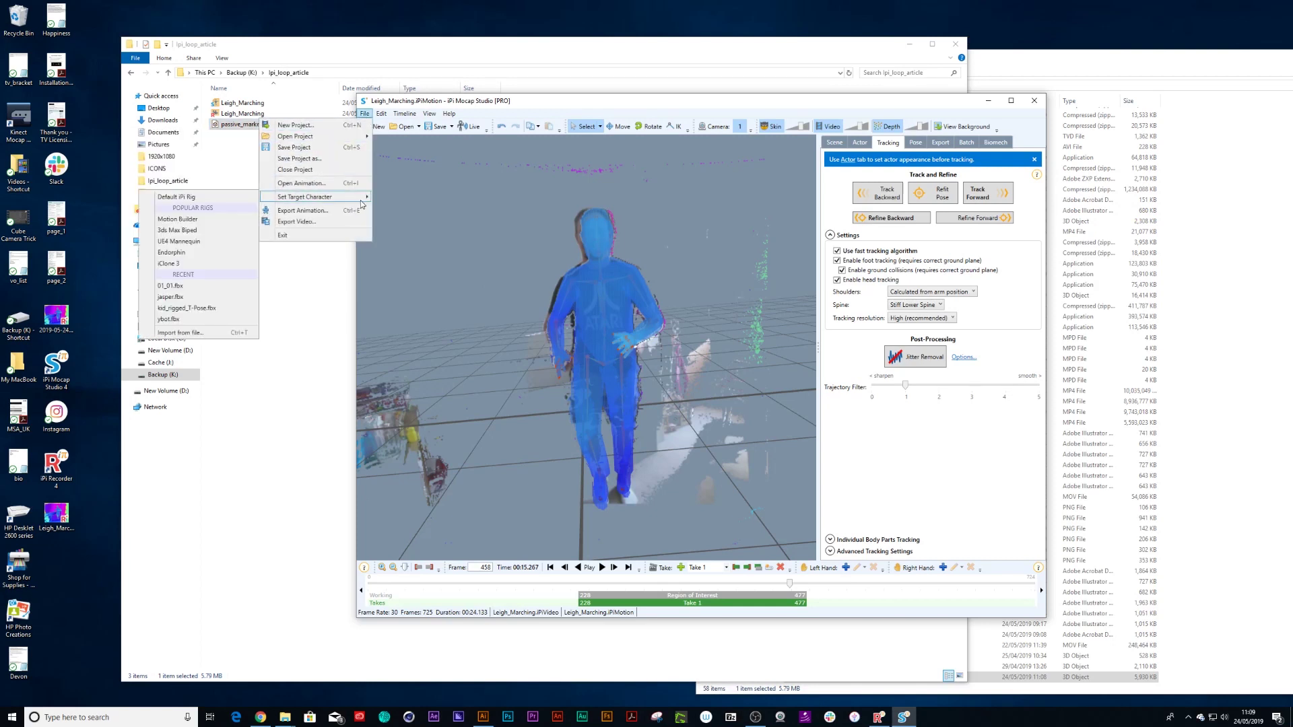
click(208, 333)
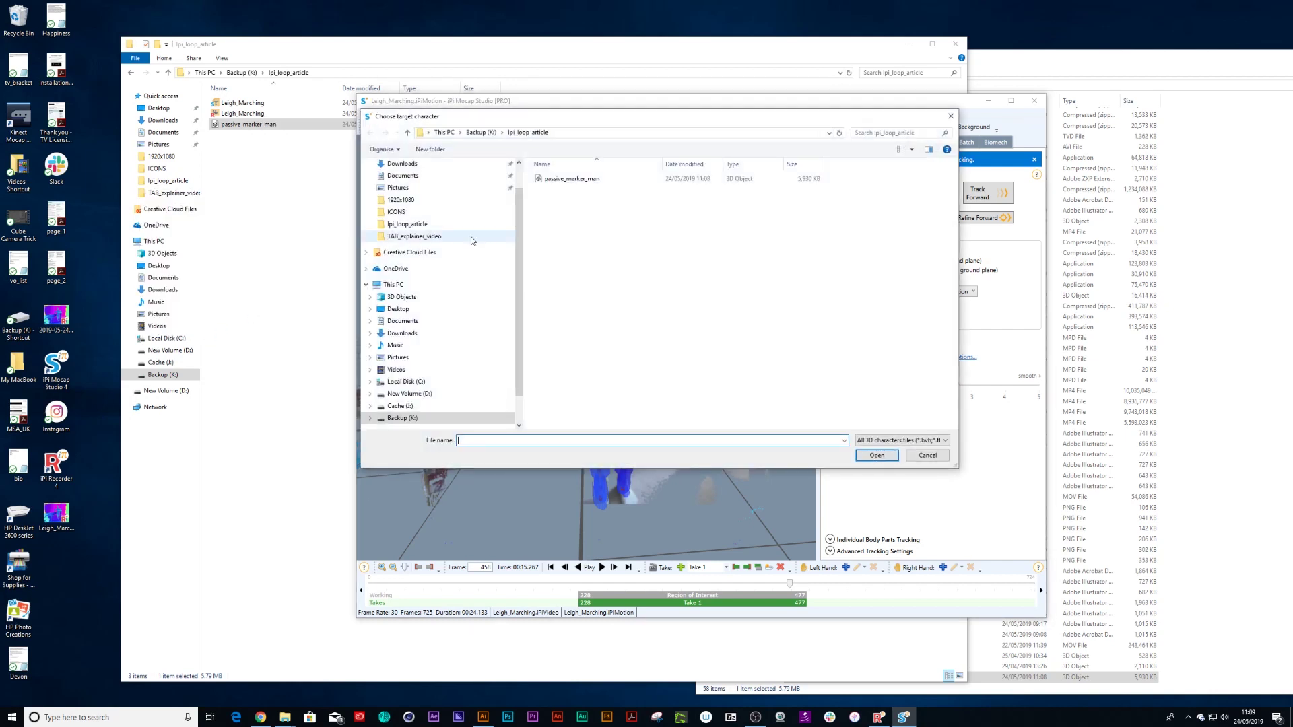
click(578, 181)
click(875, 455)
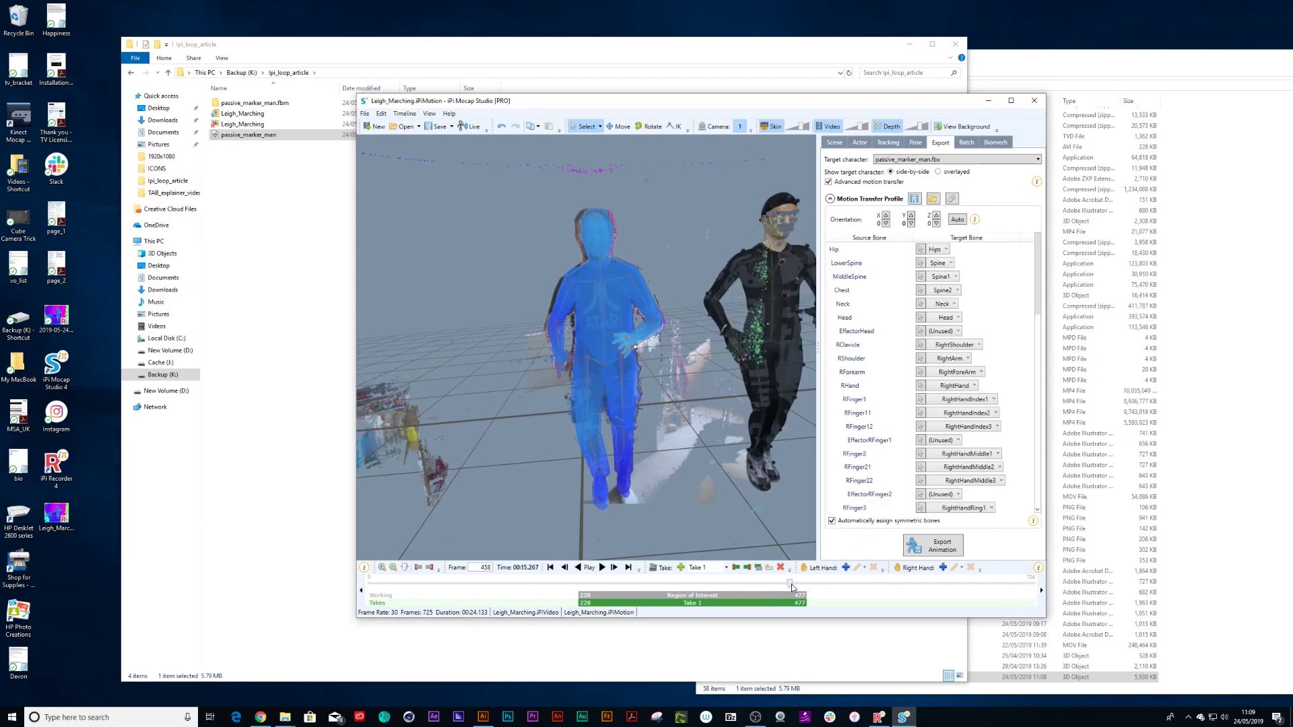
Play the tracked take from near its beginning to check the motion on the target character.
drag(789, 583, 608, 583)
click(587, 567)
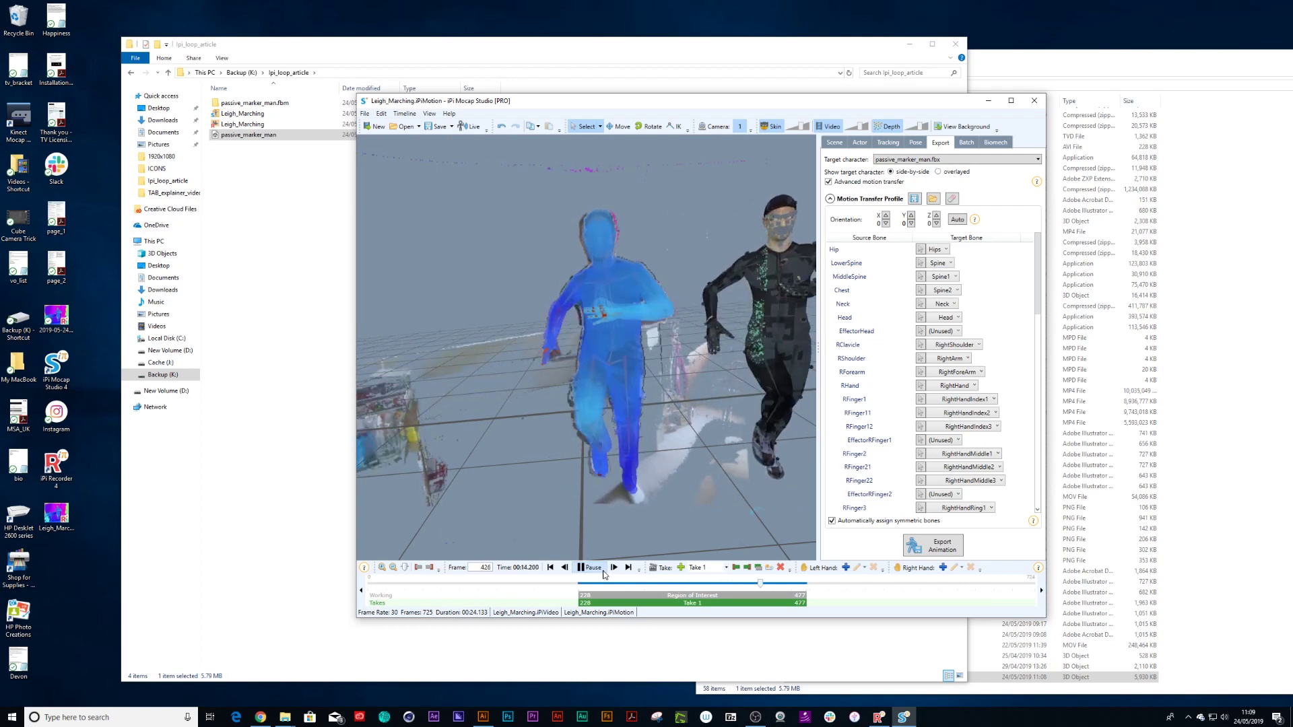
click(595, 580)
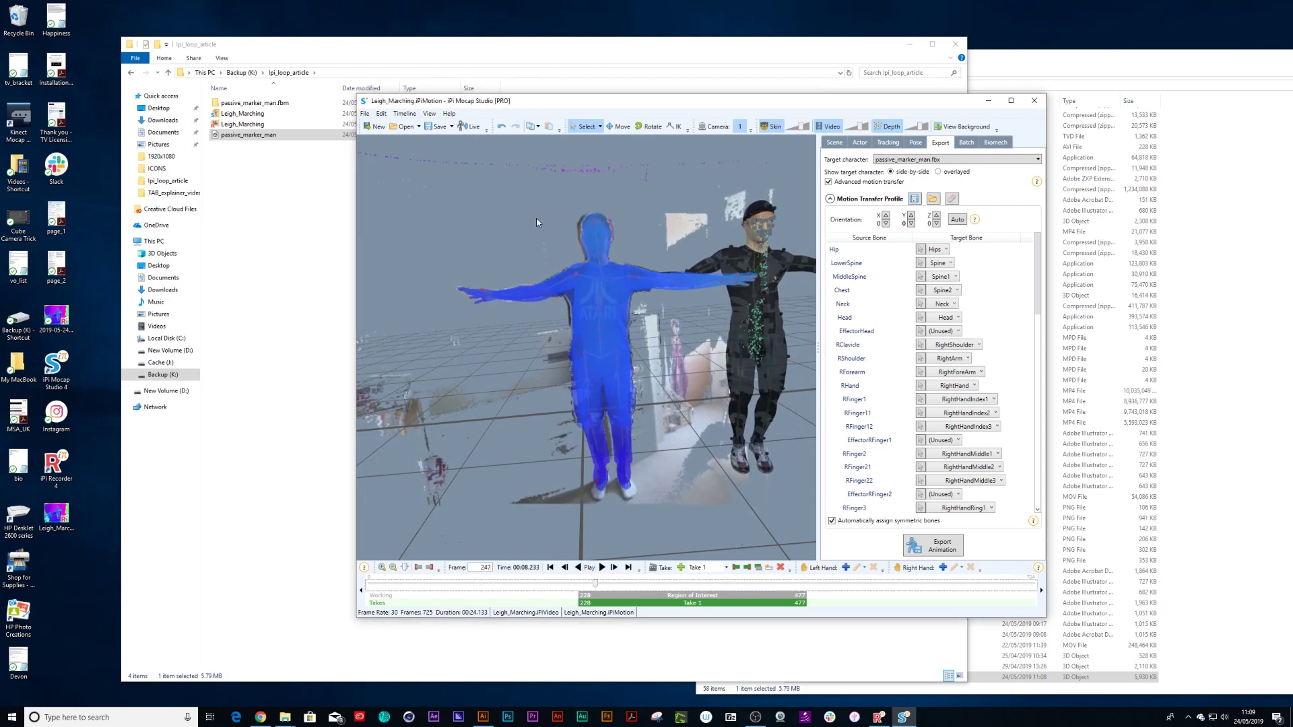
Export the animation as Autodesk FBX under the suggested file name, at 30 fps, version 7.4 (2014), in binary format.
click(365, 114)
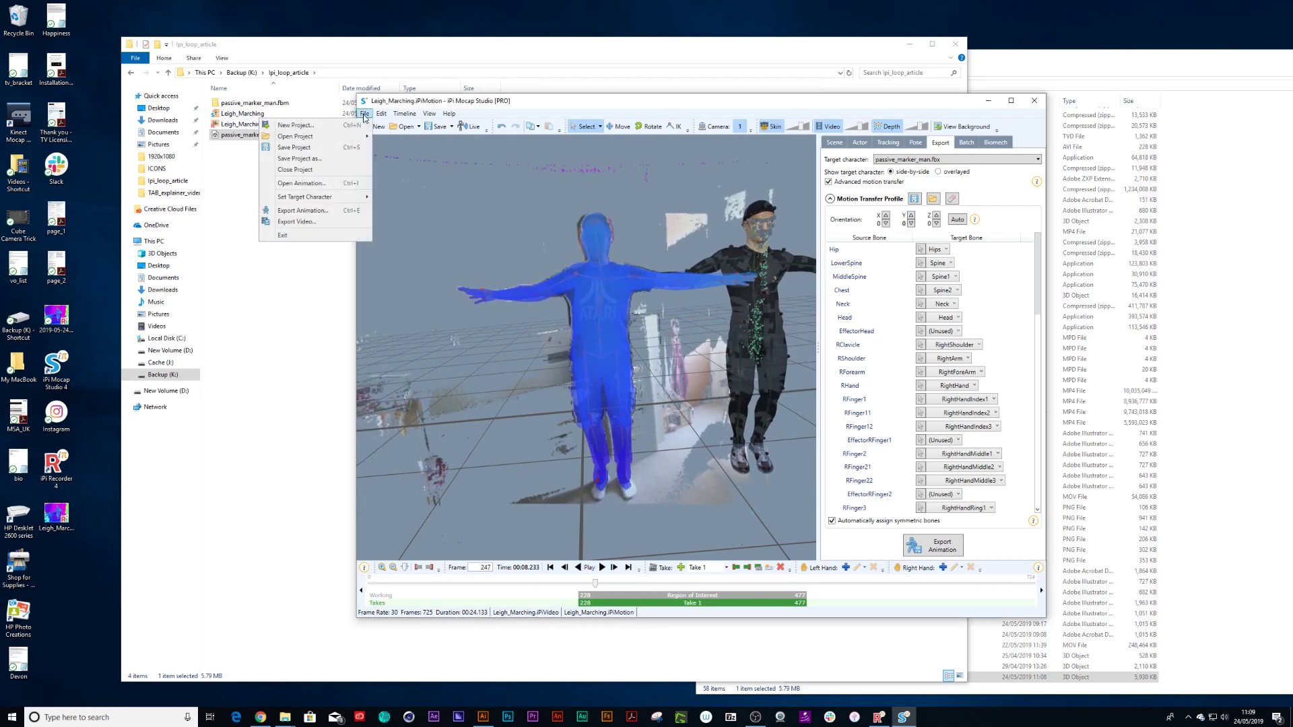
click(321, 211)
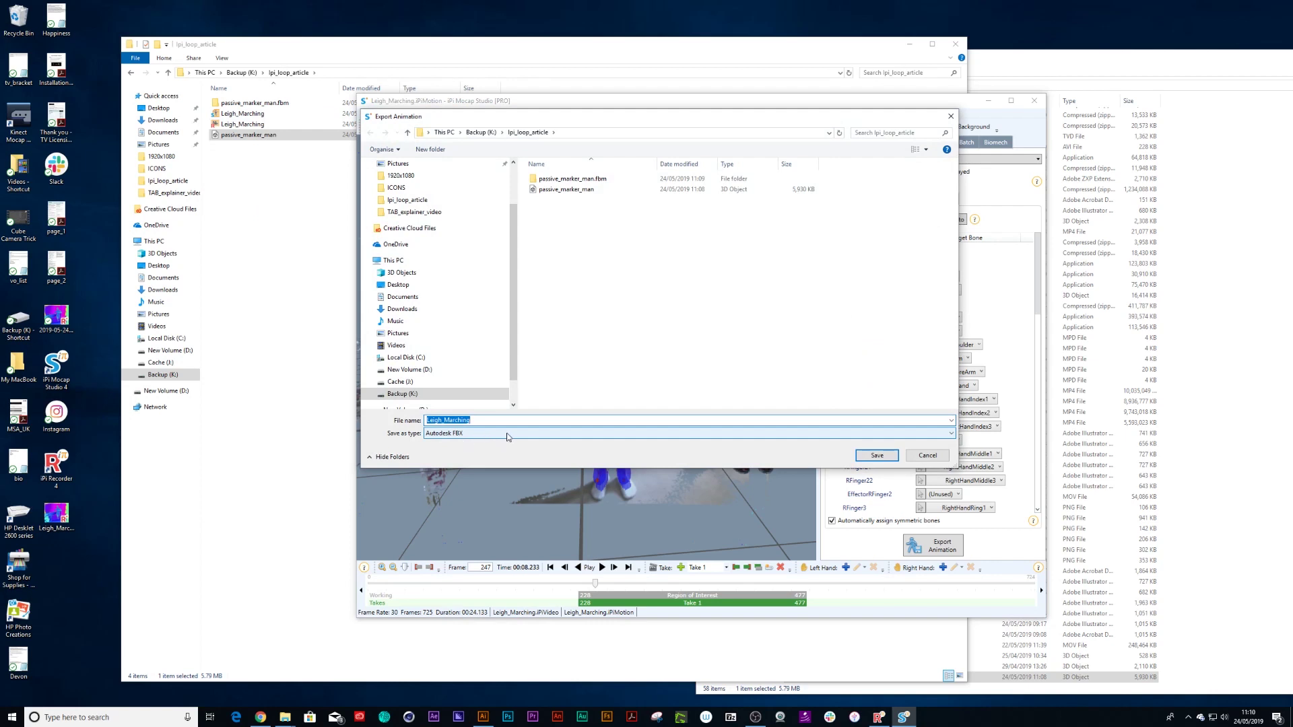
click(876, 455)
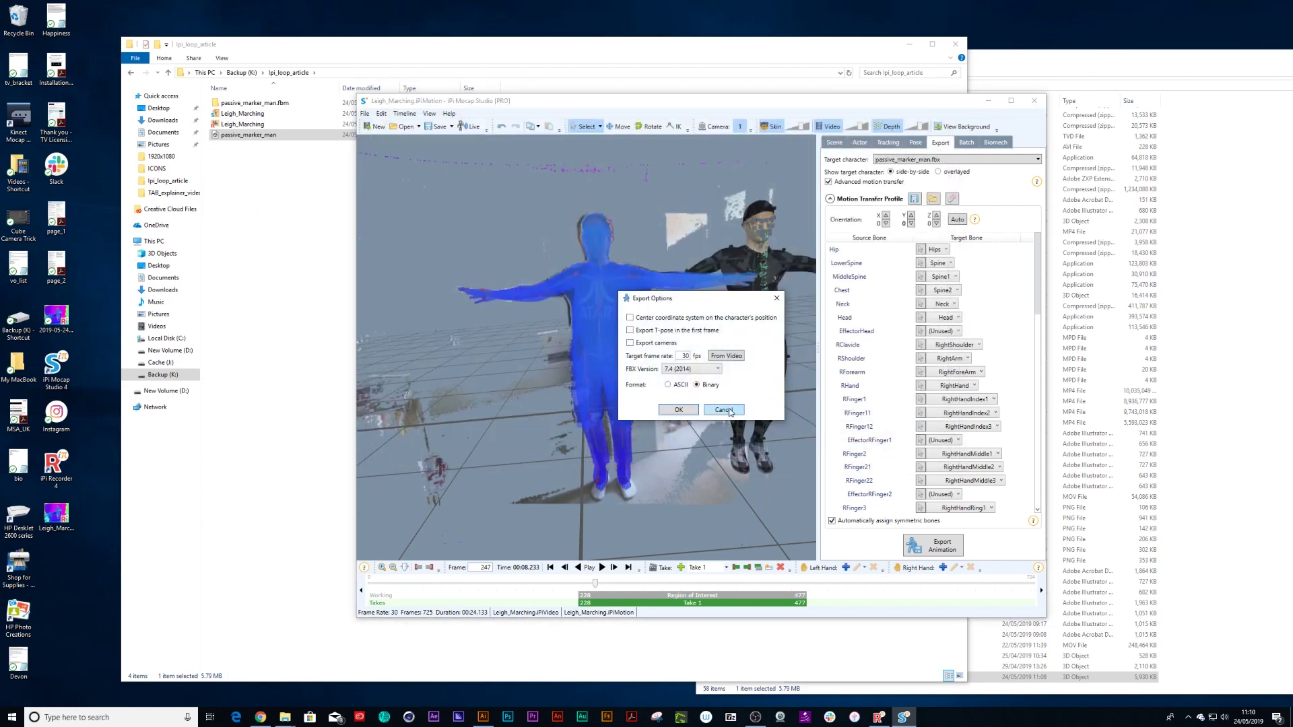
click(692, 413)
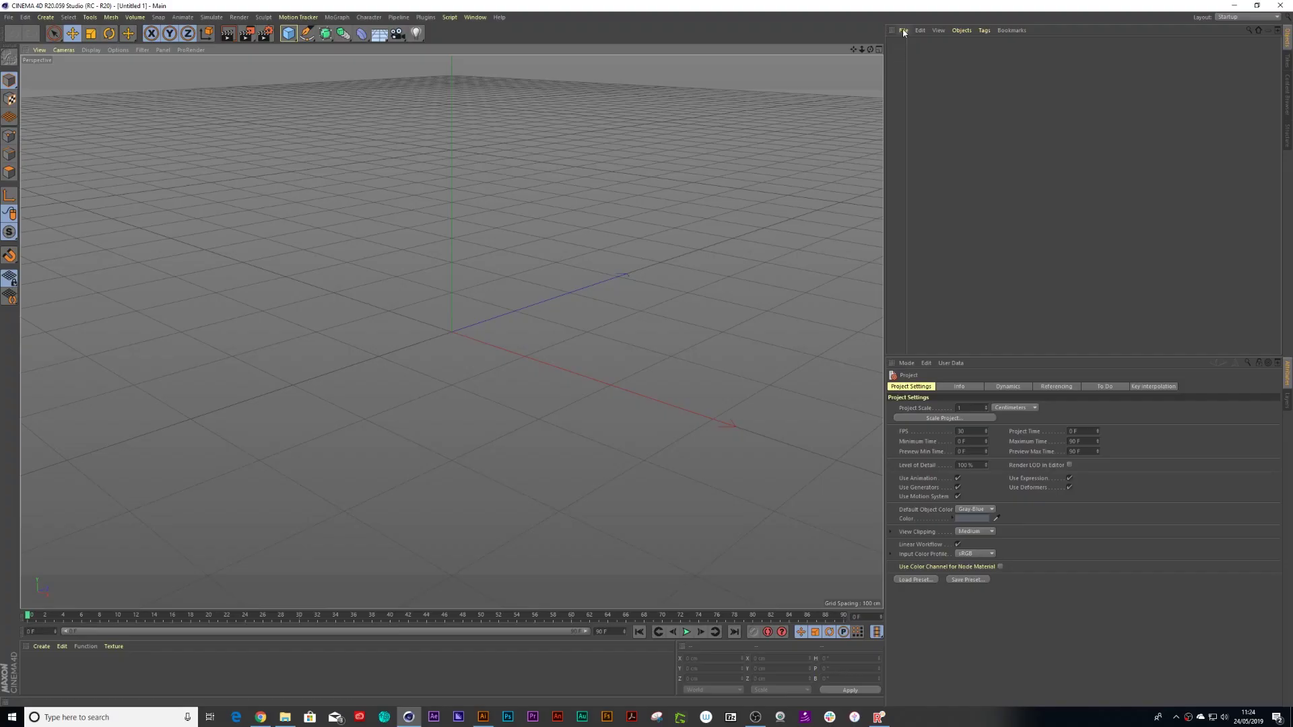
In Cinema 4D, merge the exported marching FBX file into the empty scene with the default import settings.
click(902, 30)
click(929, 46)
click(225, 104)
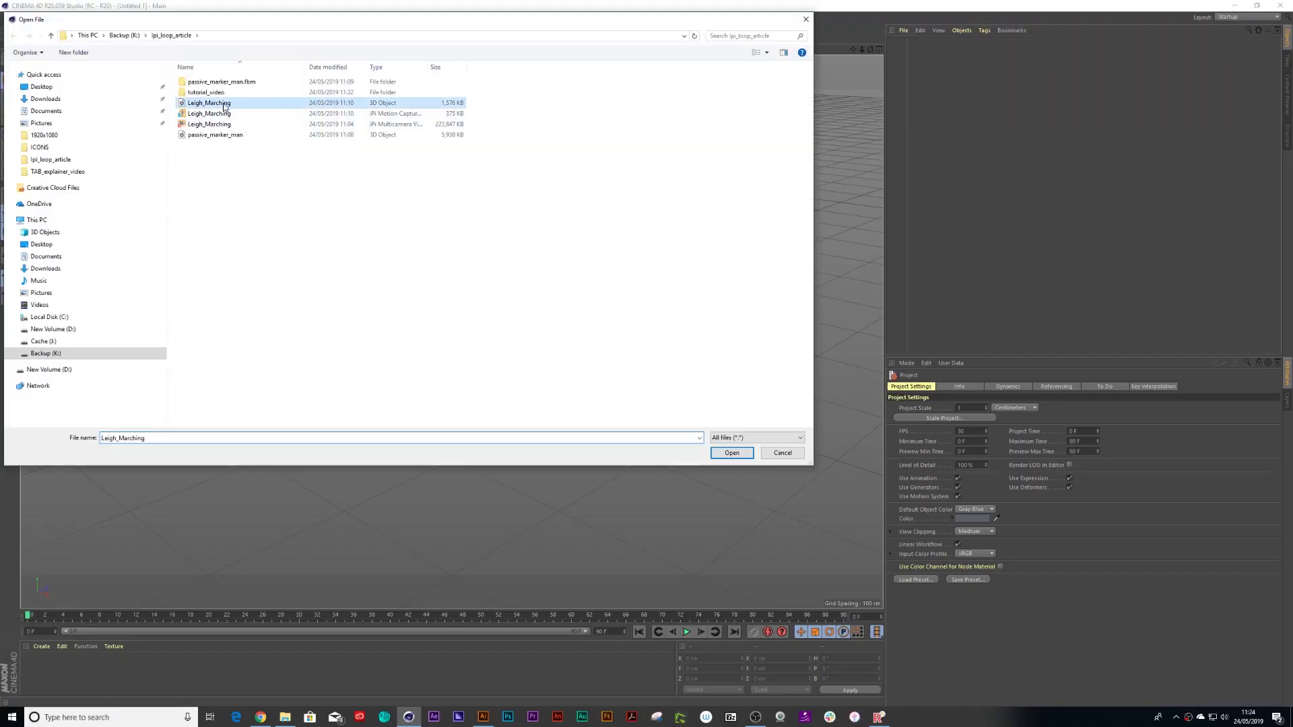
click(732, 452)
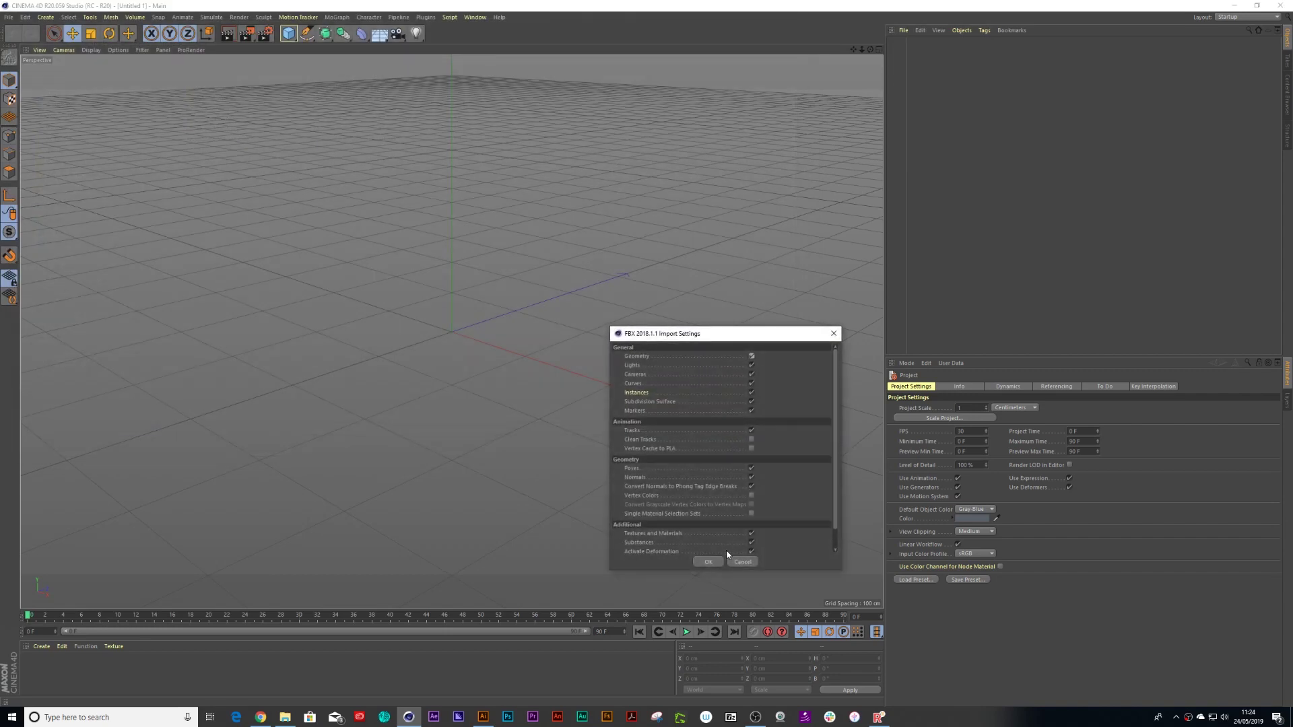
click(710, 561)
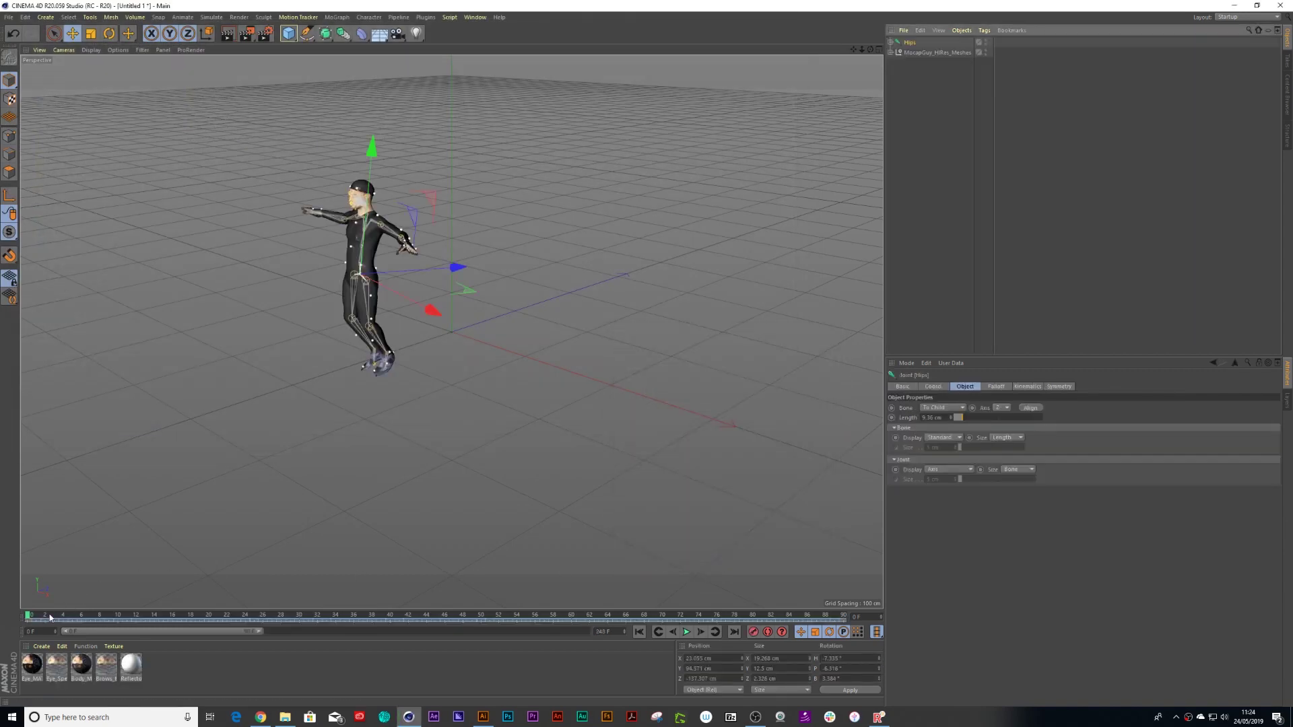
Set the project's last frame to 1000 and extend the preview range to cover the full project length.
drag(50, 617, 946, 620)
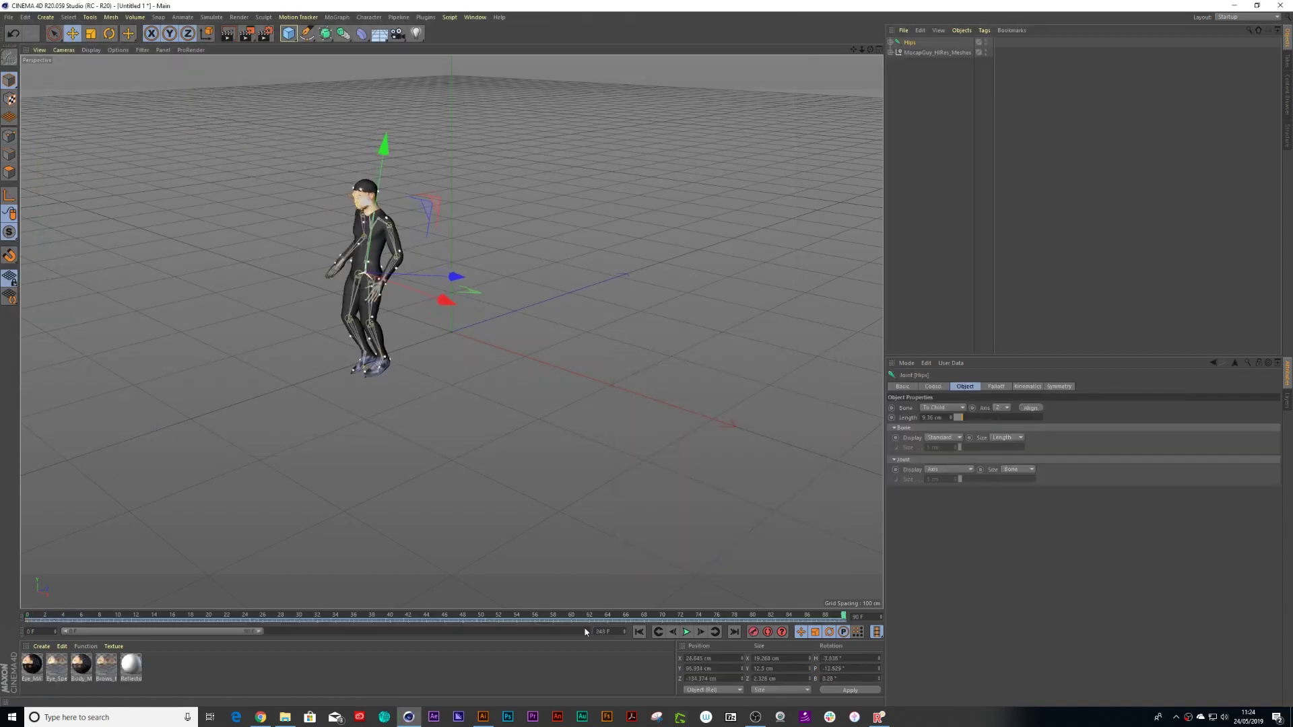
text(1000)
key(Return)
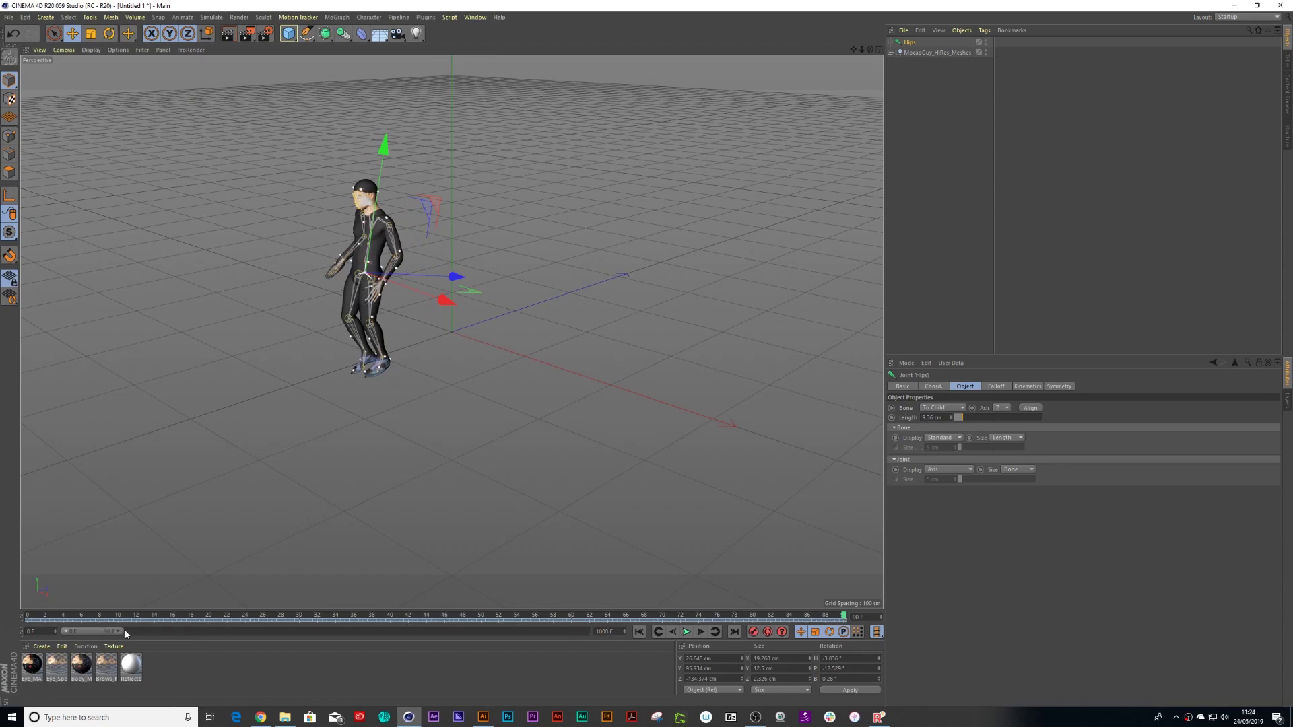
drag(124, 631, 641, 652)
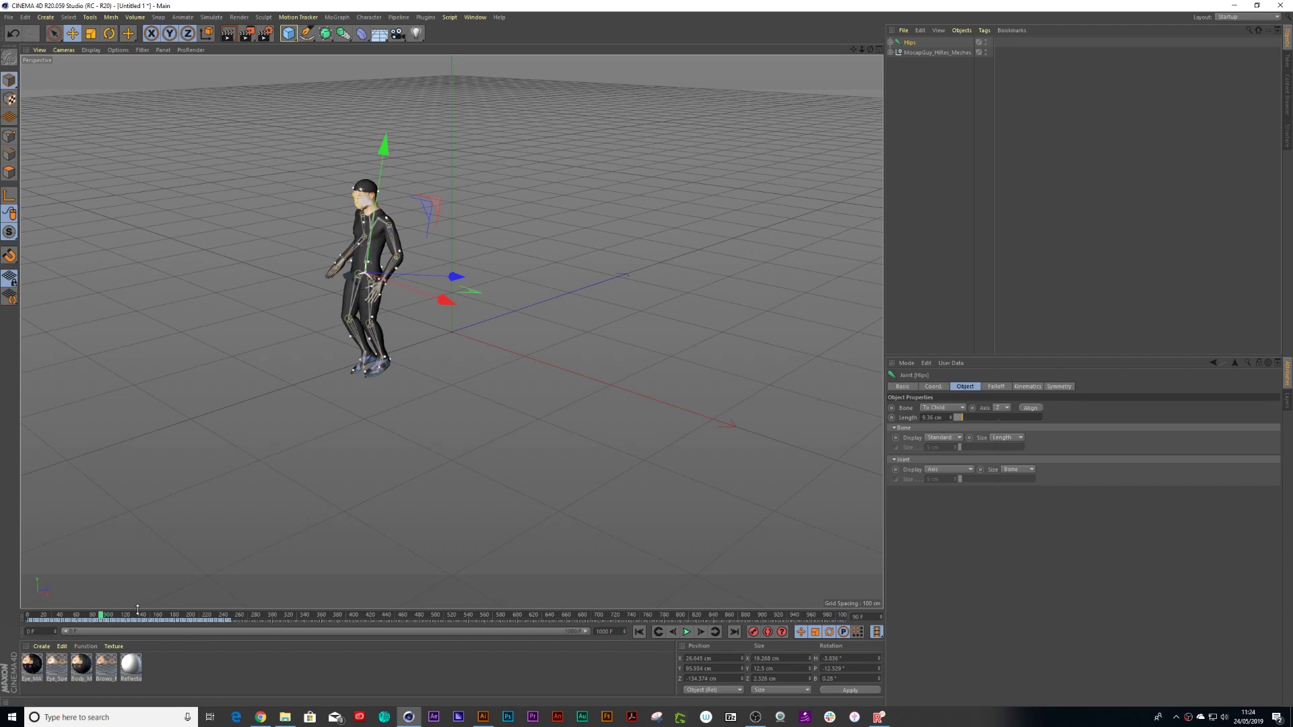
drag(133, 618, 162, 622)
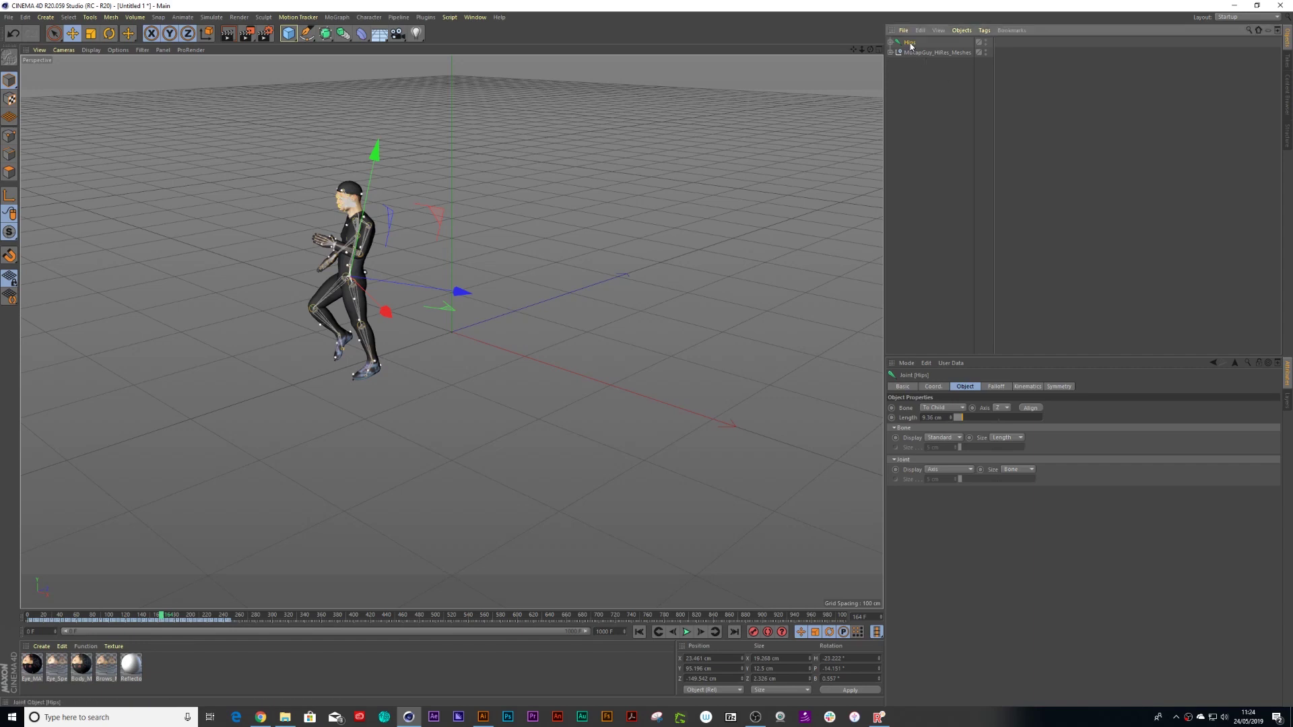
Add a motion clip of the Hips joint hierarchy, keeping the source name Motion Source Hips and the default options.
click(132, 19)
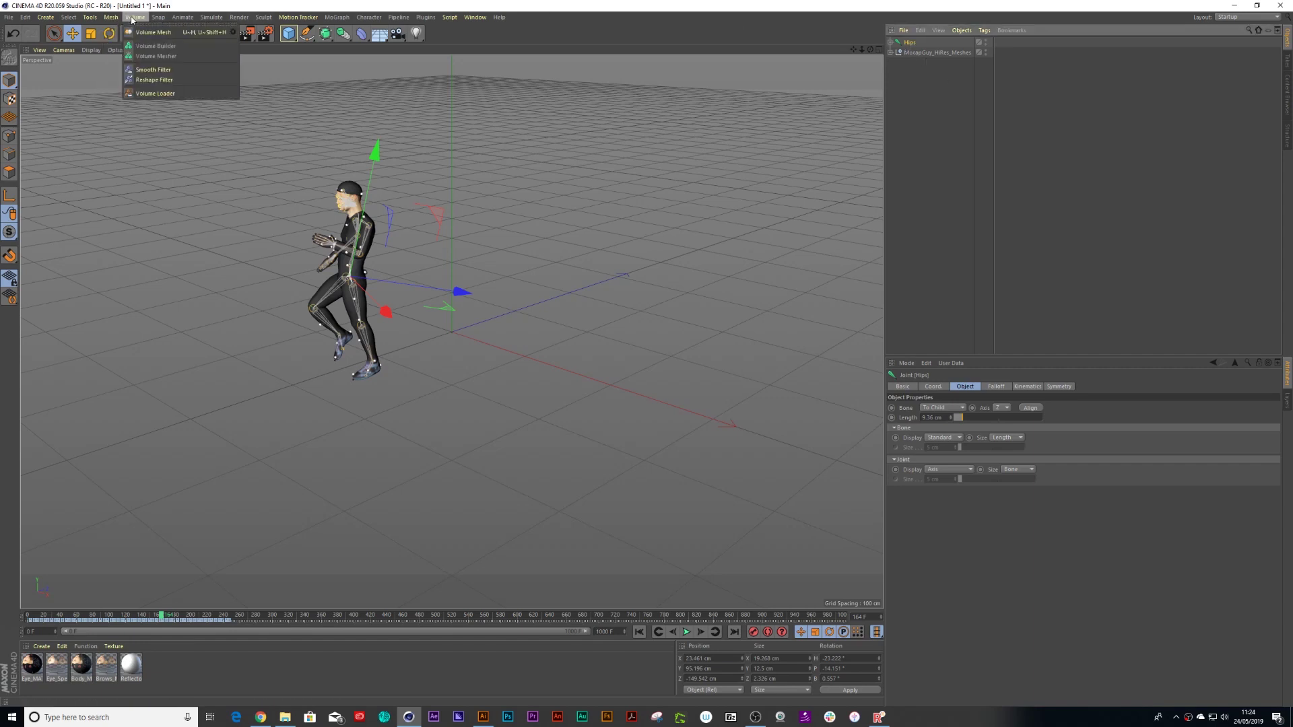
mouse_move(181, 19)
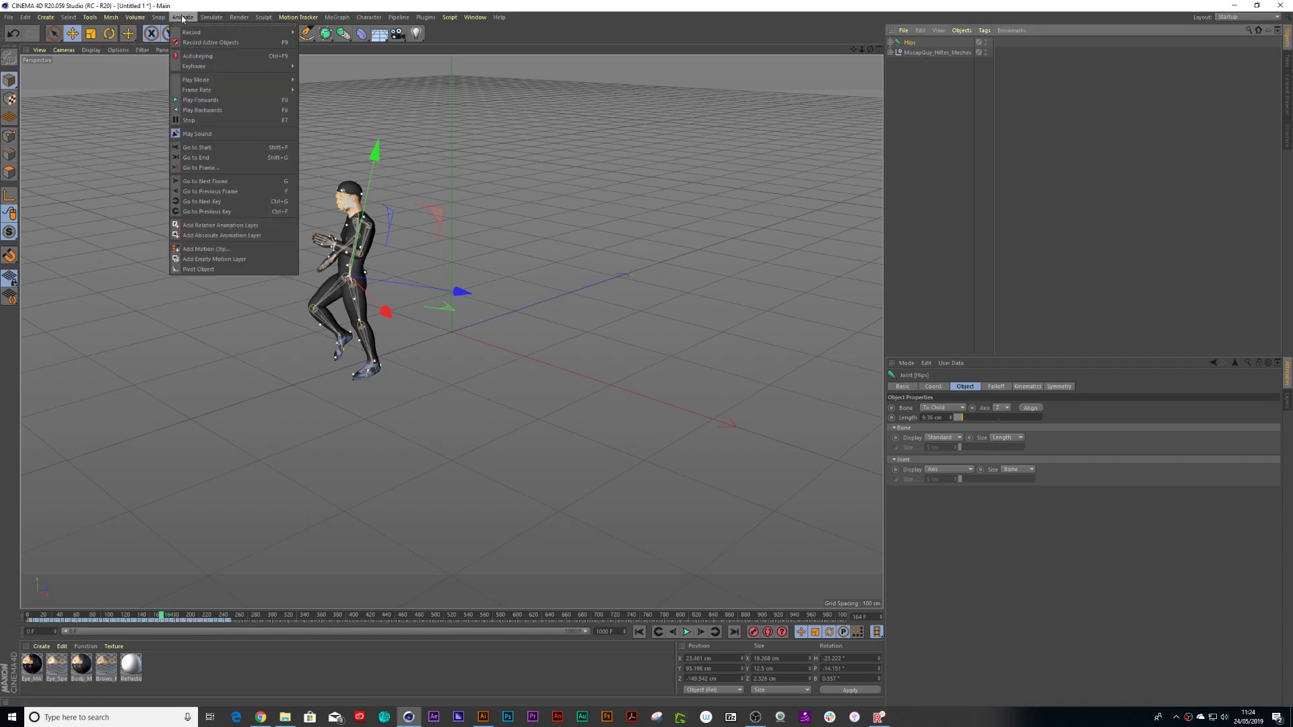
click(196, 249)
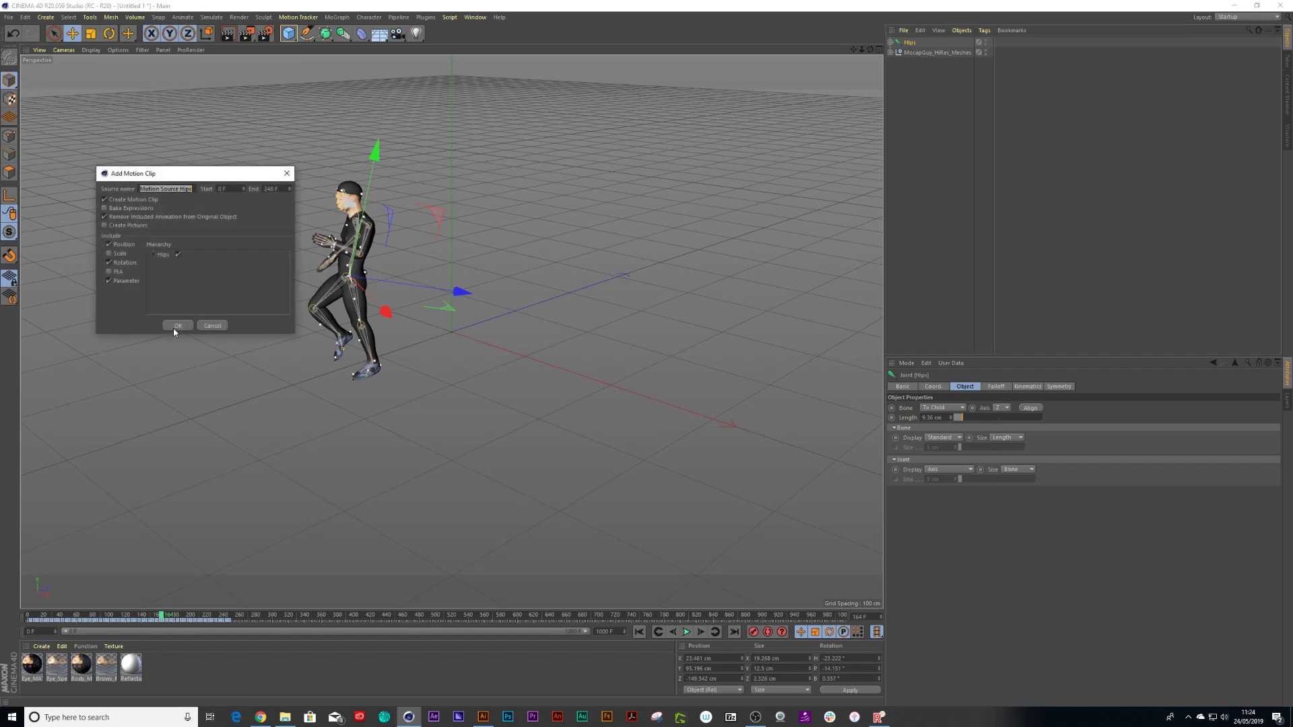
click(176, 327)
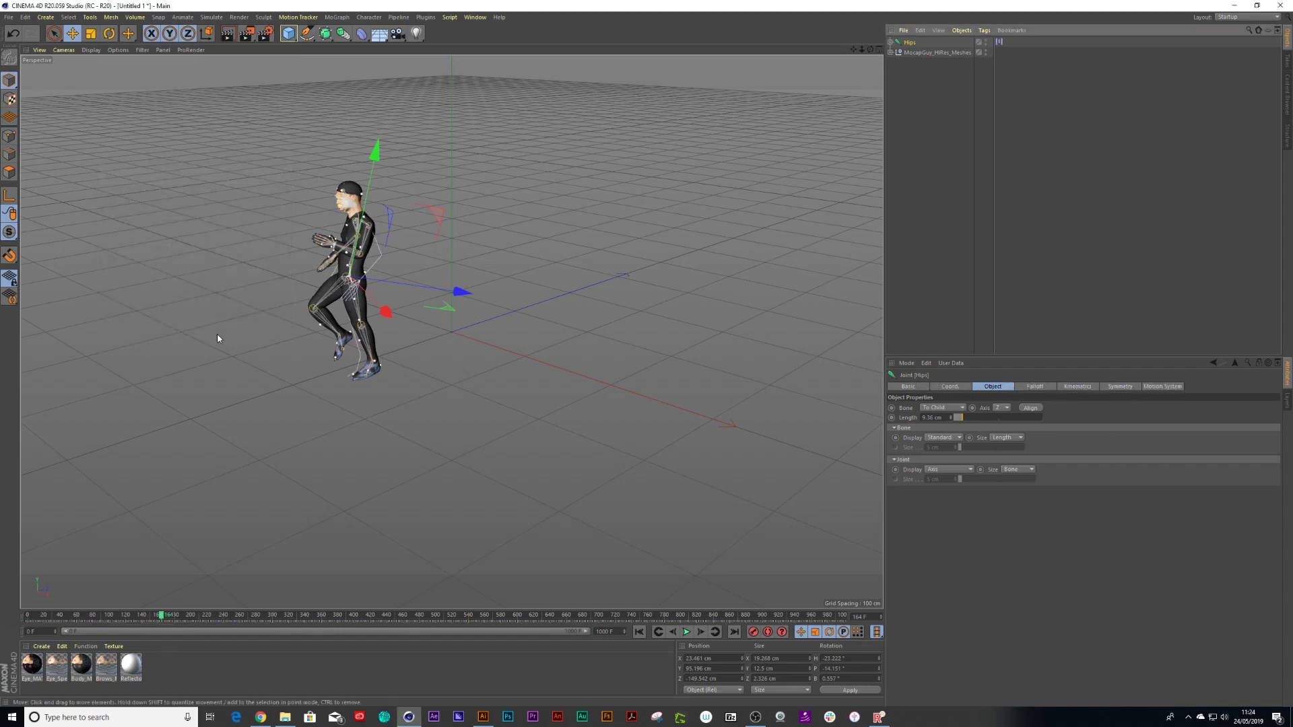
Open the Timeline in Motion Mode and select the motion clip on Layer 0 of Hips.
key(shift+F3)
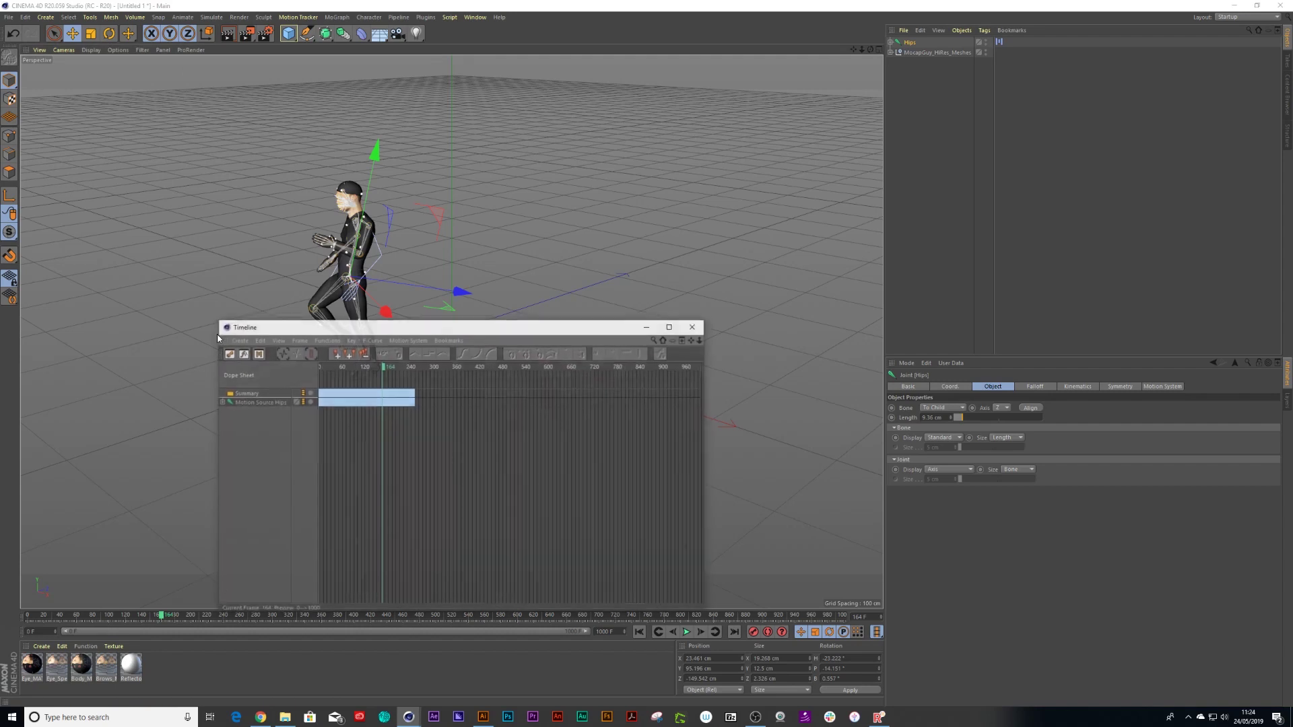
click(258, 354)
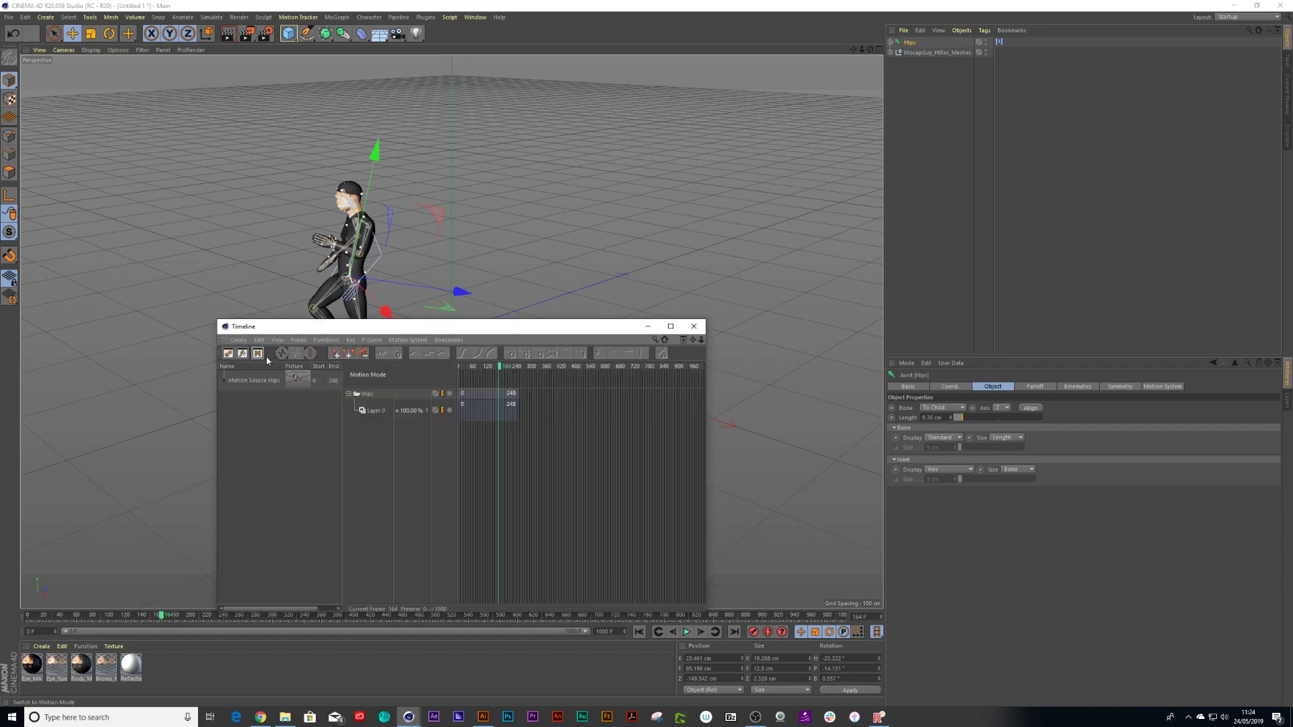
click(486, 367)
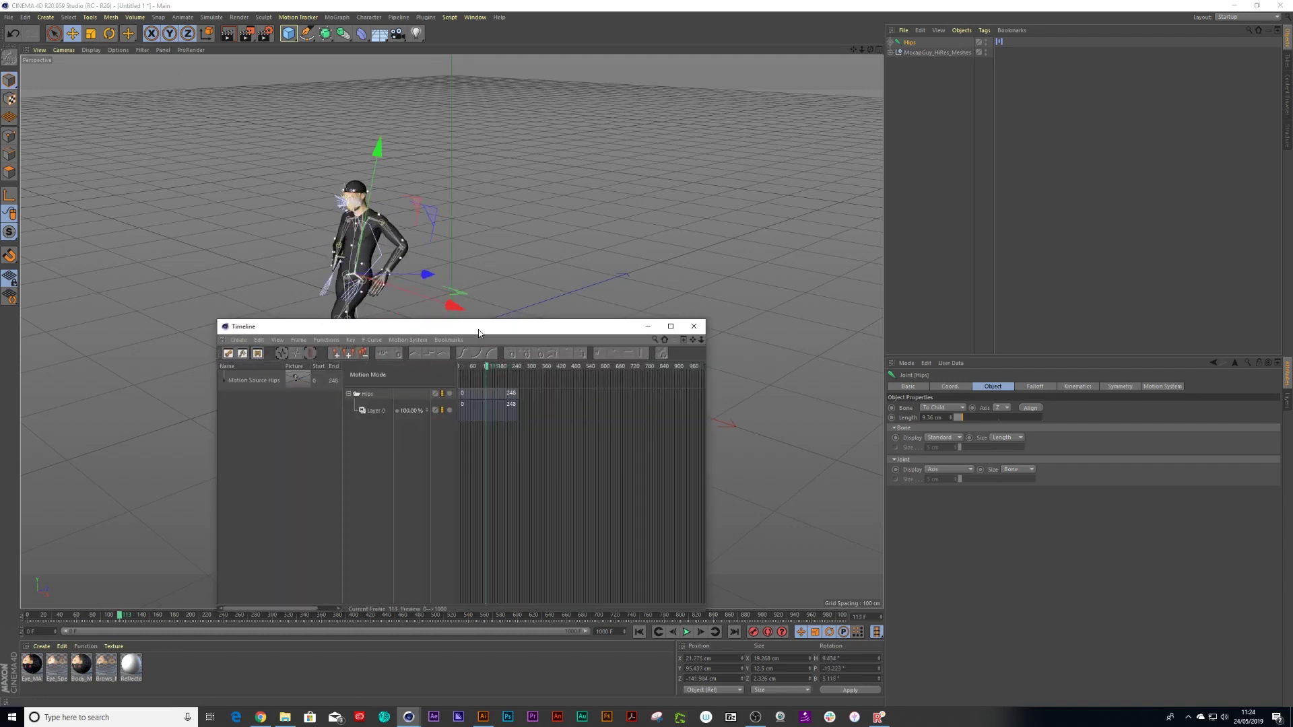
drag(478, 332, 745, 201)
click(753, 279)
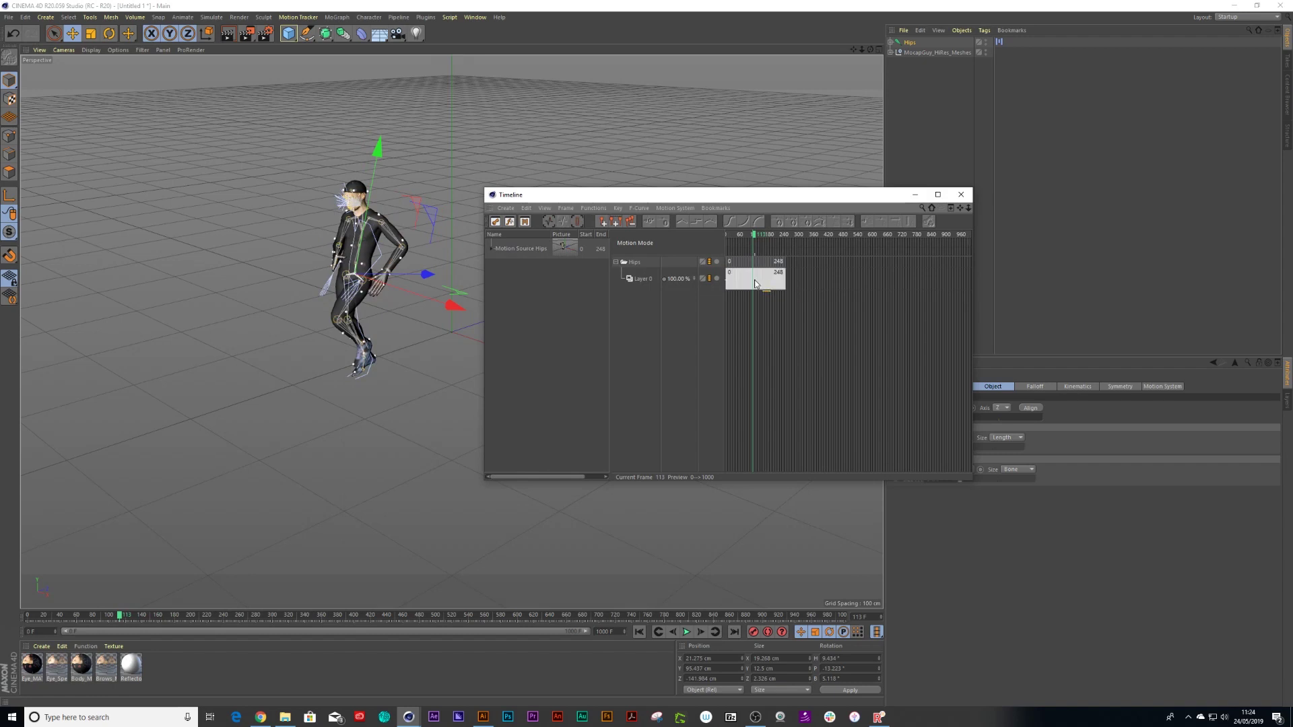
Enlarge the Timeline window, magnify the Motion Source Hips clip in it and scrub to about frame 111.
scroll(755, 283, up, 3)
drag(839, 199, 798, 179)
drag(944, 469, 1220, 546)
scroll(809, 358, up, 3)
drag(747, 214, 830, 223)
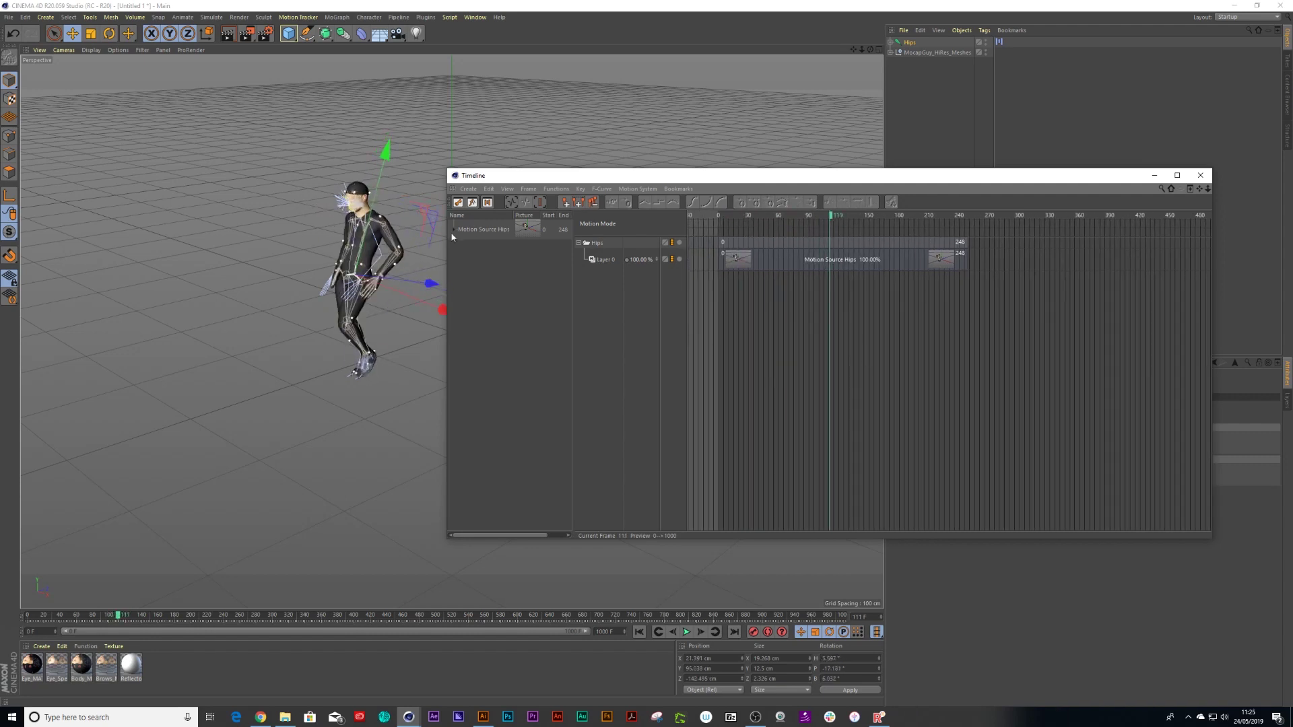
Move the current time to frame 116 and cut the Motion Source Hips clip there with Cut/Connect.
mouse_move(424, 283)
alt+mouse_down()
mouse_move(470, 271)
mouse_move(424, 288)
alt+mouse_up()
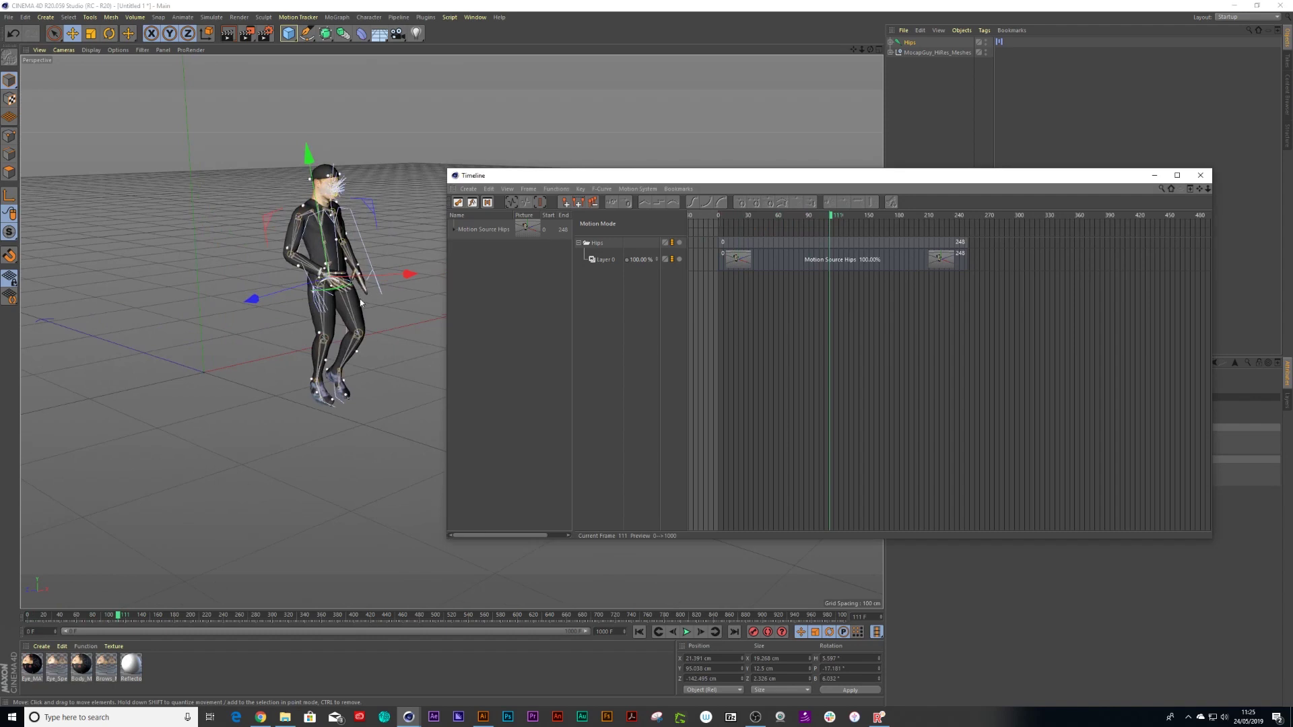
scroll(379, 304, up, 5)
drag(761, 214, 835, 243)
click(805, 255)
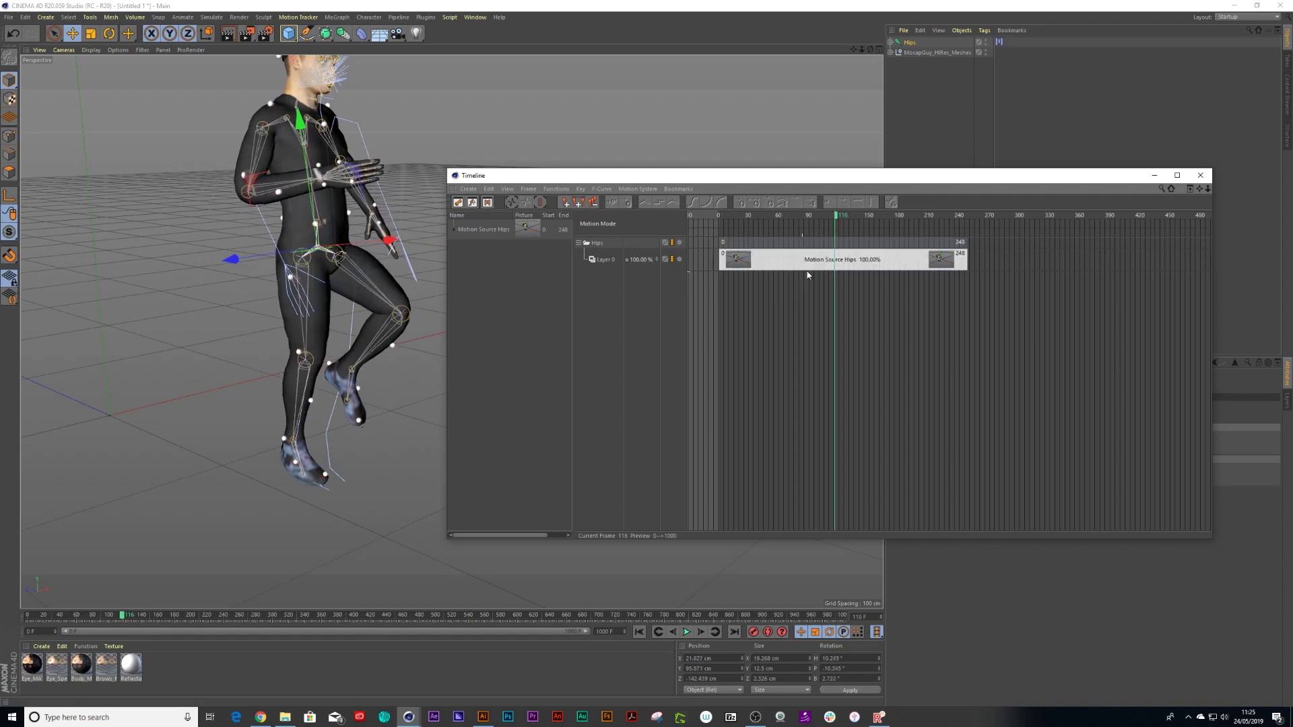
right_click(834, 266)
click(843, 311)
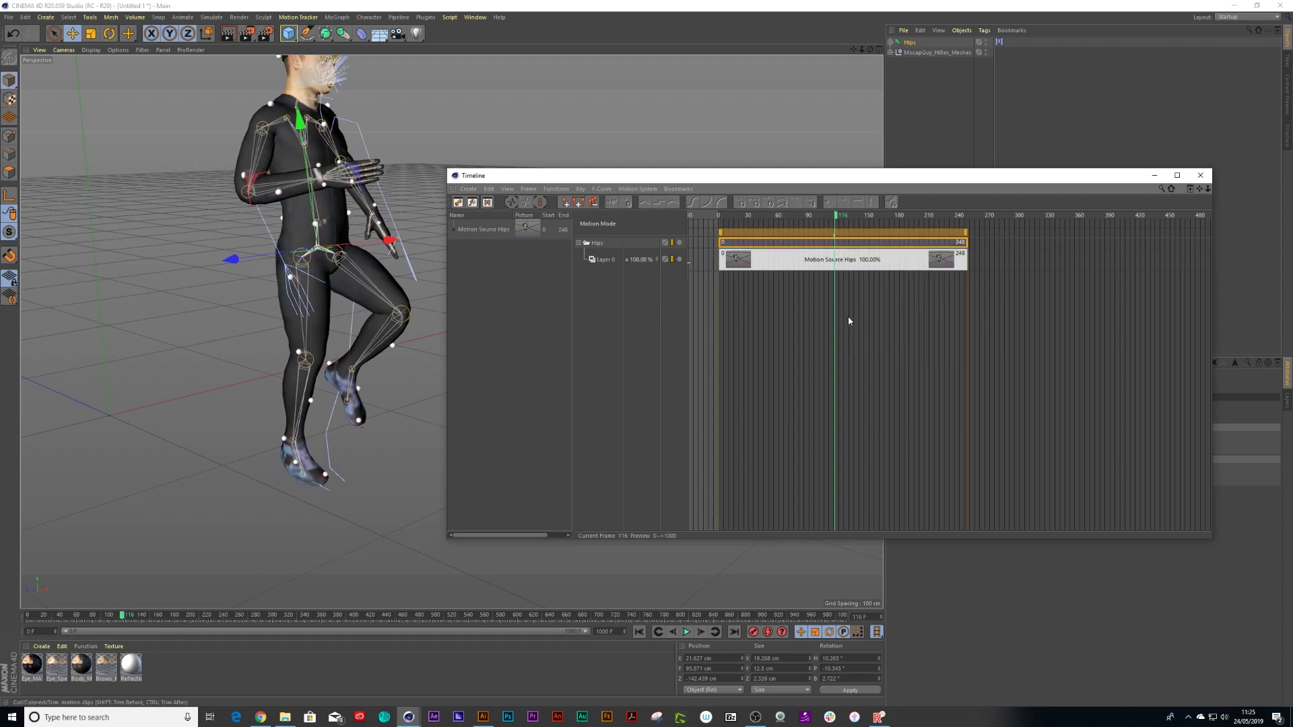
click(834, 260)
Delete the clip section covering frames 0 to 115 and move the remaining section back to start at frame 0.
right_click(829, 268)
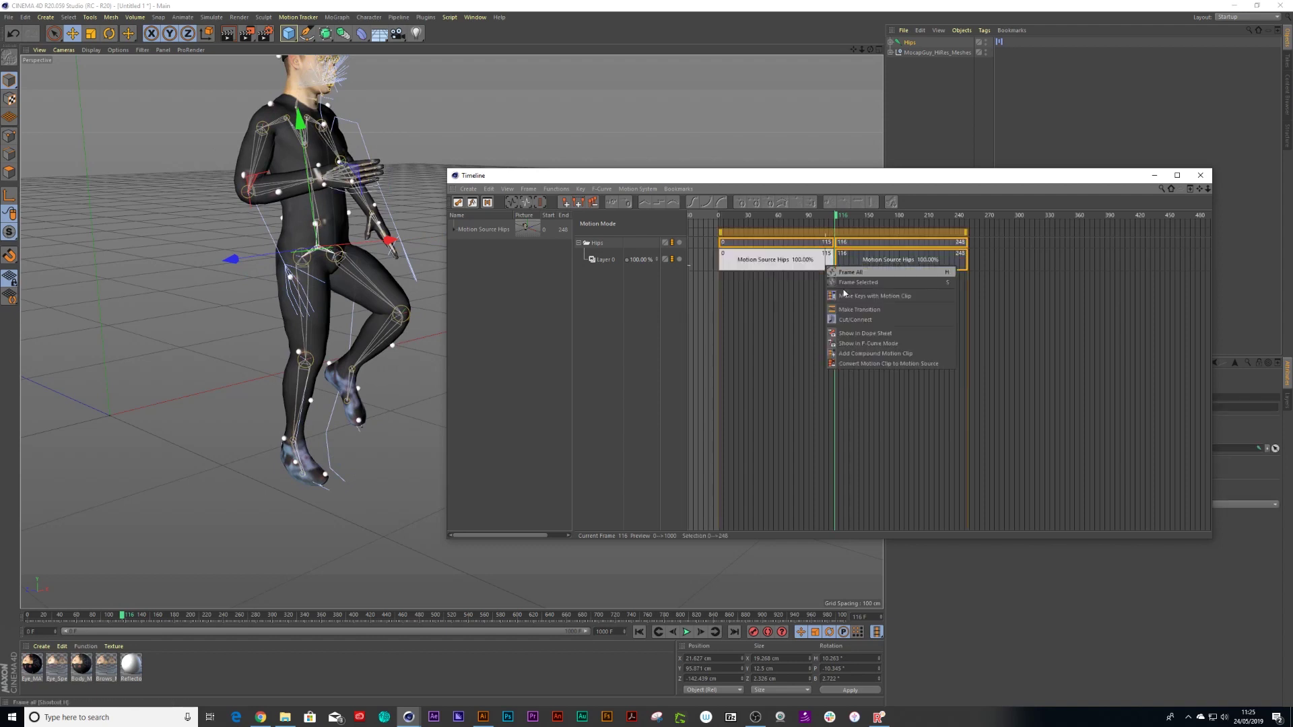
click(803, 269)
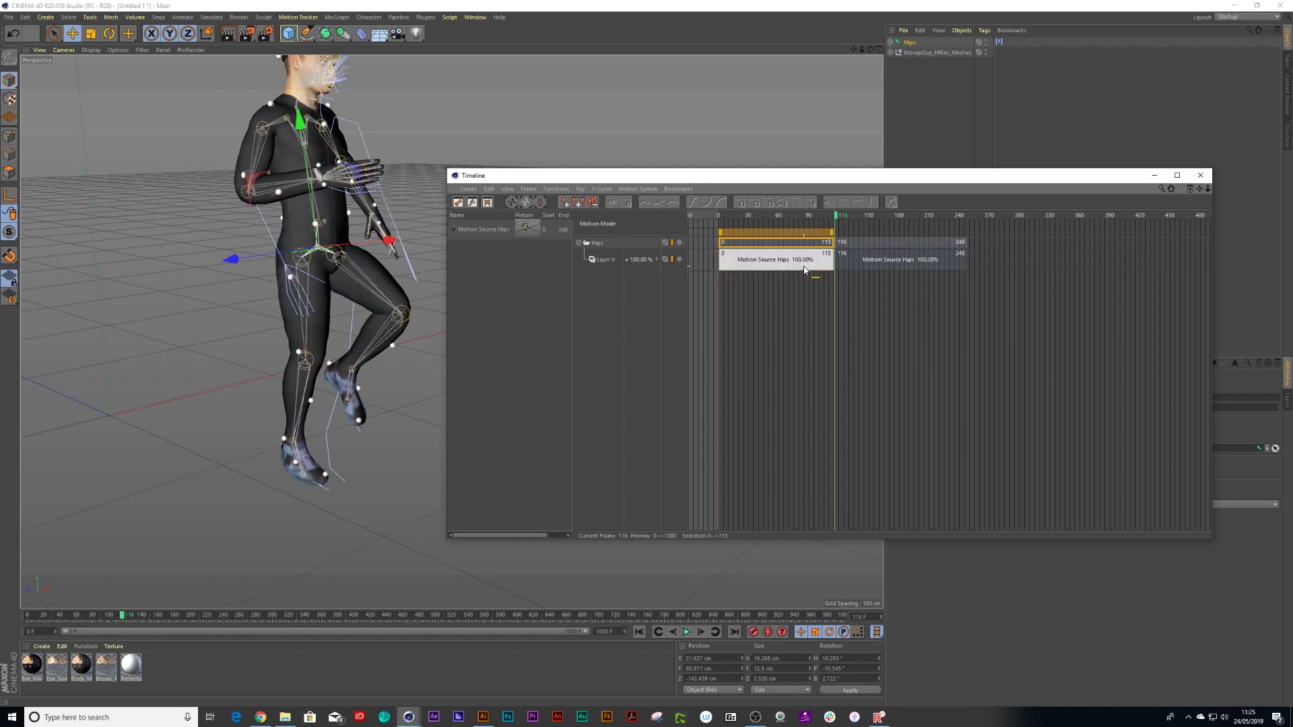
key(Delete)
drag(817, 221, 711, 226)
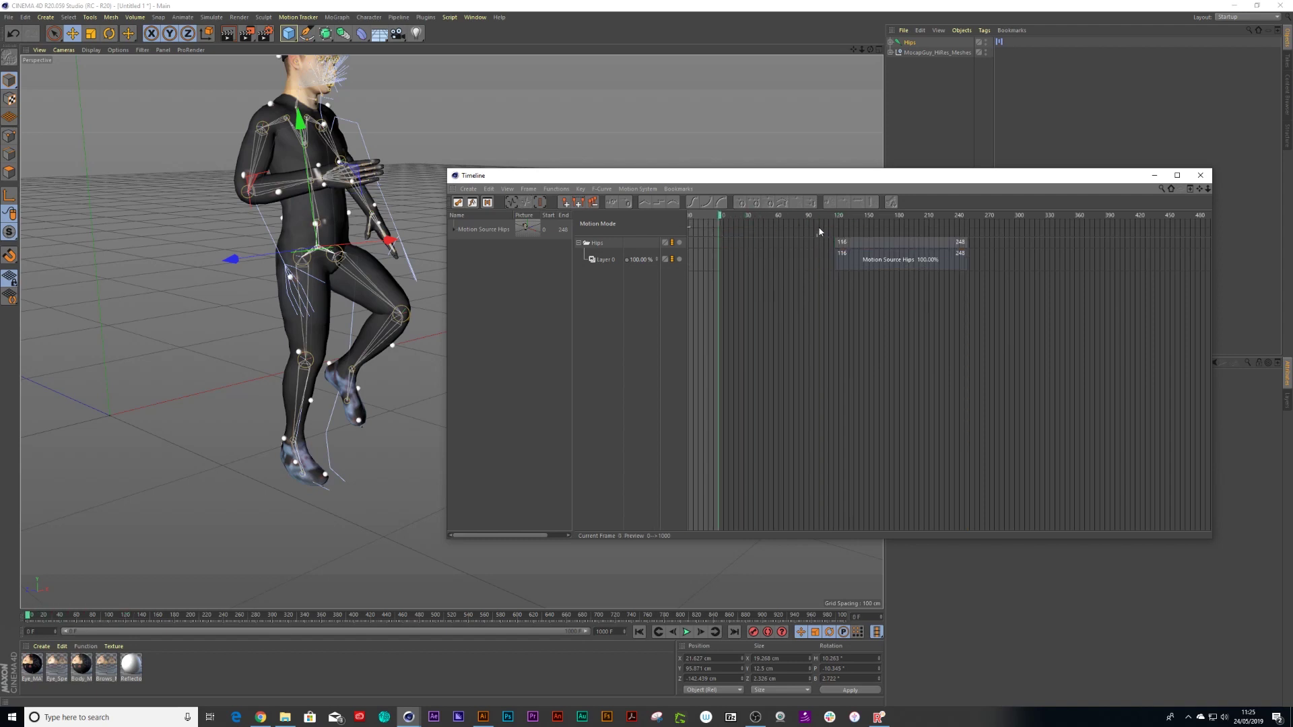
drag(856, 249, 740, 249)
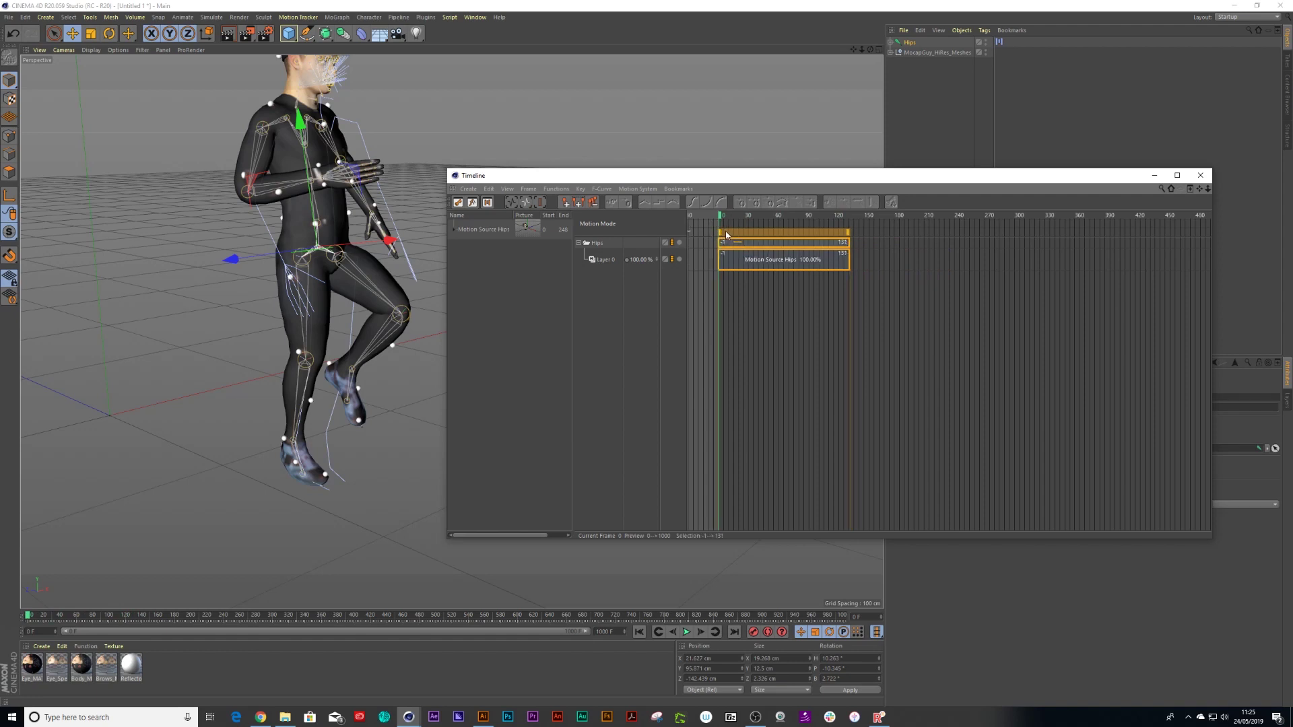
Move the current time to frame 34 and cut the shifted motion clip there with Cut/Connect.
drag(726, 231, 752, 239)
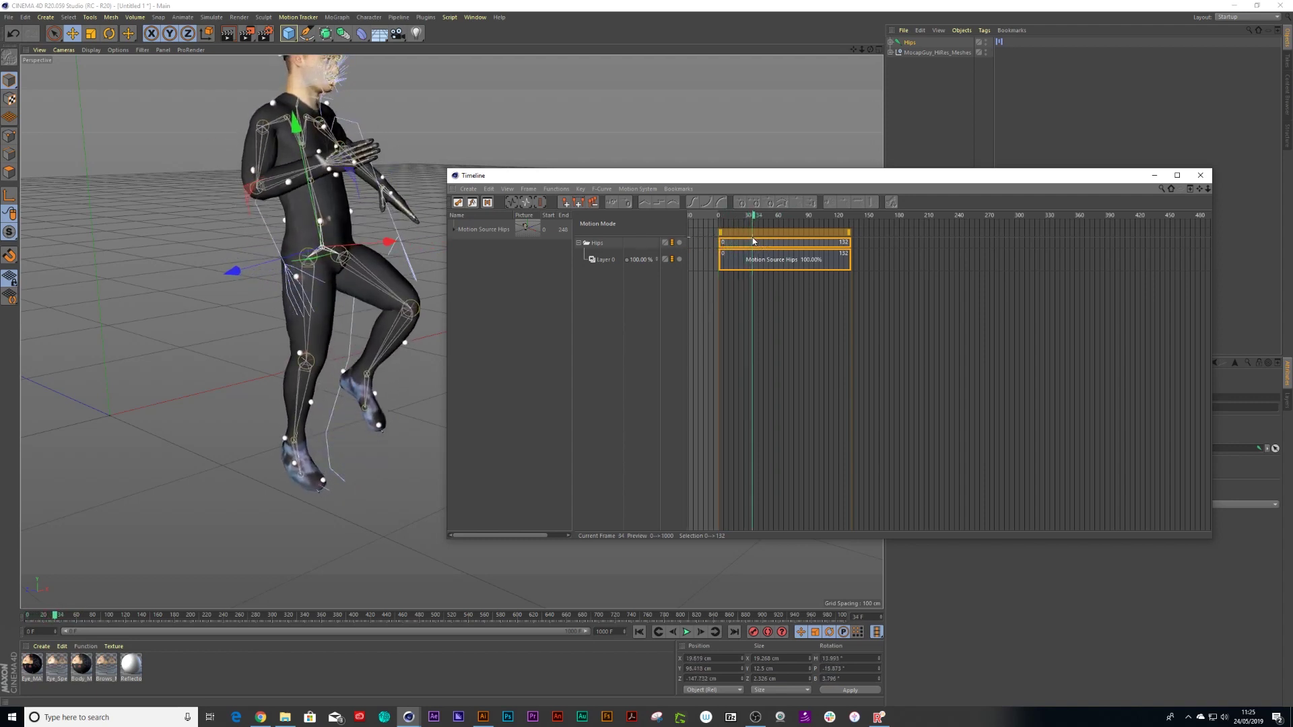
right_click(754, 260)
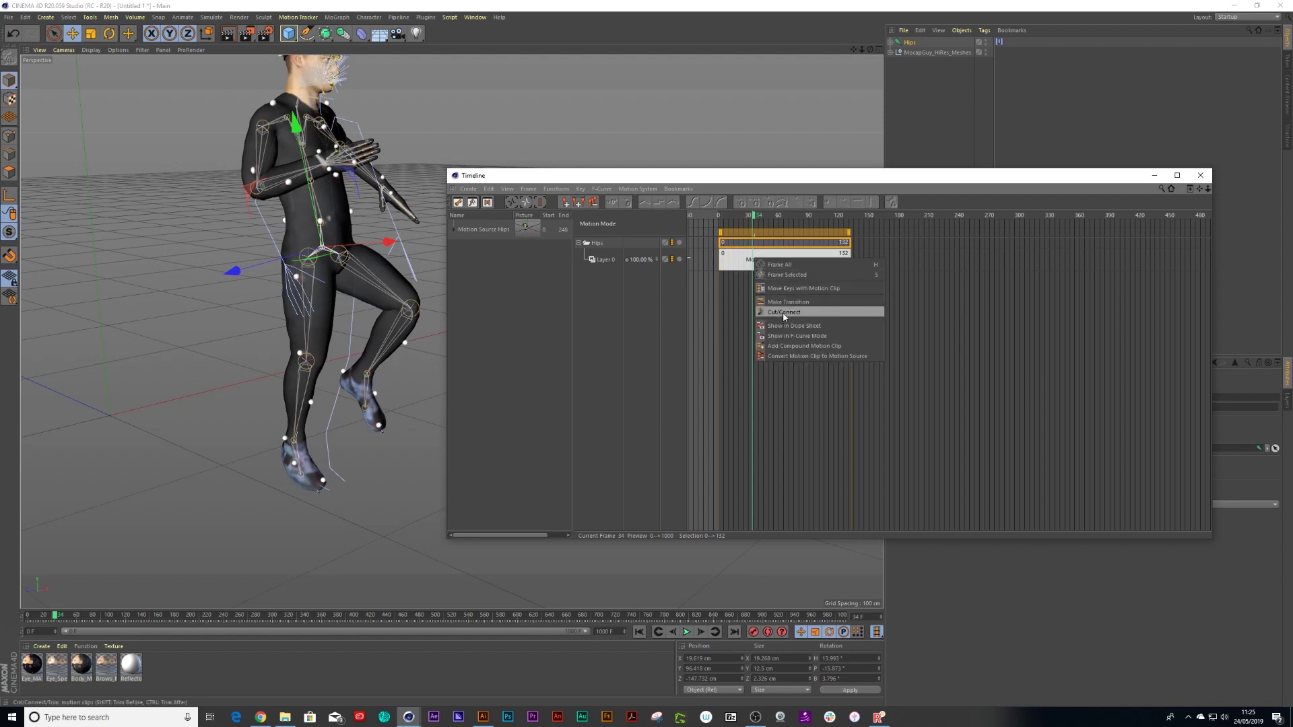
click(783, 313)
click(753, 269)
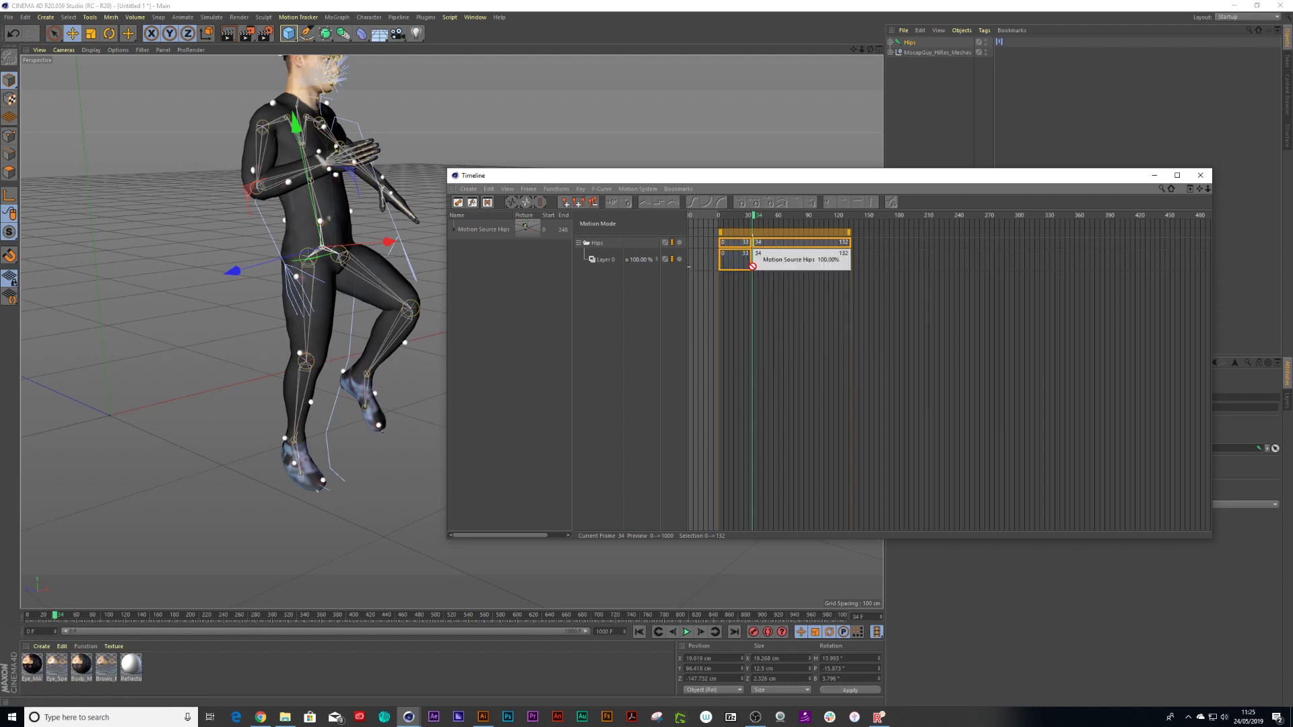
Try to delete the clip section after the frame 34 cut, and undo the deletion.
key(v)
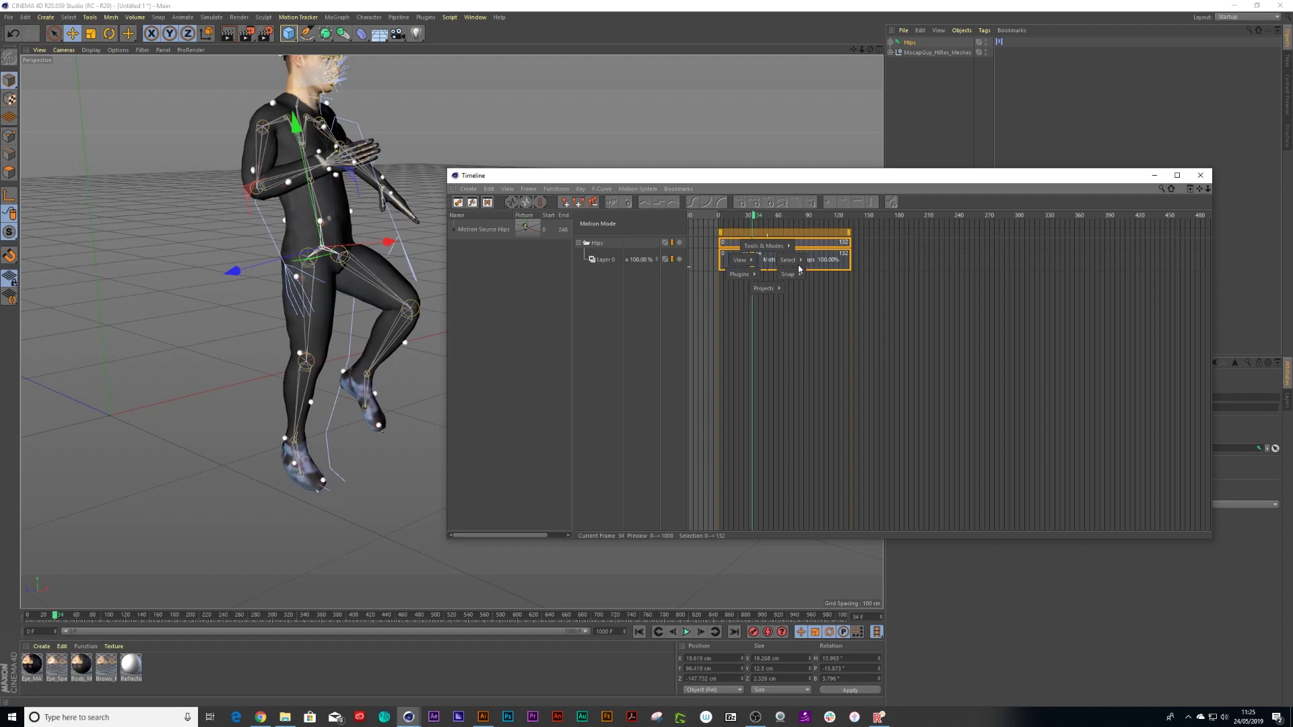
click(817, 267)
key(Delete)
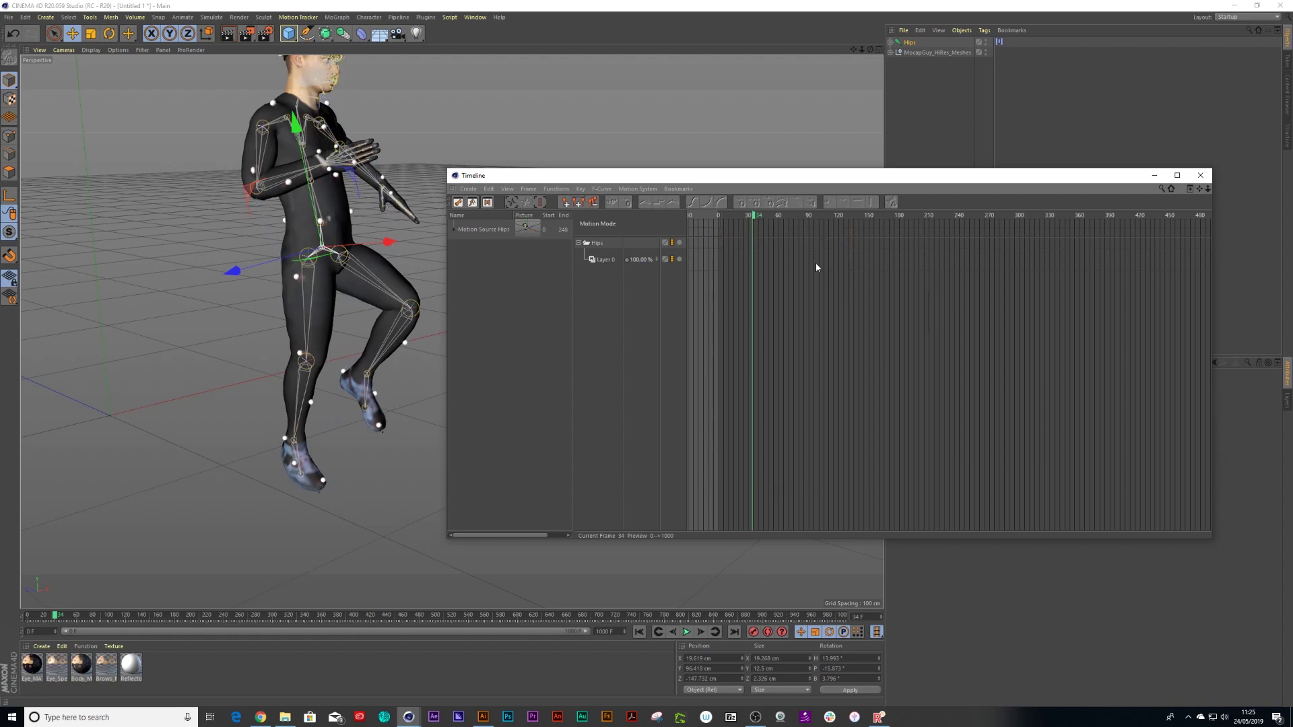
key(ctrl+z)
Turn off Cut/Connect and delete only the clip section covering frames 34 to 132.
right_click(816, 266)
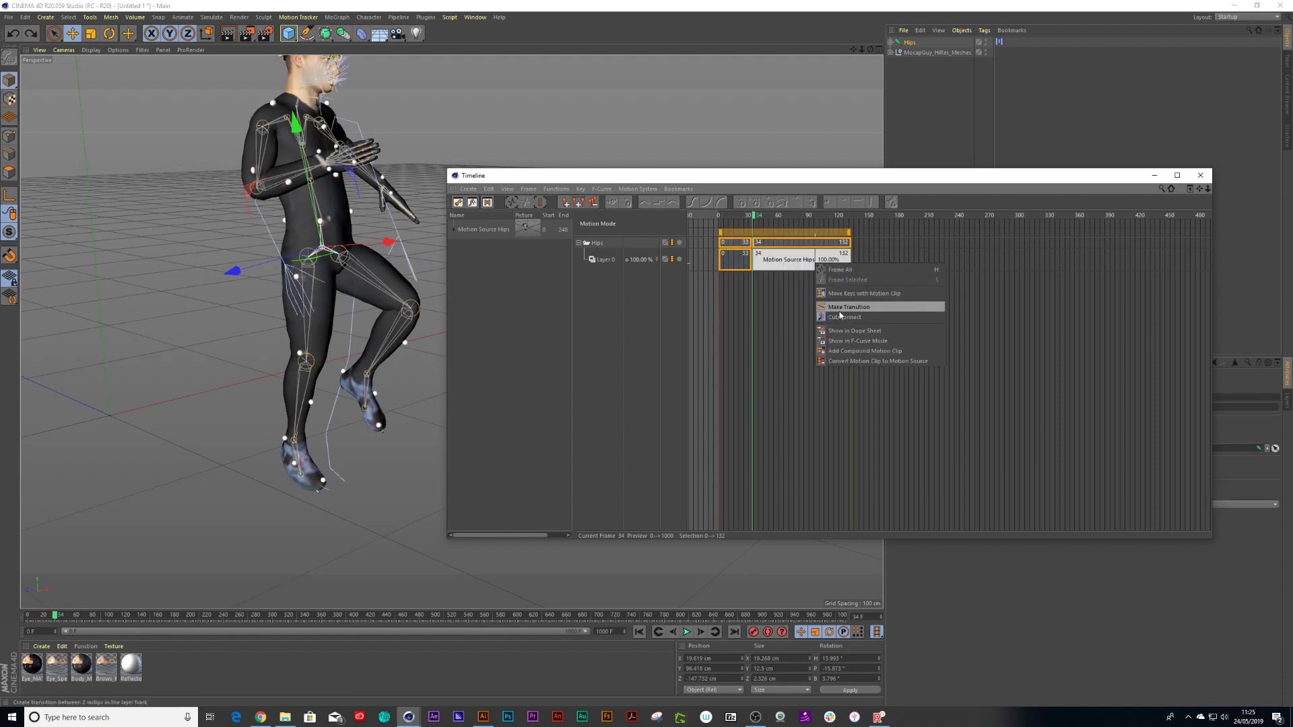
right_click(791, 270)
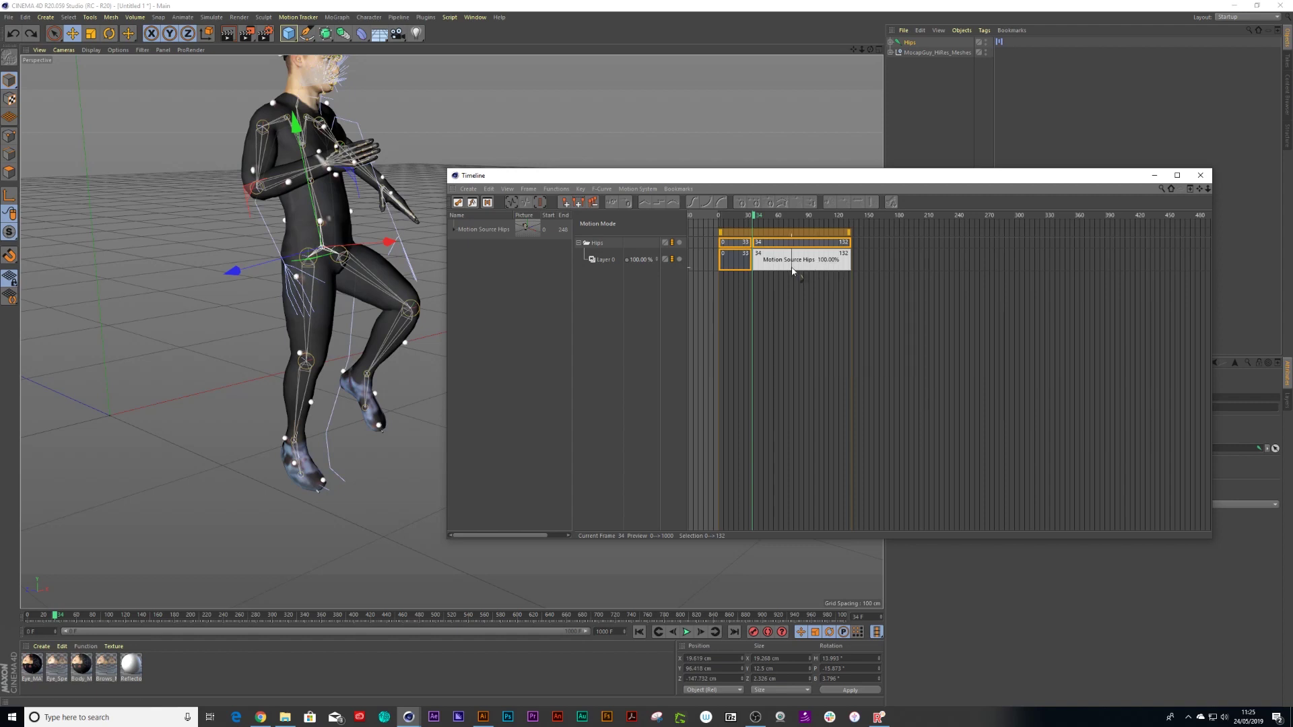
right_click(793, 271)
click(820, 322)
click(782, 270)
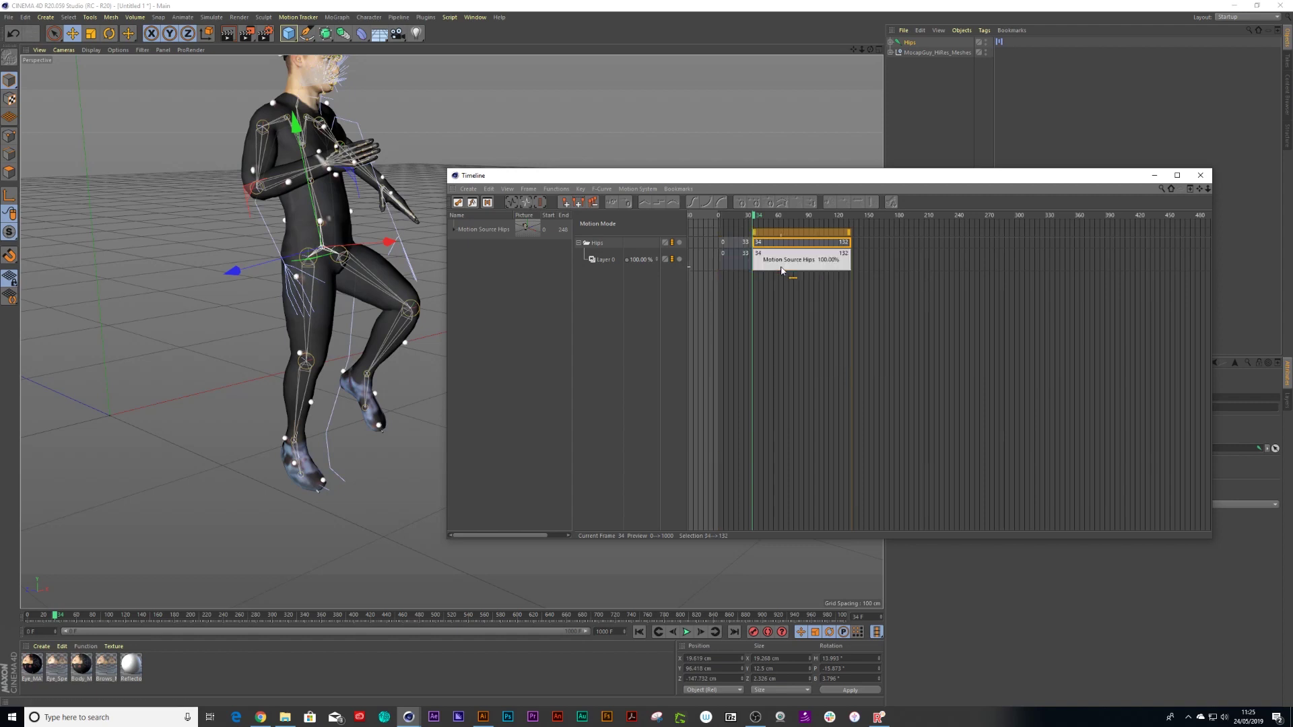
key(Delete)
Duplicate the frame 0 to 33 motion clip on Layer 0, placing the copy at frames 38 to 71.
mouse_move(745, 219)
mouse_down()
mouse_move(718, 226)
mouse_move(732, 225)
mouse_up()
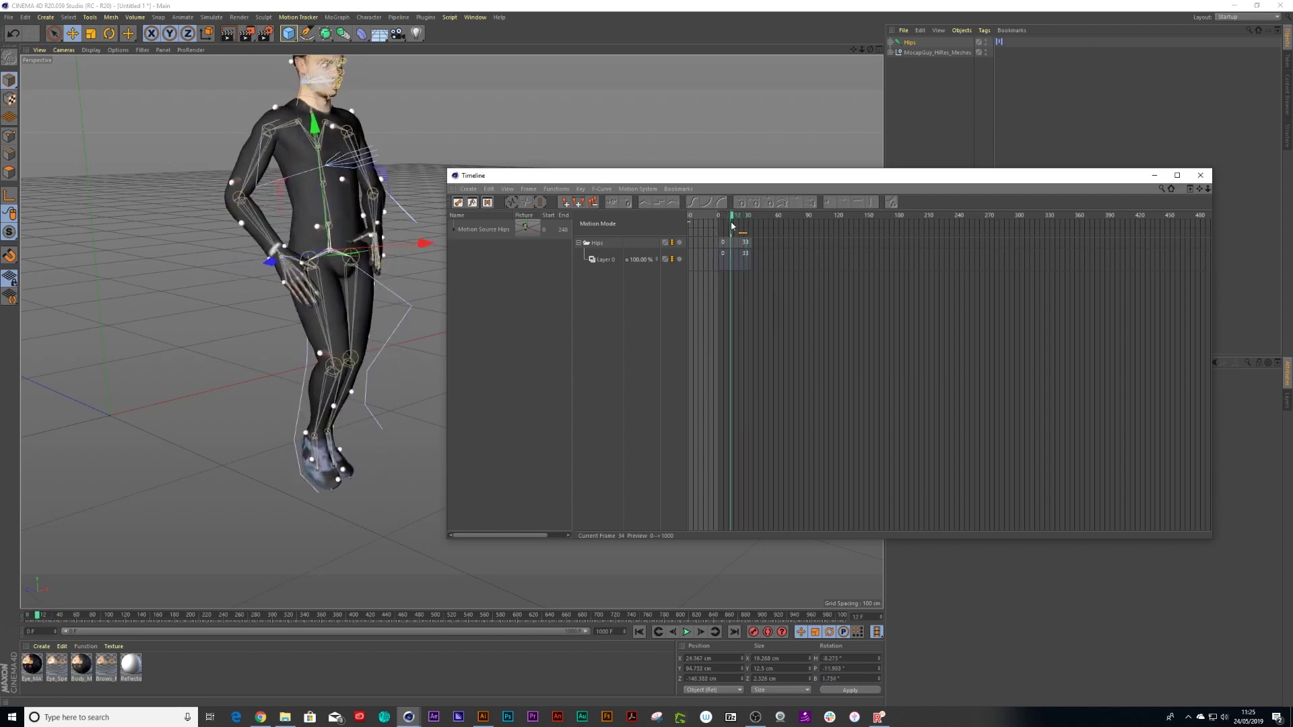
click(734, 261)
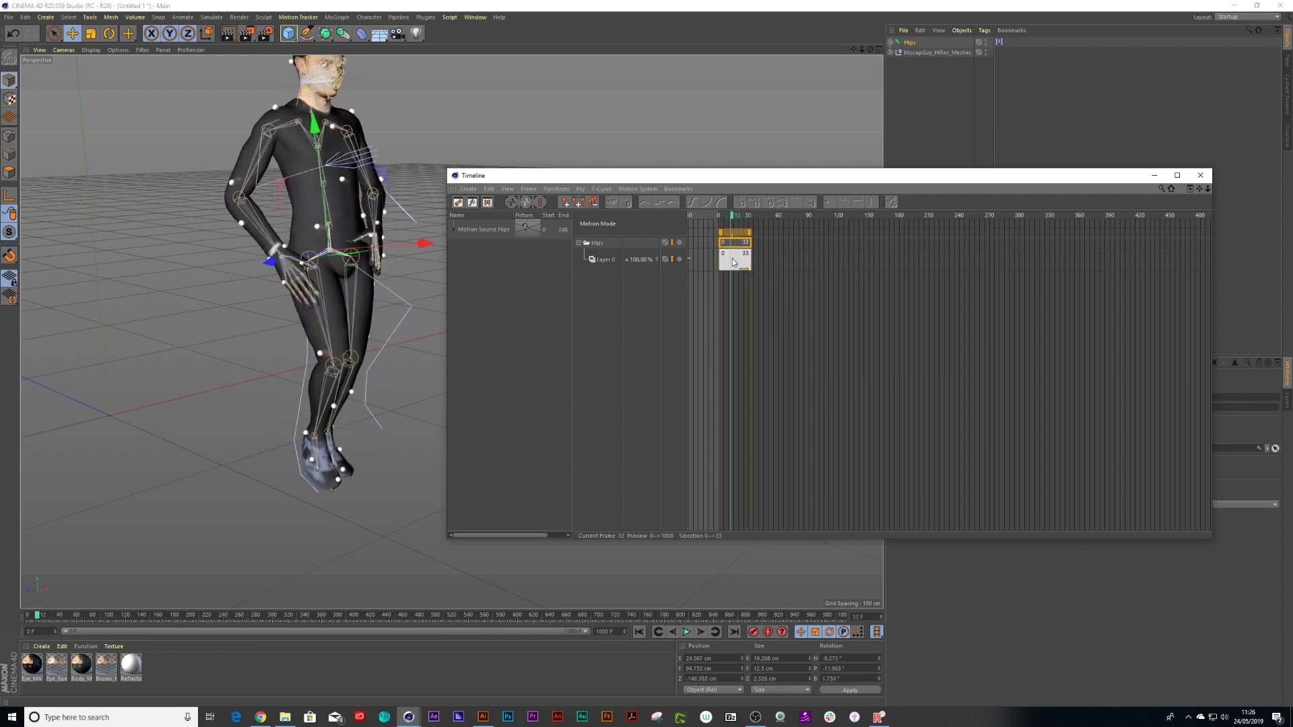
ctrl+drag(734, 261, 773, 260)
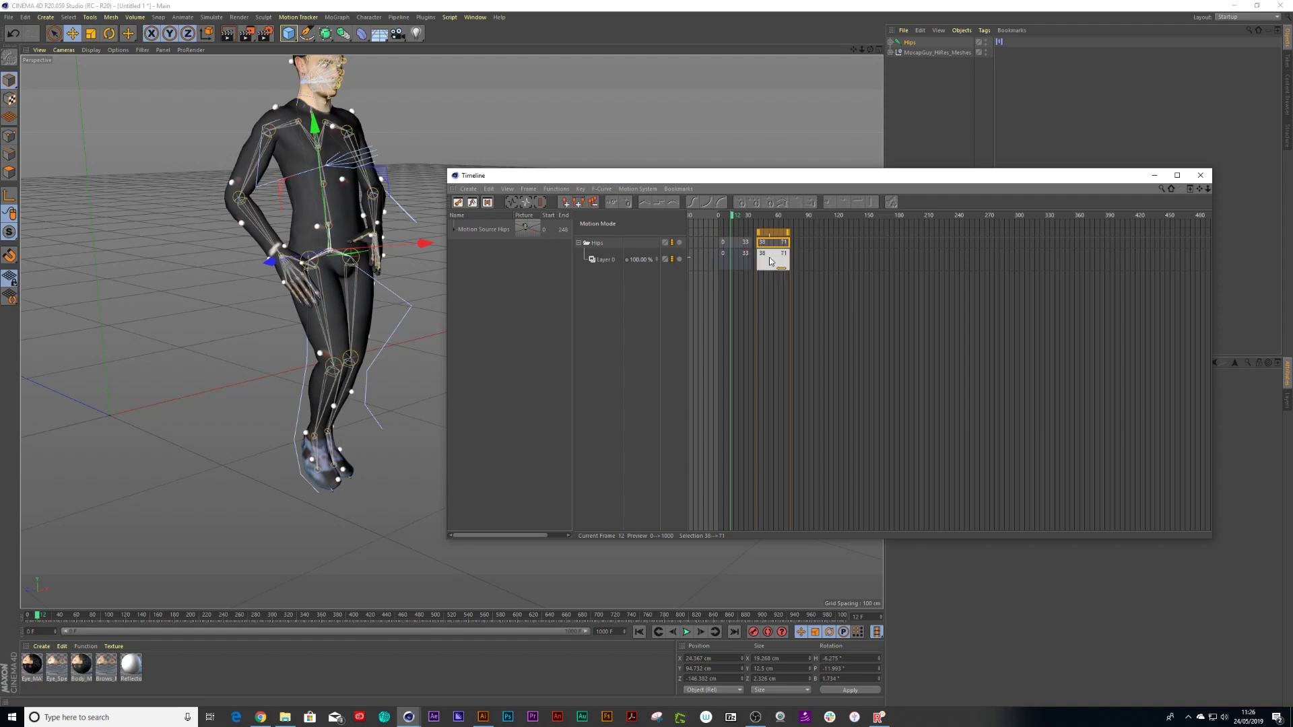
Move the current time to frame 39 and cut the copied motion clip between frames 39 and 40.
click(758, 216)
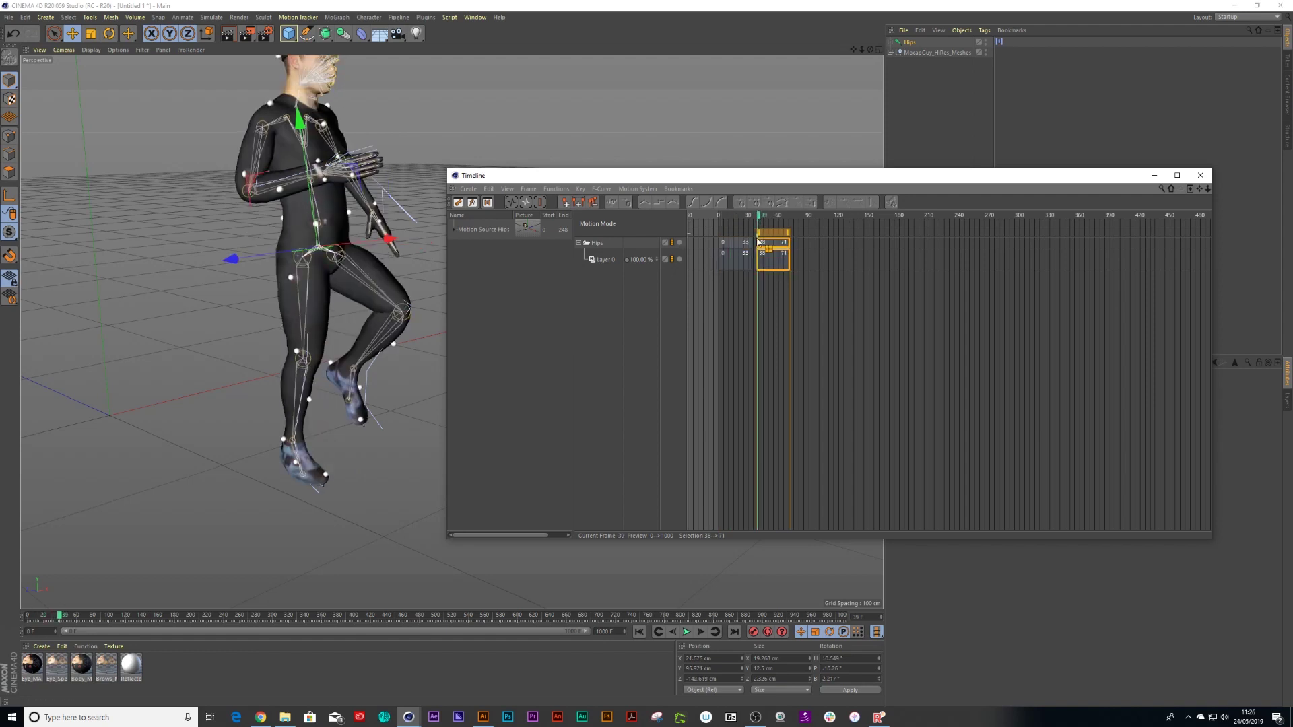
scroll(761, 244, up, 3)
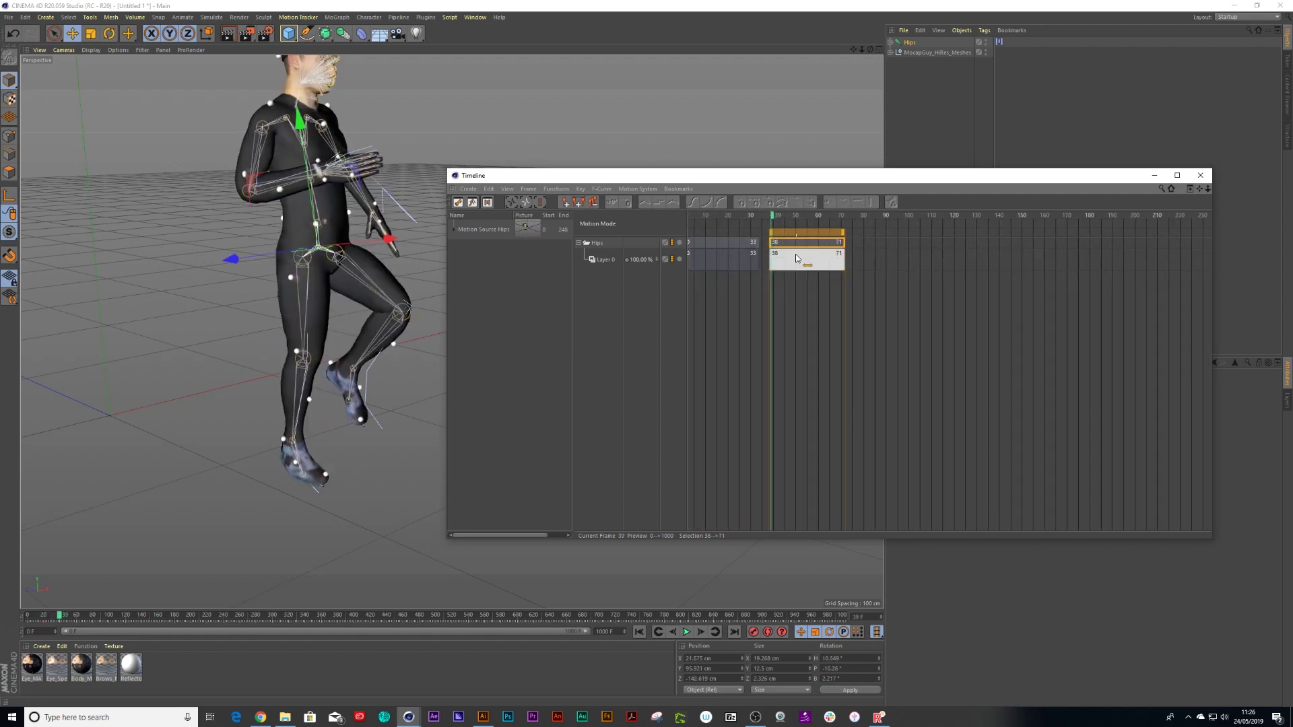
scroll(796, 258, up, 4)
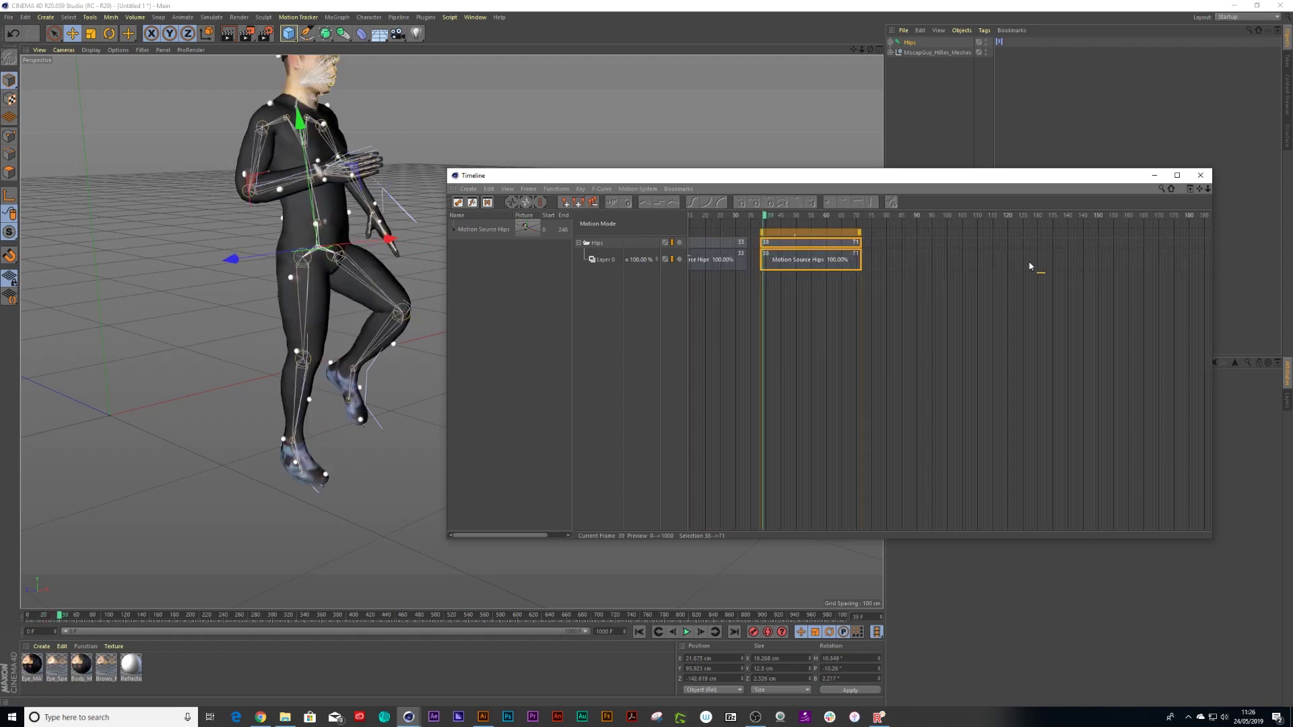
click(751, 216)
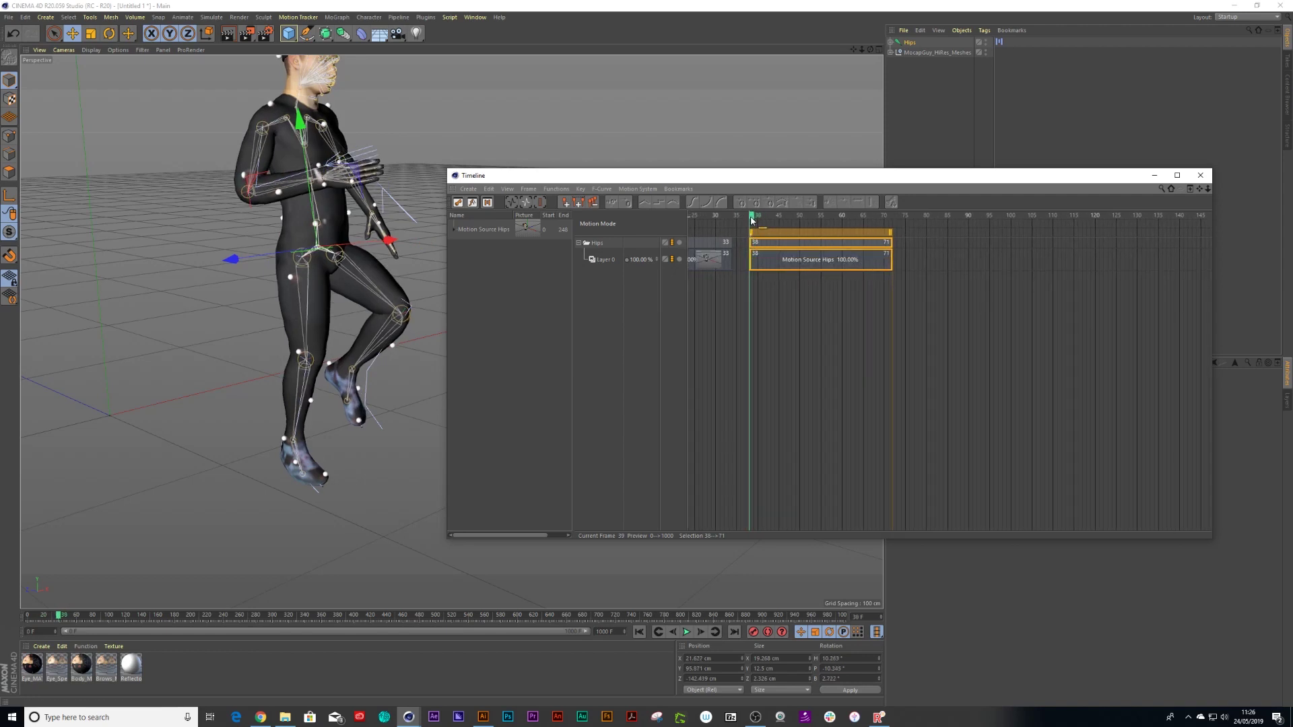
drag(751, 220, 763, 224)
right_click(771, 256)
click(794, 307)
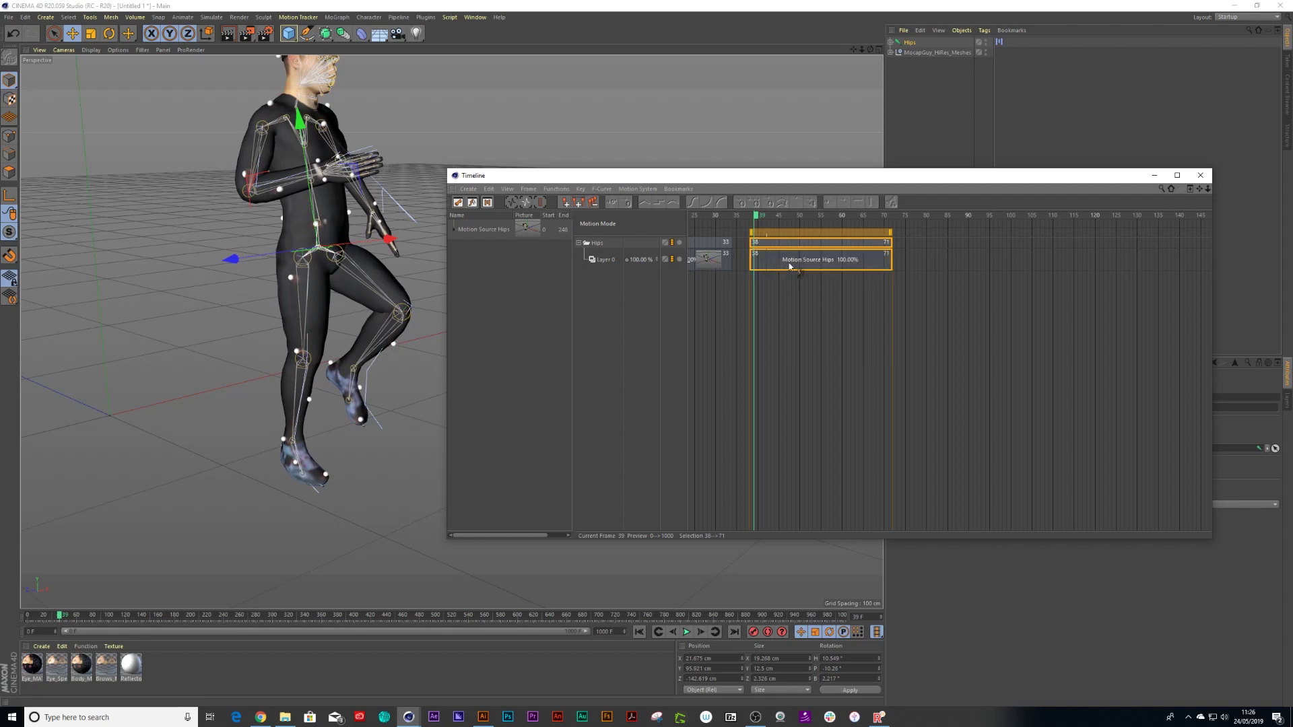
scroll(788, 260, up, 3)
scroll(758, 264, up, 3)
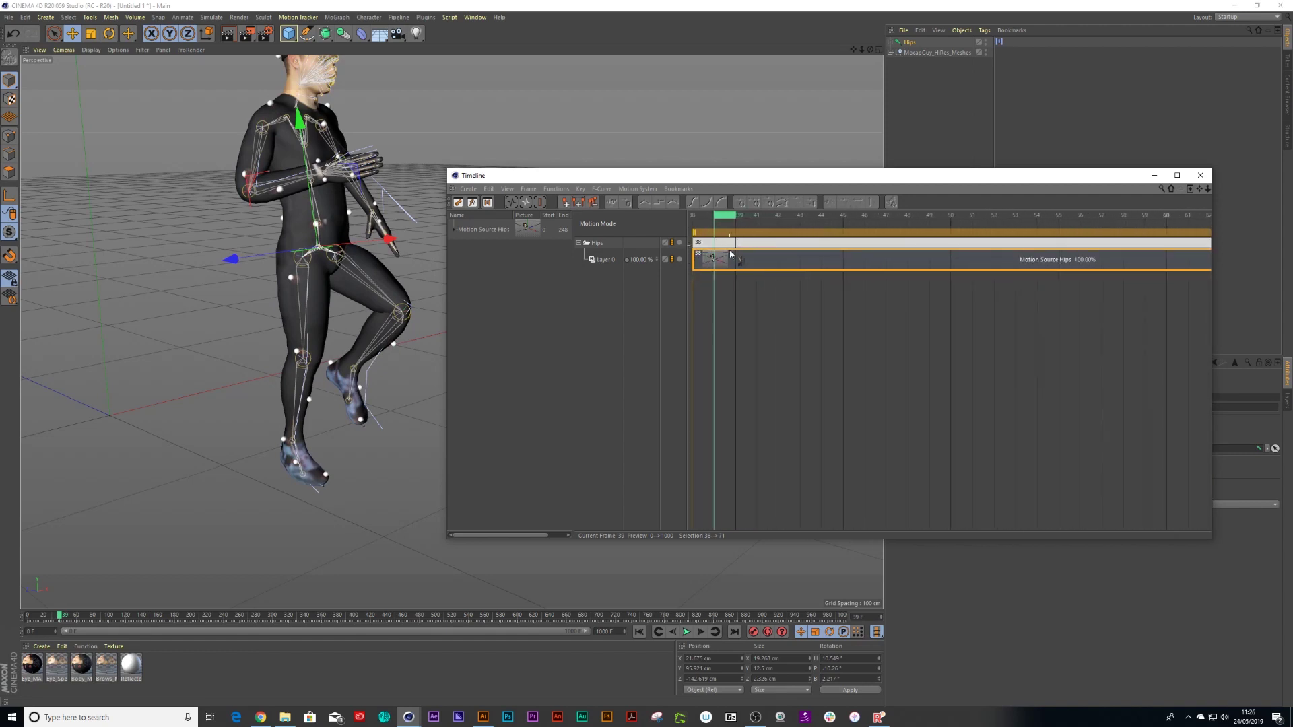
scroll(785, 268, up, 2)
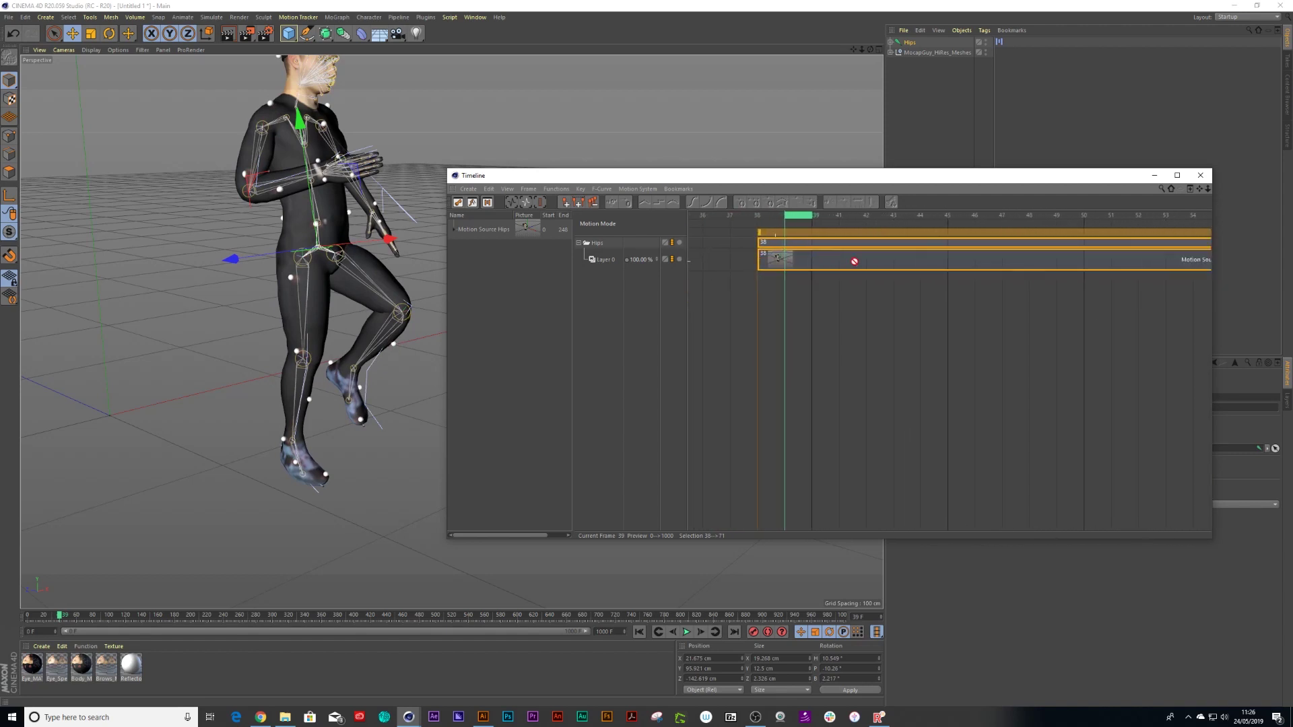
click(763, 221)
click(791, 217)
drag(776, 259, 778, 256)
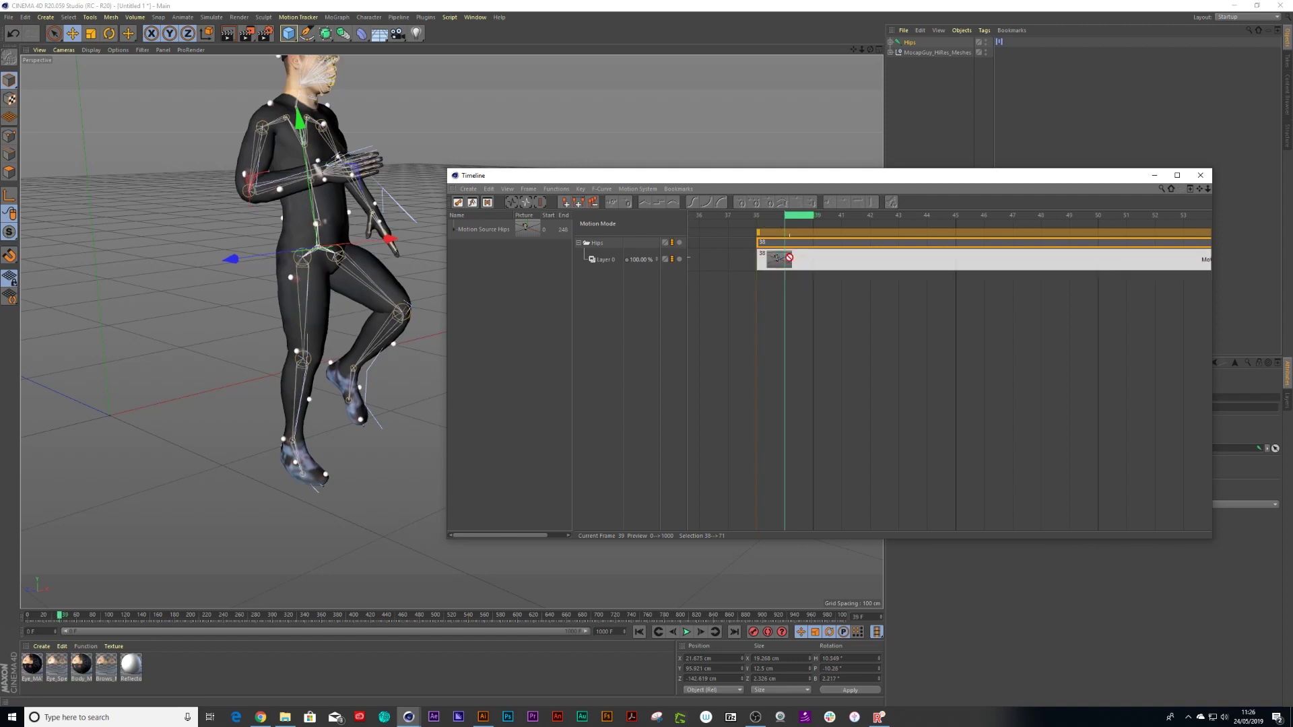
right_click(781, 257)
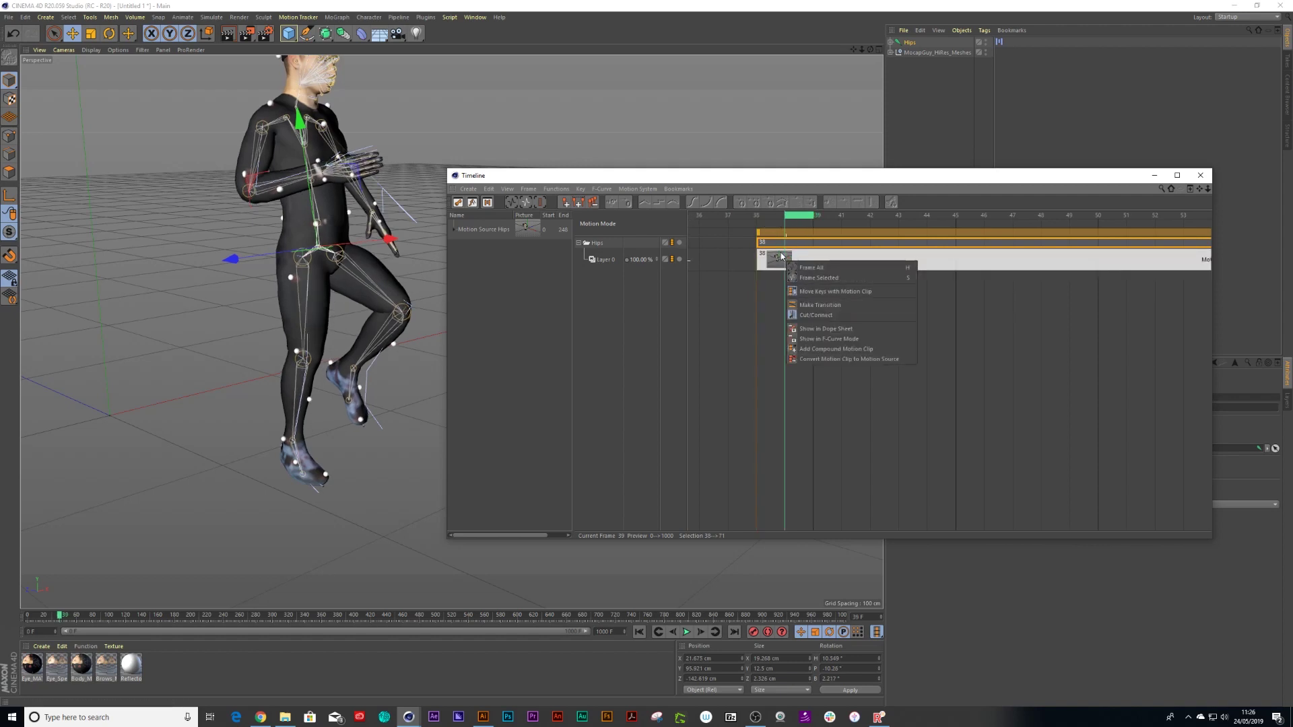
drag(781, 257, 792, 251)
click(815, 264)
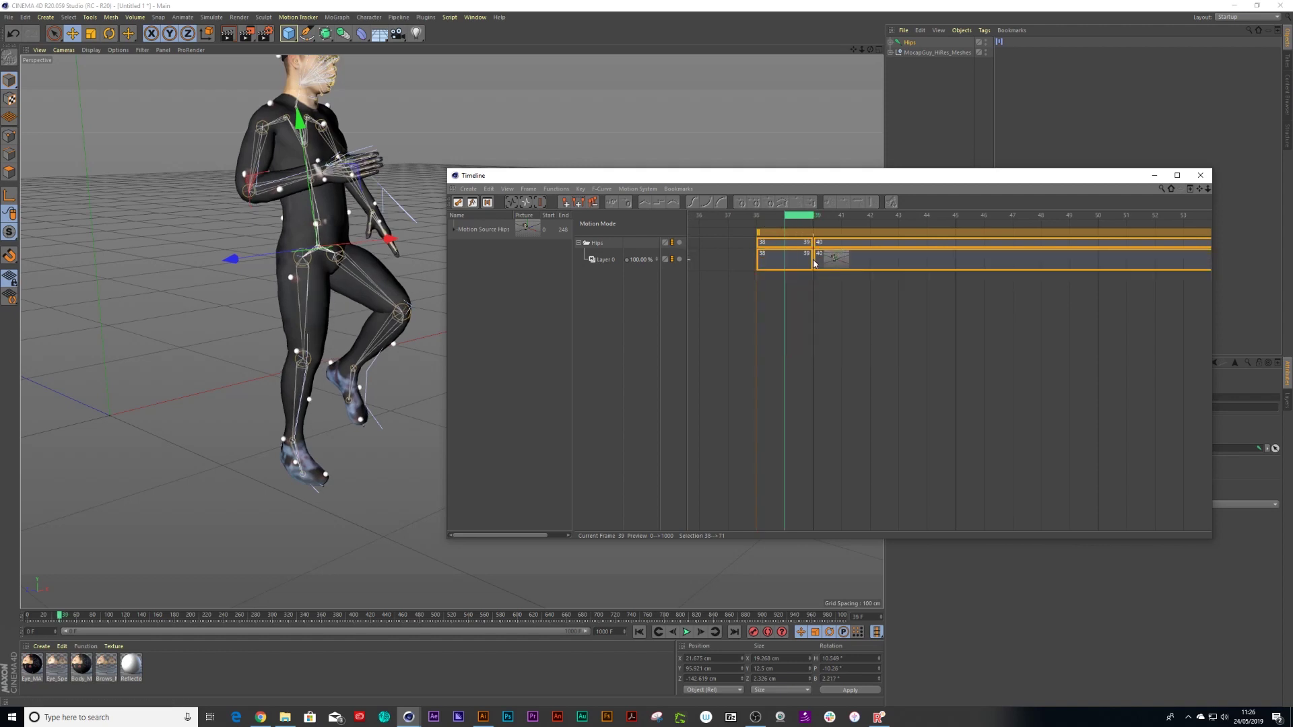
Turn off Cut/Connect and delete the part of the copied clip from frame 40 onward.
right_click(837, 260)
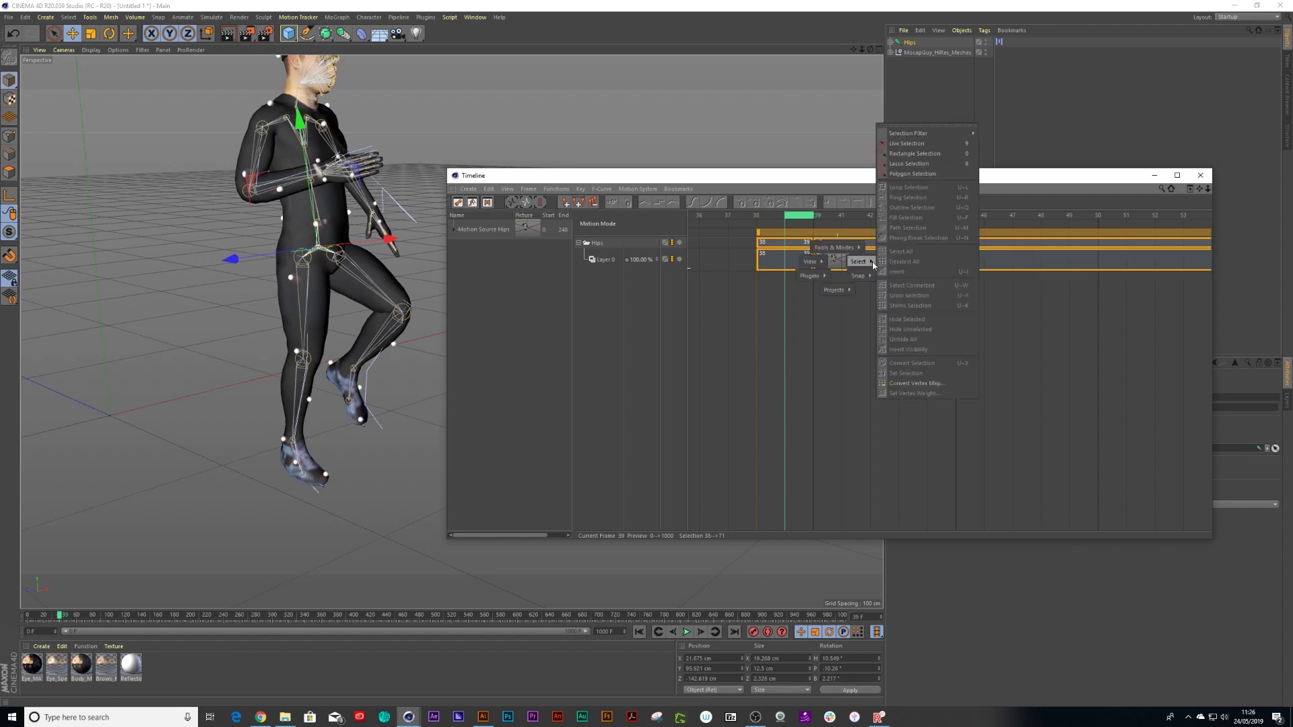
click(984, 261)
right_click(900, 264)
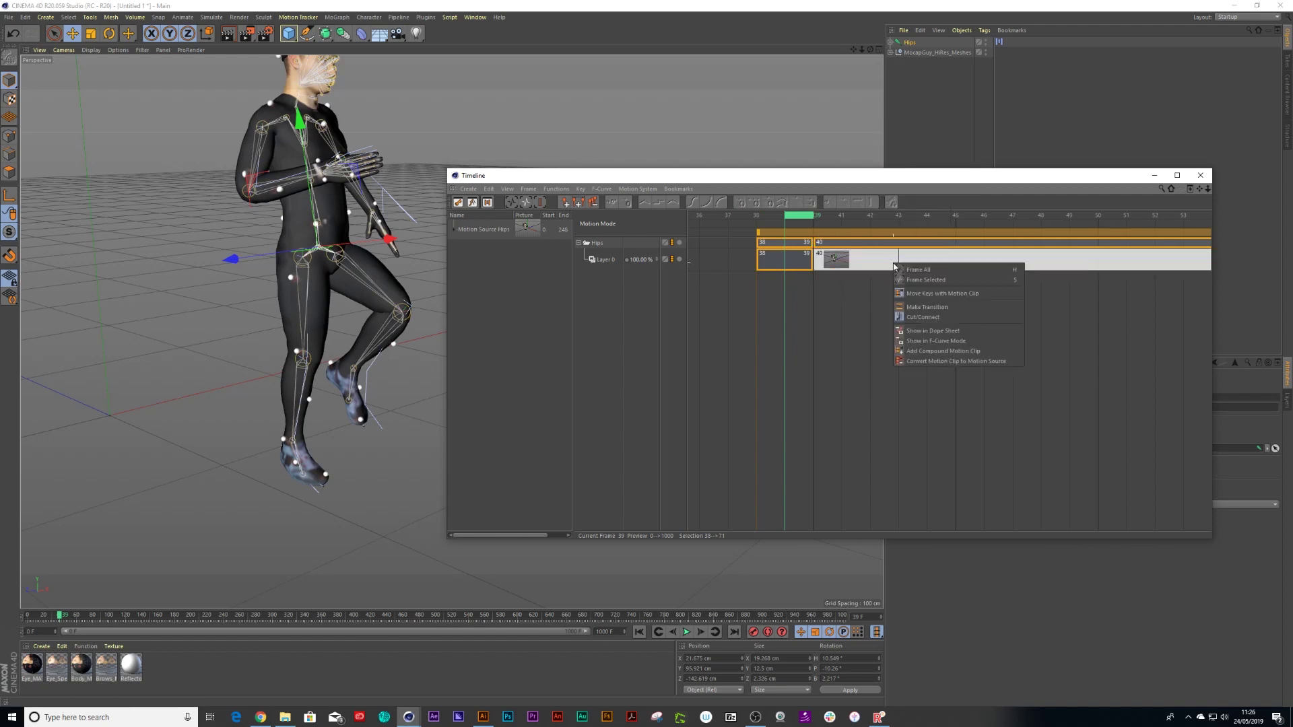
click(909, 319)
key(Delete)
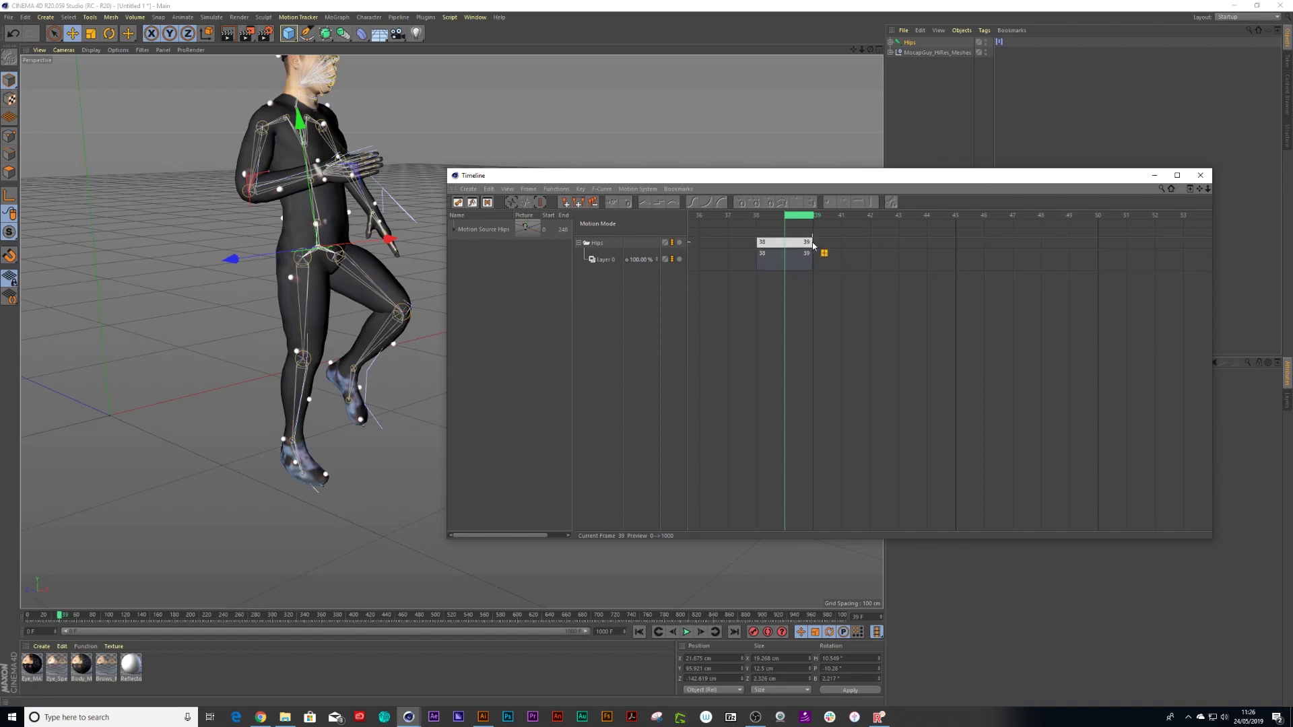
Extend the two-frame copied clip to end at frame 49, and move it against the first clip to start at frame 34.
click(812, 246)
drag(812, 246, 1081, 245)
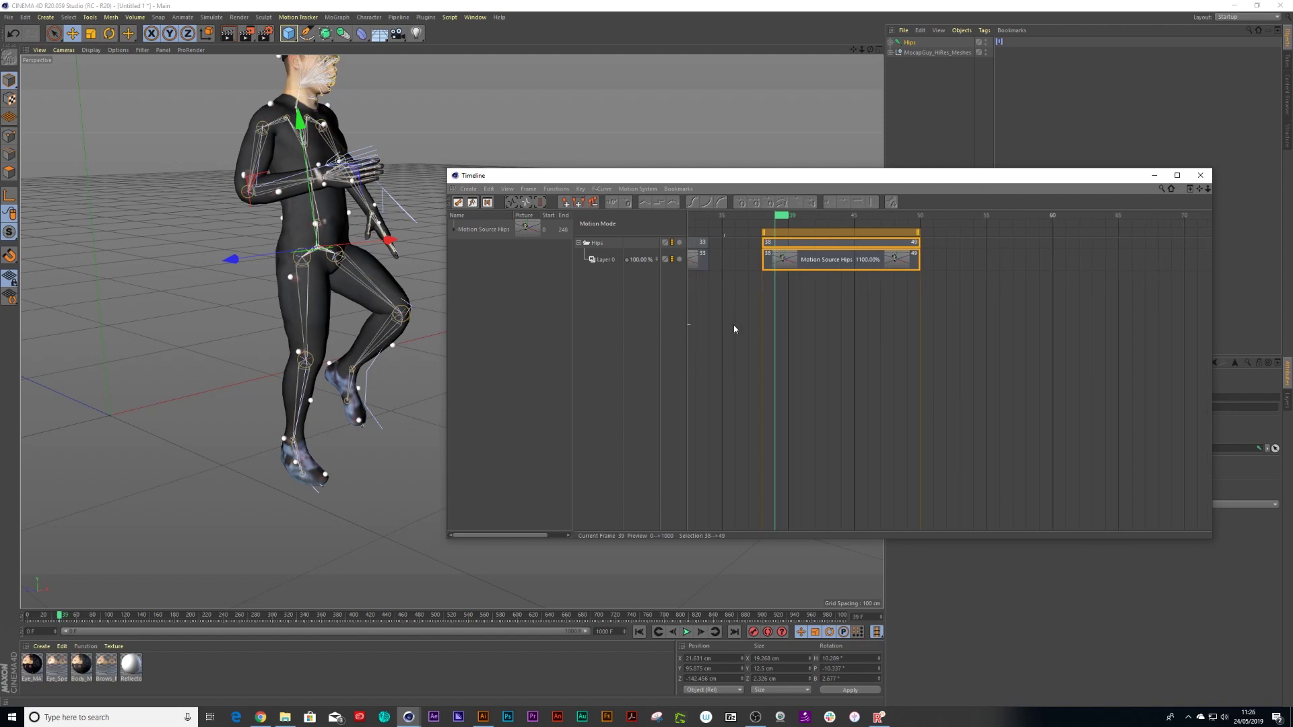
middle_drag(733, 327, 807, 292)
mouse_move(885, 240)
mouse_down()
mouse_move(831, 239)
mouse_move(799, 212)
mouse_move(917, 233)
mouse_move(827, 225)
mouse_move(875, 226)
mouse_up()
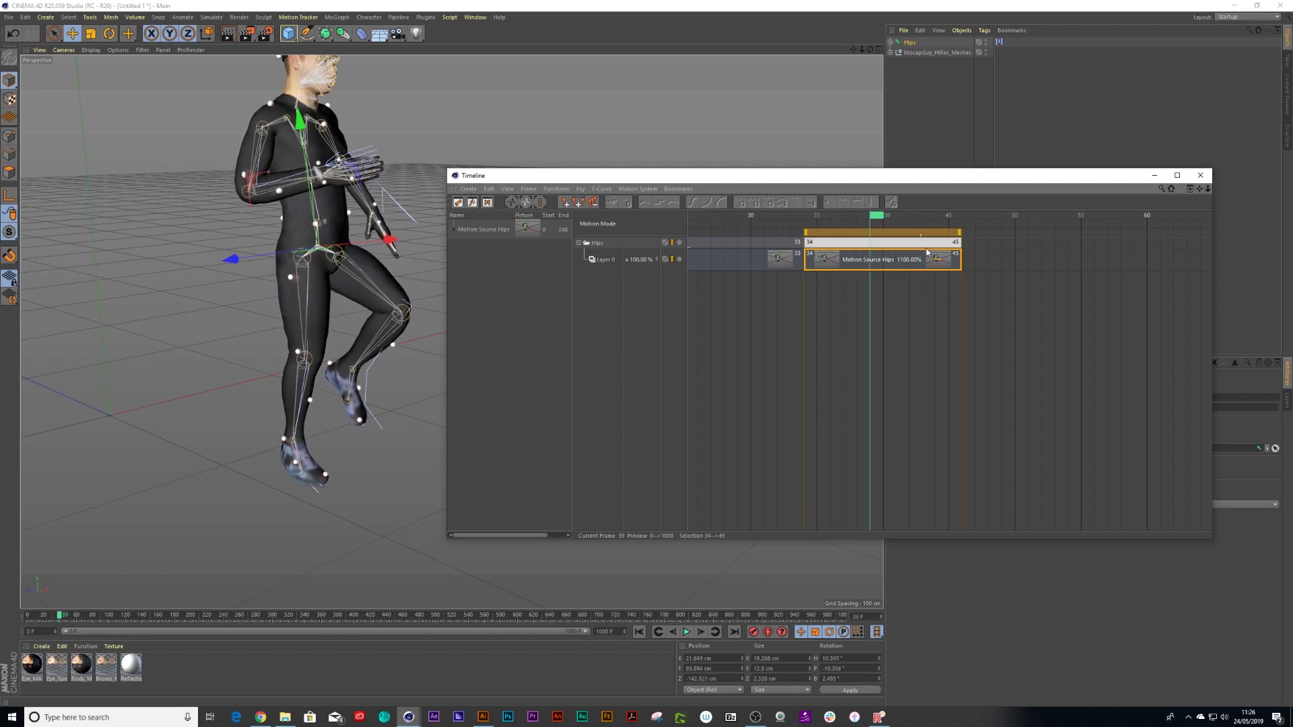
Extend the end of the second motion clip to frame 71.
drag(960, 234, 1208, 241)
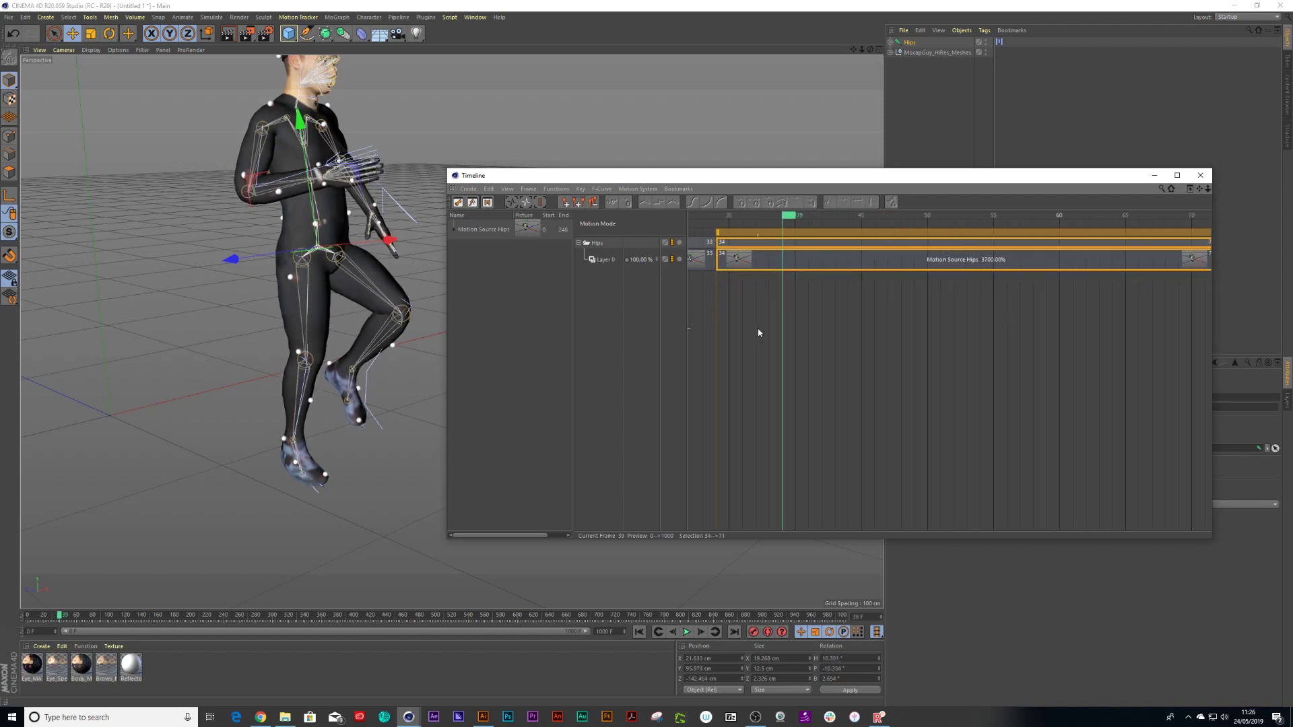
scroll(764, 317, down, 3)
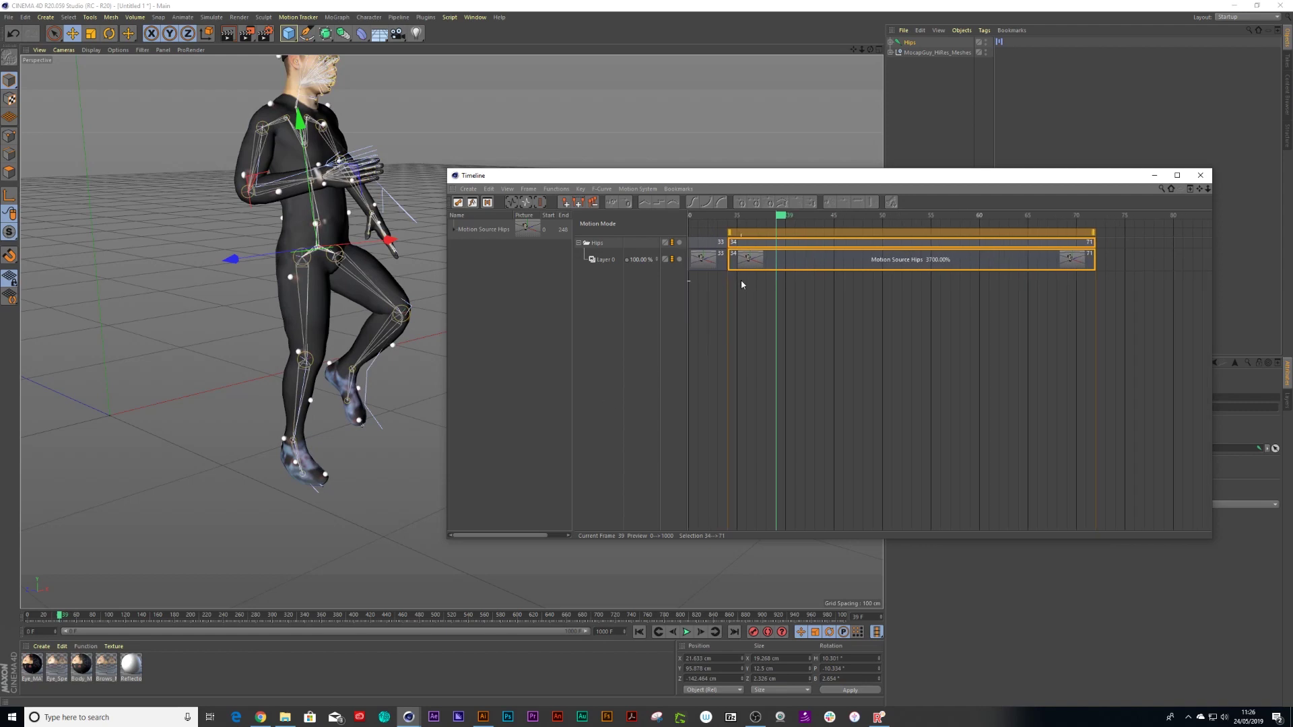
Move the second motion clip back along the layer to start at frame 21, overlapping the end of the first clip.
middle_drag(762, 306, 884, 278)
shift+click(896, 263)
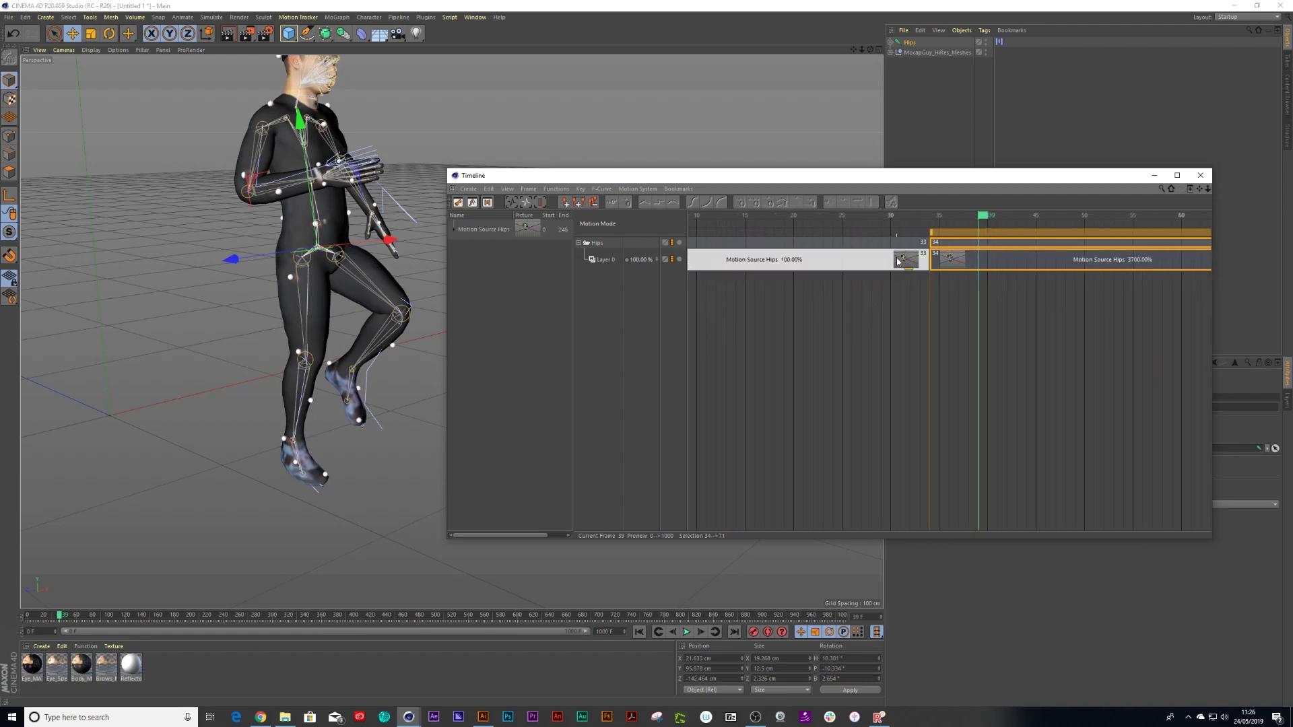
click(938, 242)
click(943, 259)
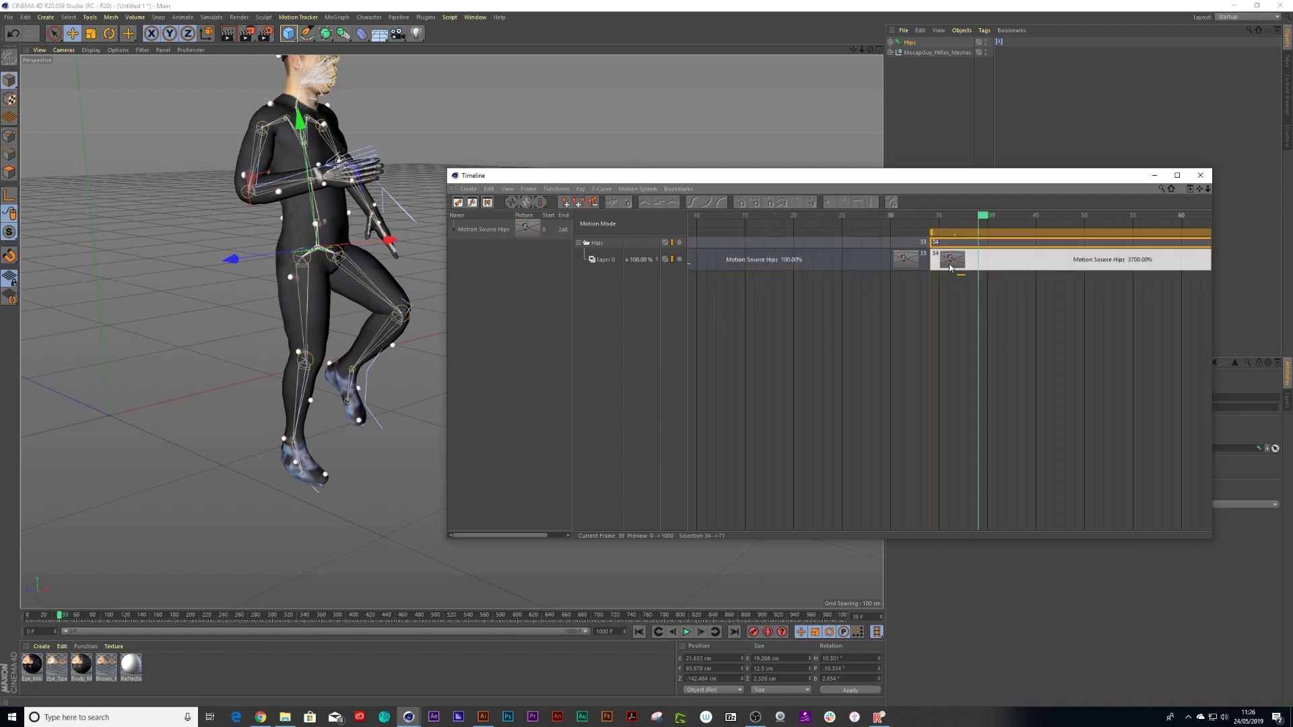
click(938, 243)
mouse_move(938, 242)
mouse_down()
mouse_move(824, 243)
mouse_move(817, 231)
mouse_move(939, 236)
mouse_up()
Select both motion clips and set their blending to Linear.
click(790, 263)
drag(830, 176, 463, 146)
click(971, 504)
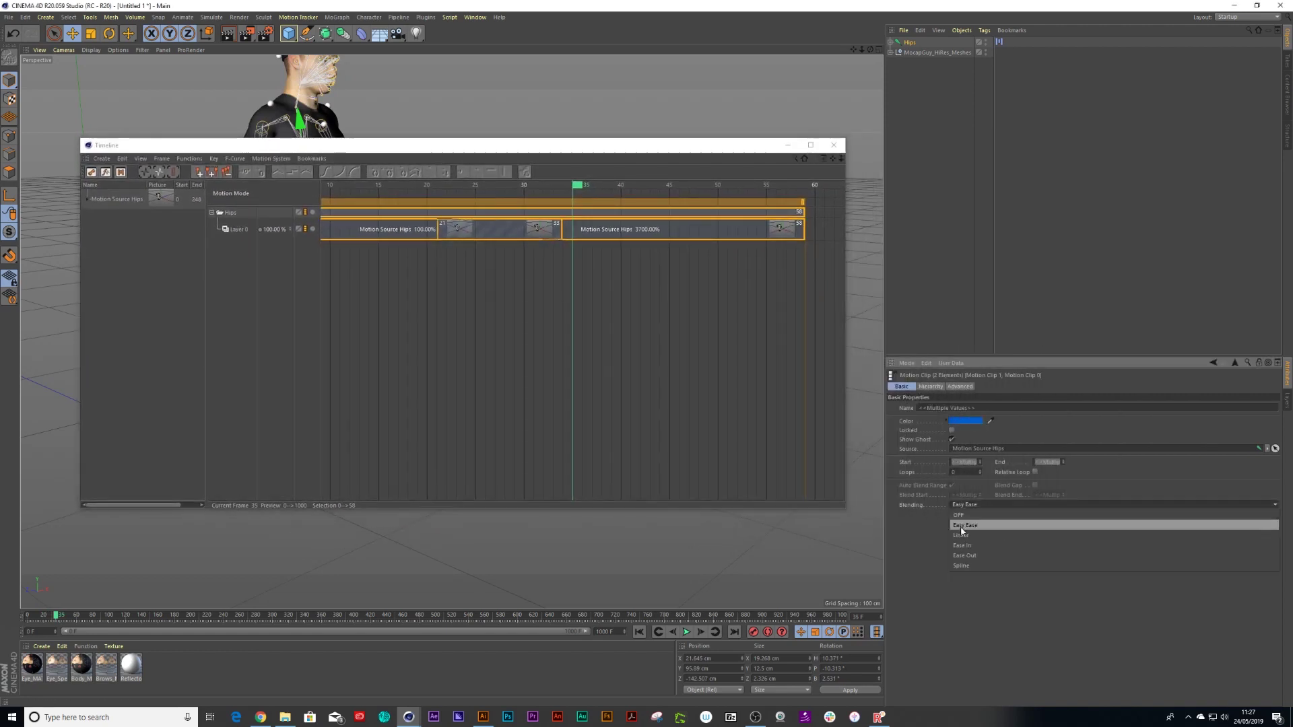
click(963, 536)
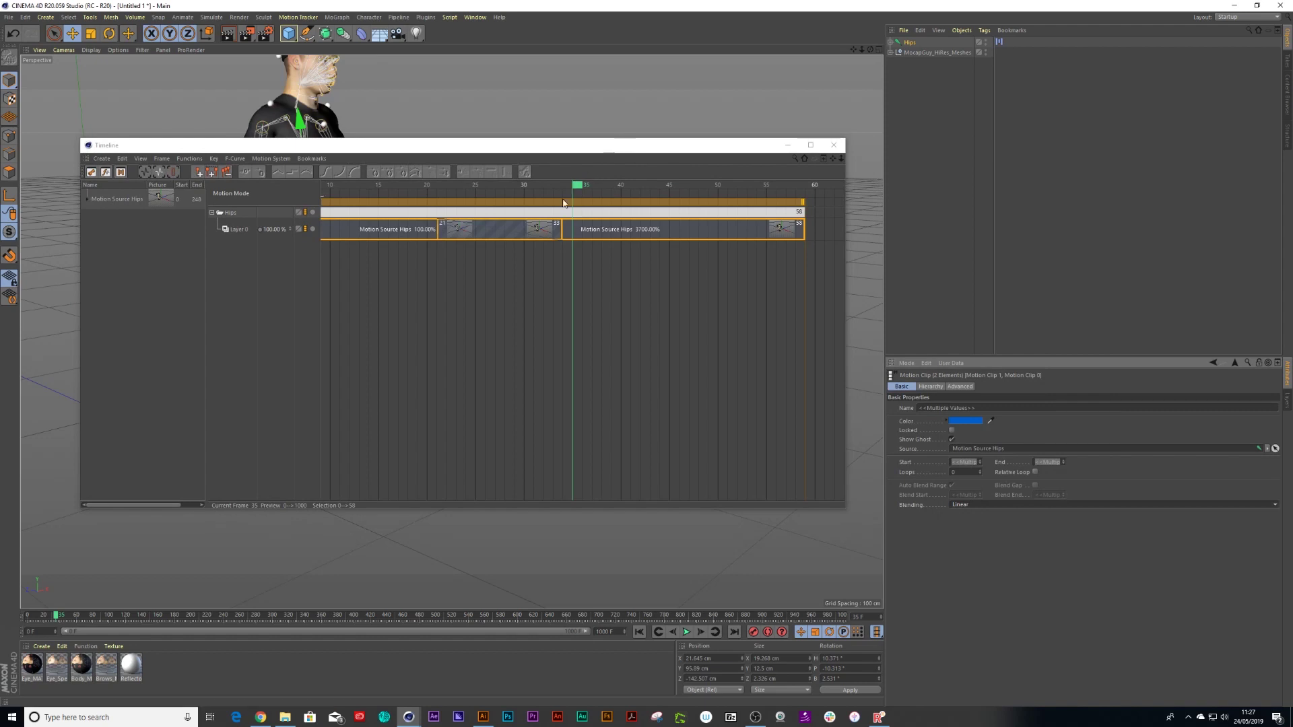
Scrub around the overlap of the two motion clips to check how the character's pose blends.
click(492, 229)
scroll(491, 229, up, 2)
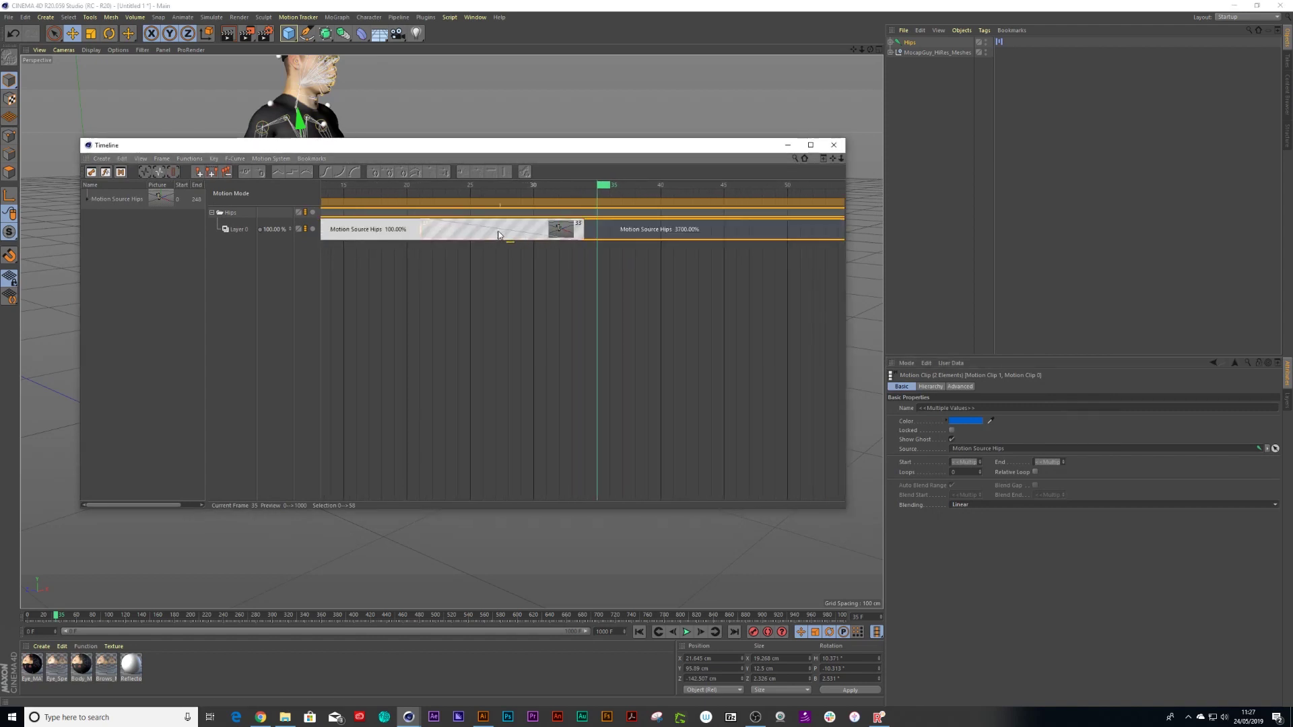
scroll(384, 296, down, 2)
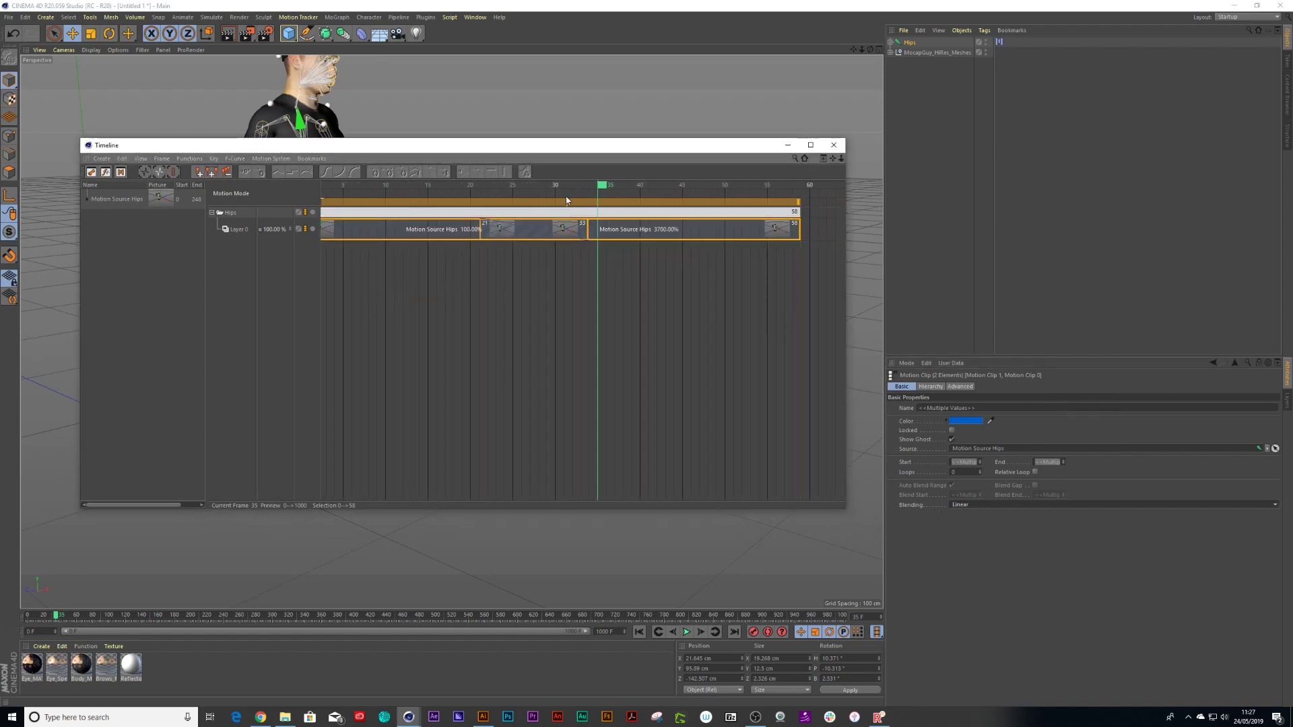
click(587, 189)
drag(587, 190, 606, 195)
drag(602, 149, 890, 167)
mouse_move(910, 212)
mouse_down()
mouse_move(938, 214)
mouse_move(814, 221)
mouse_move(913, 229)
mouse_up()
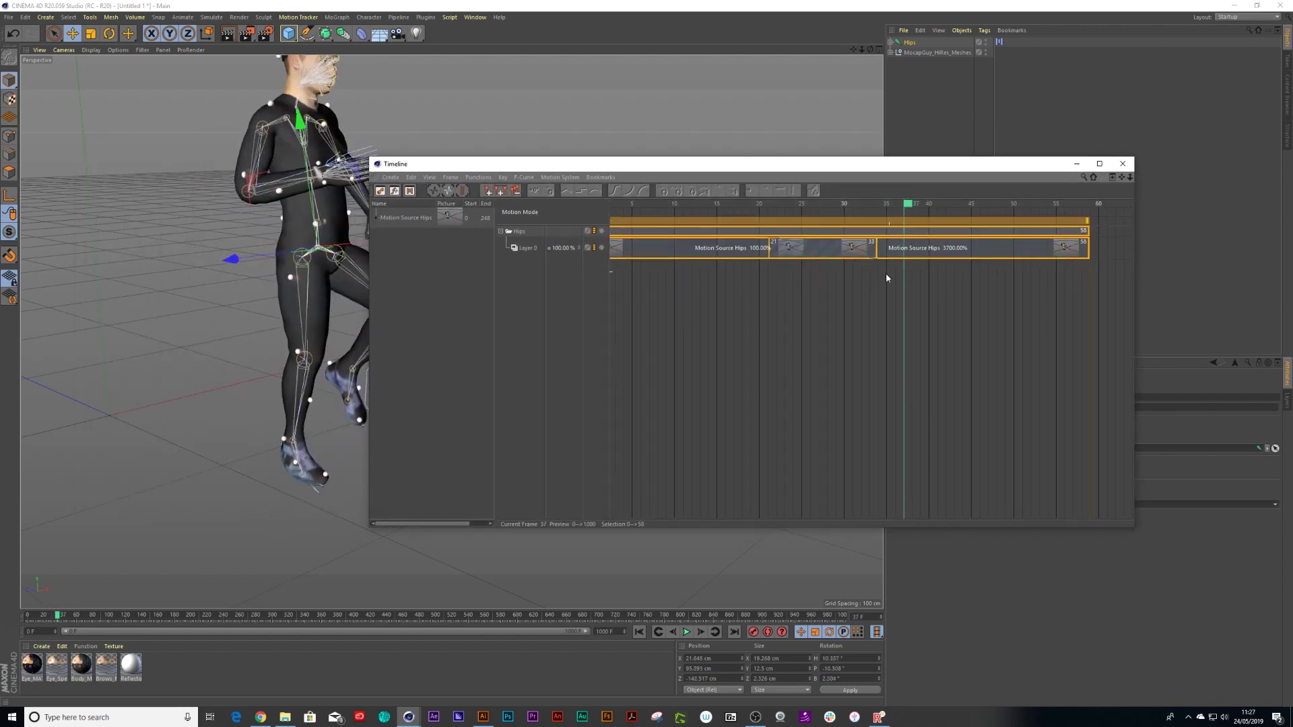
Convert the Hips motion layer with its blended clips to keyframe animation.
click(739, 252)
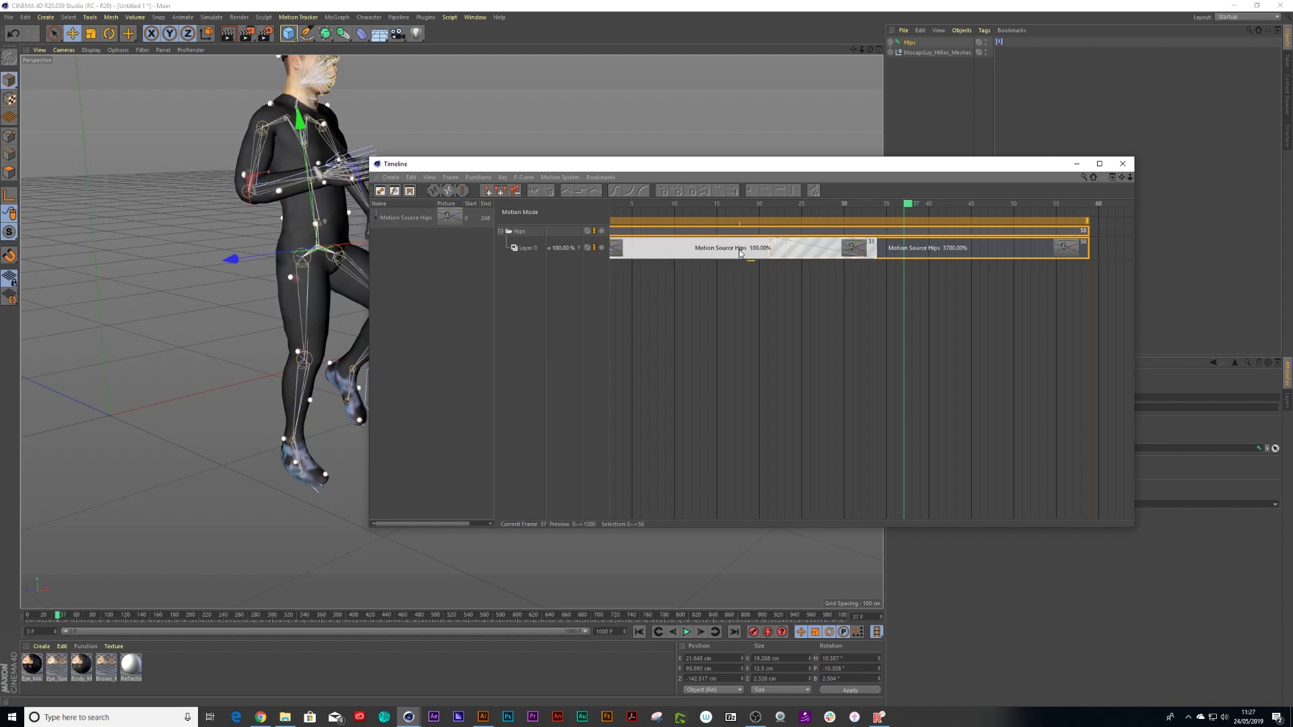
scroll(753, 250, down, 4)
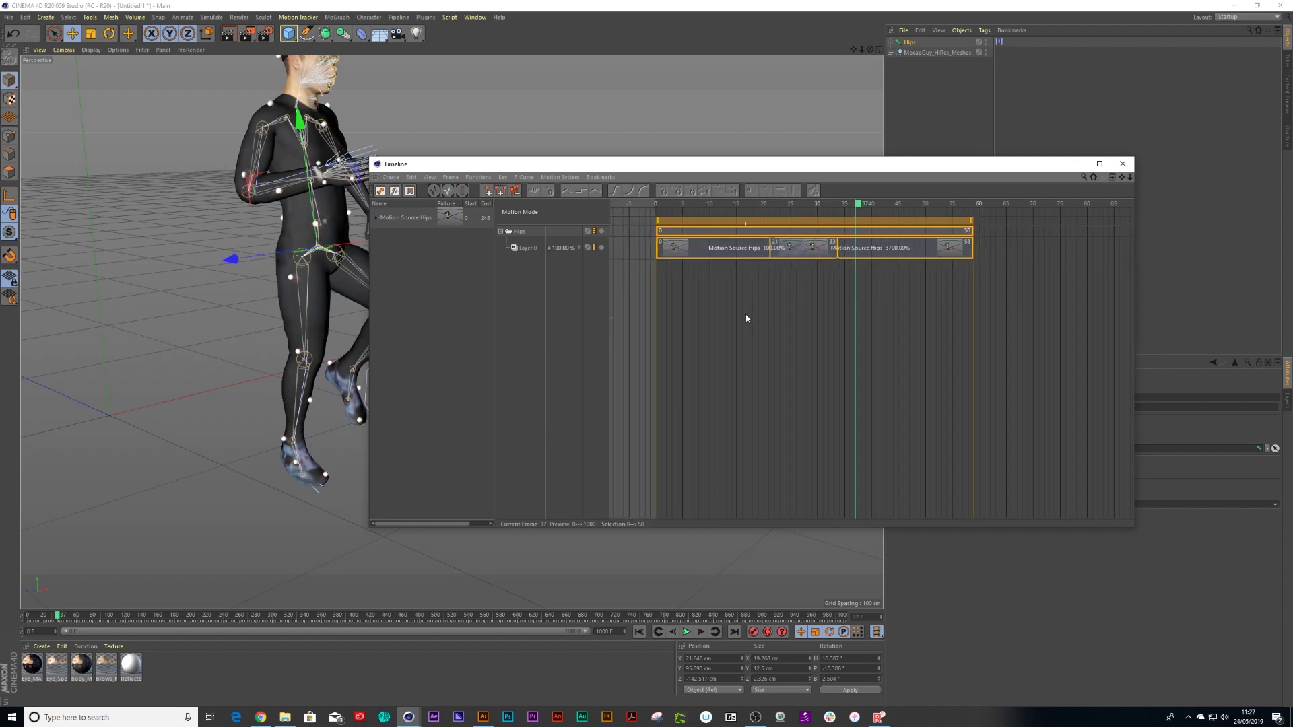
right_click(754, 251)
click(806, 288)
click(502, 177)
mouse_move(495, 178)
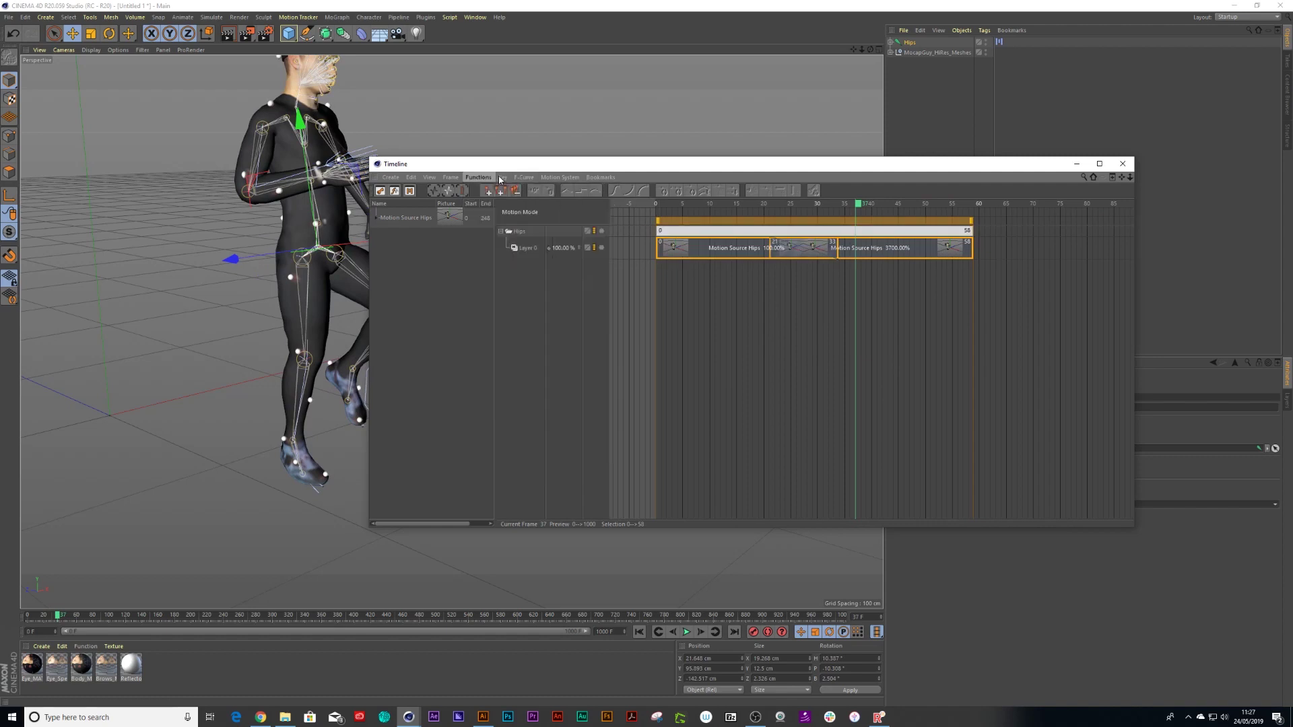
mouse_move(448, 179)
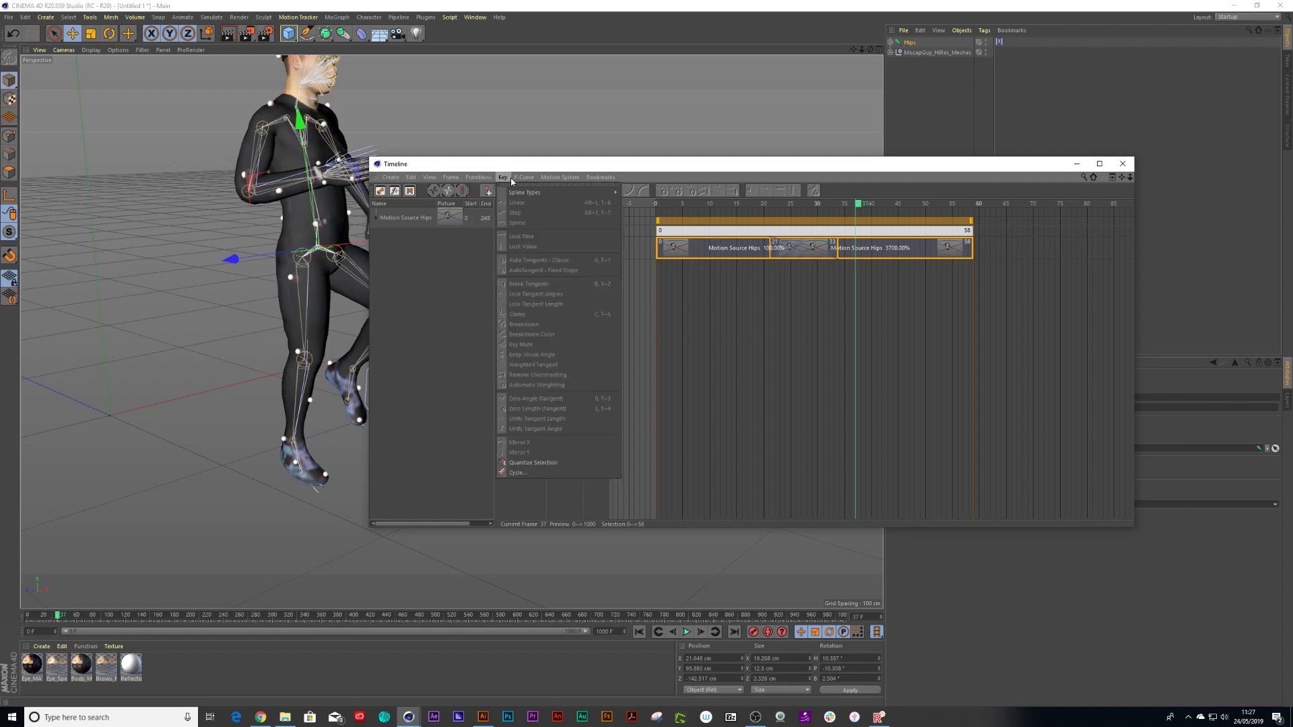
mouse_move(559, 179)
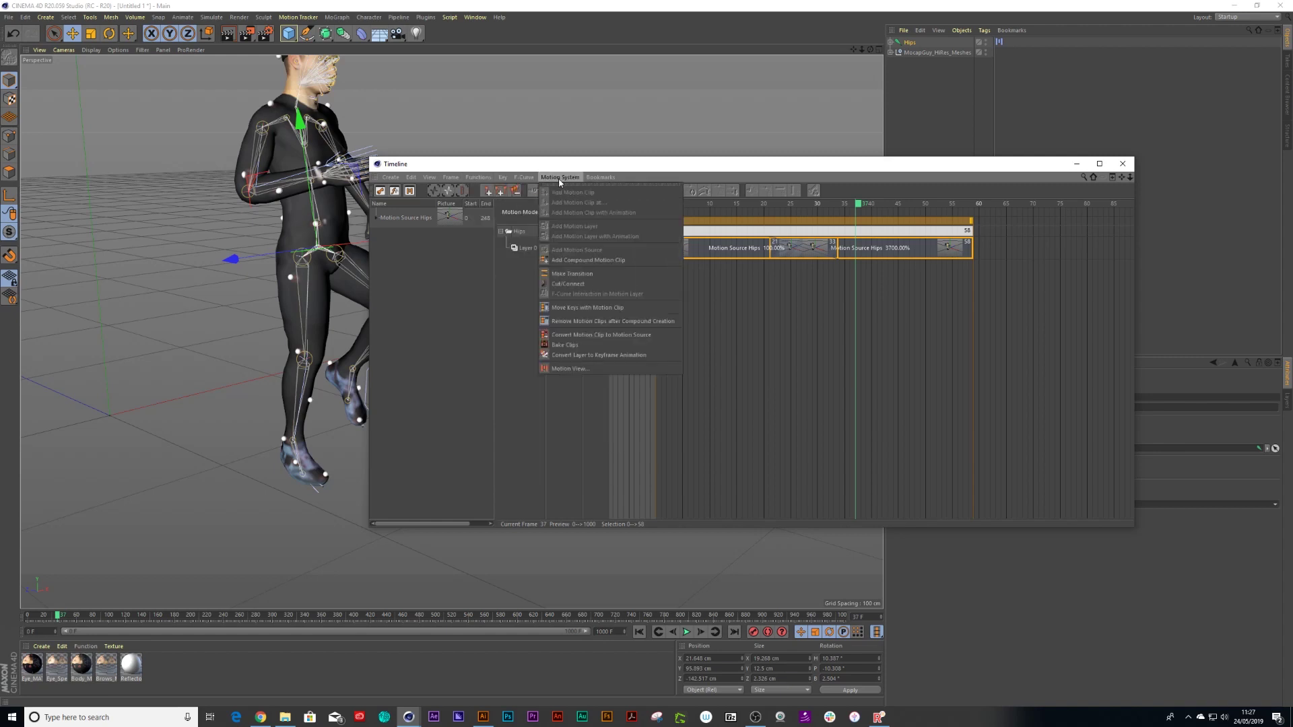
click(607, 355)
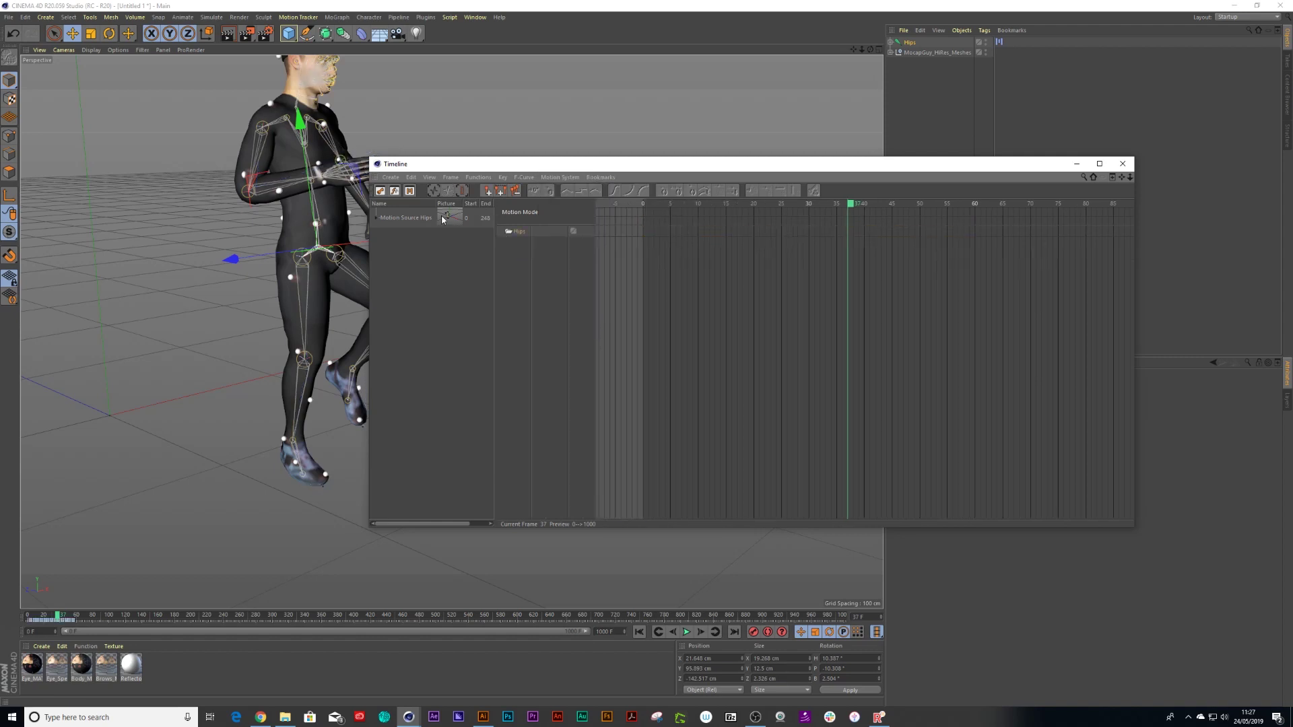
Delete the old Hips motion source, and scrub the keyframed march with the timeline closed.
key(Delete)
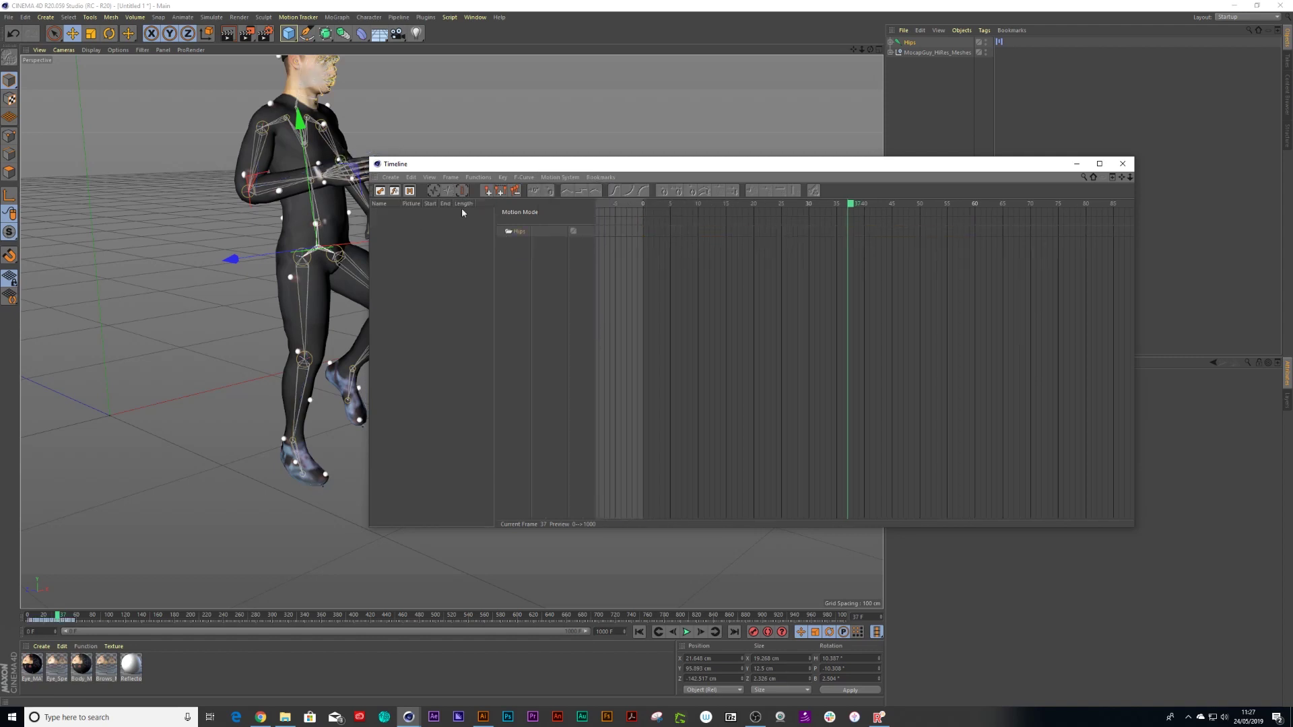
click(1122, 164)
click(894, 101)
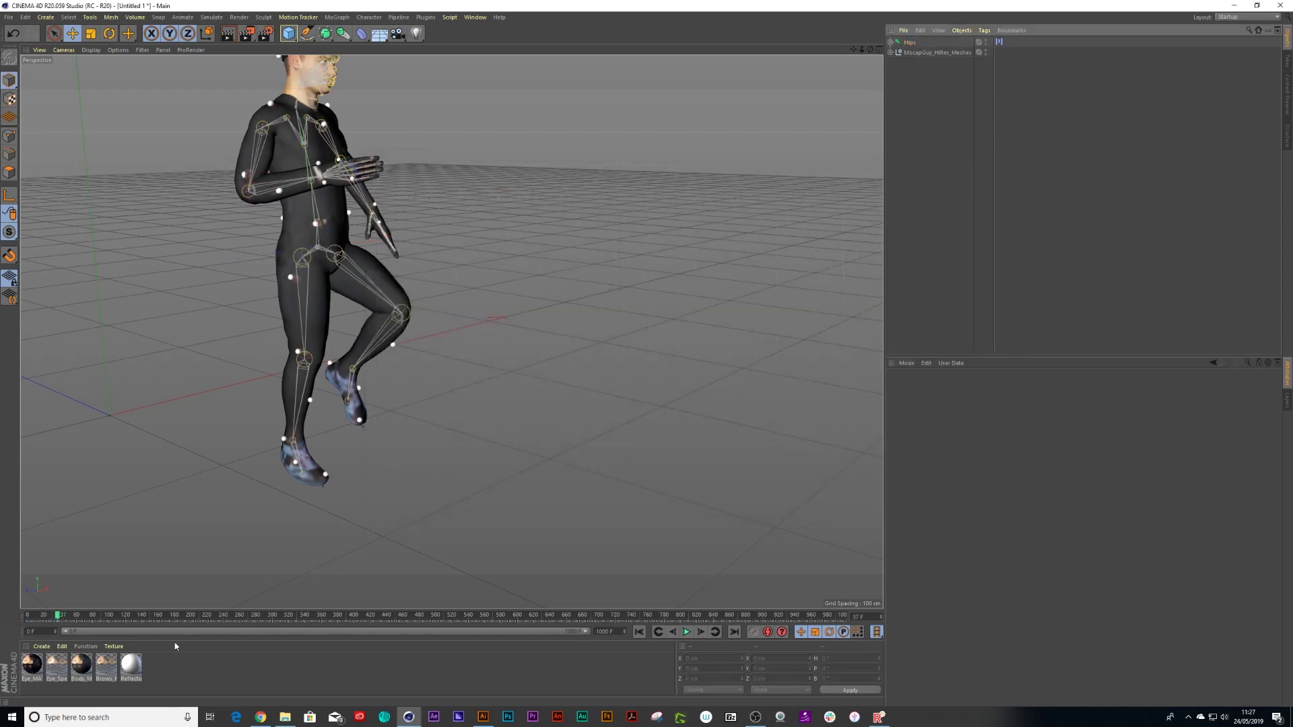
click(130, 616)
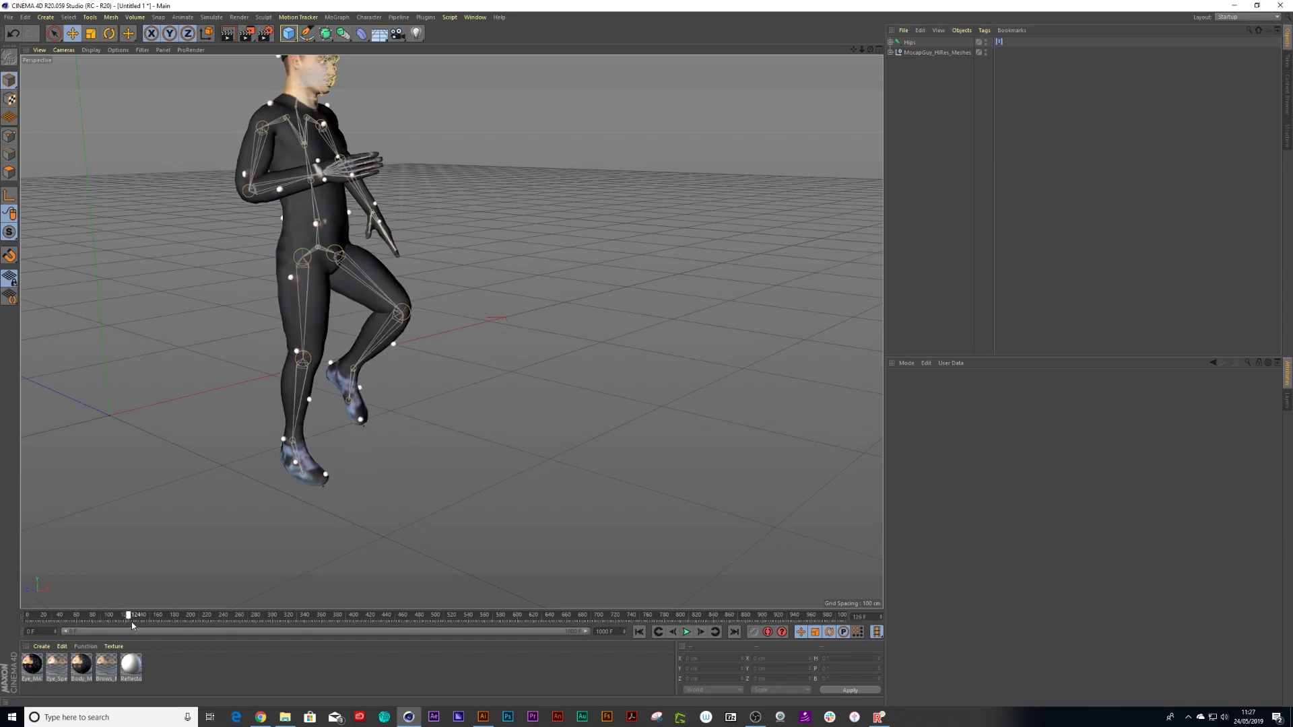
drag(132, 624, 62, 622)
Add a motion clip to the Hips joint with the source name "march loop", covering frames 0 to 58.
click(907, 43)
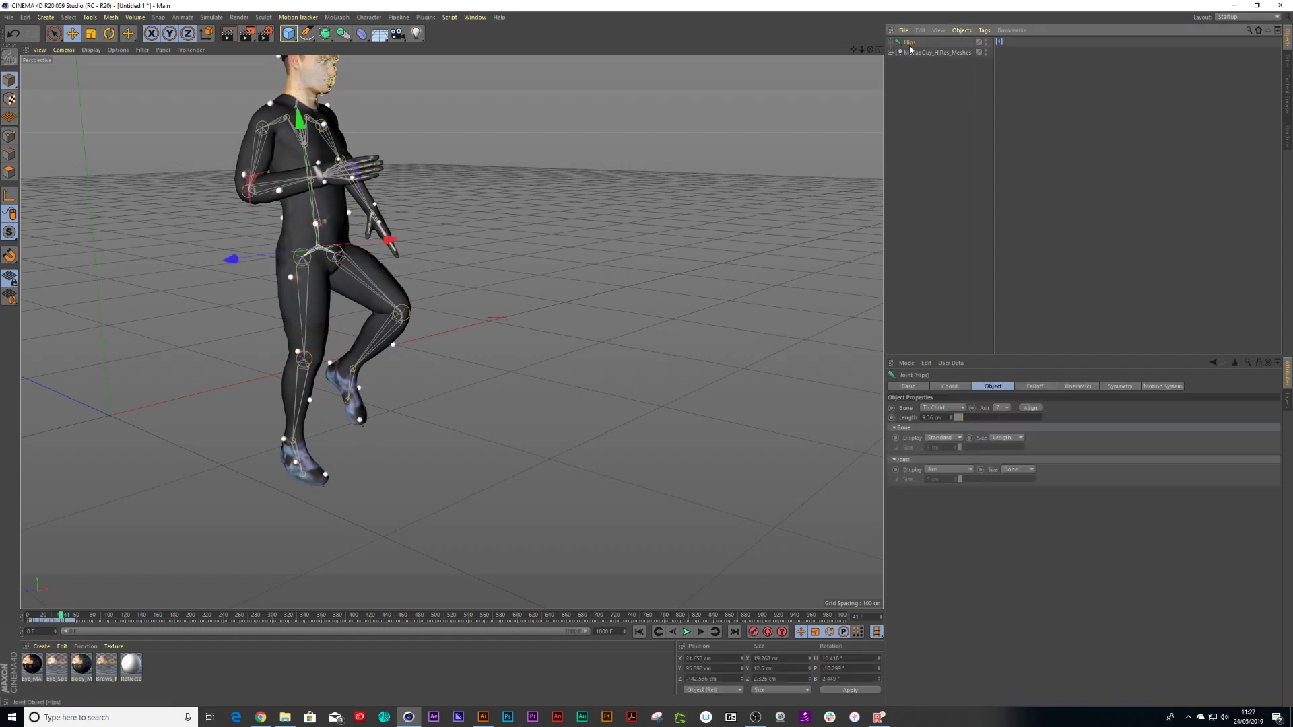
click(184, 16)
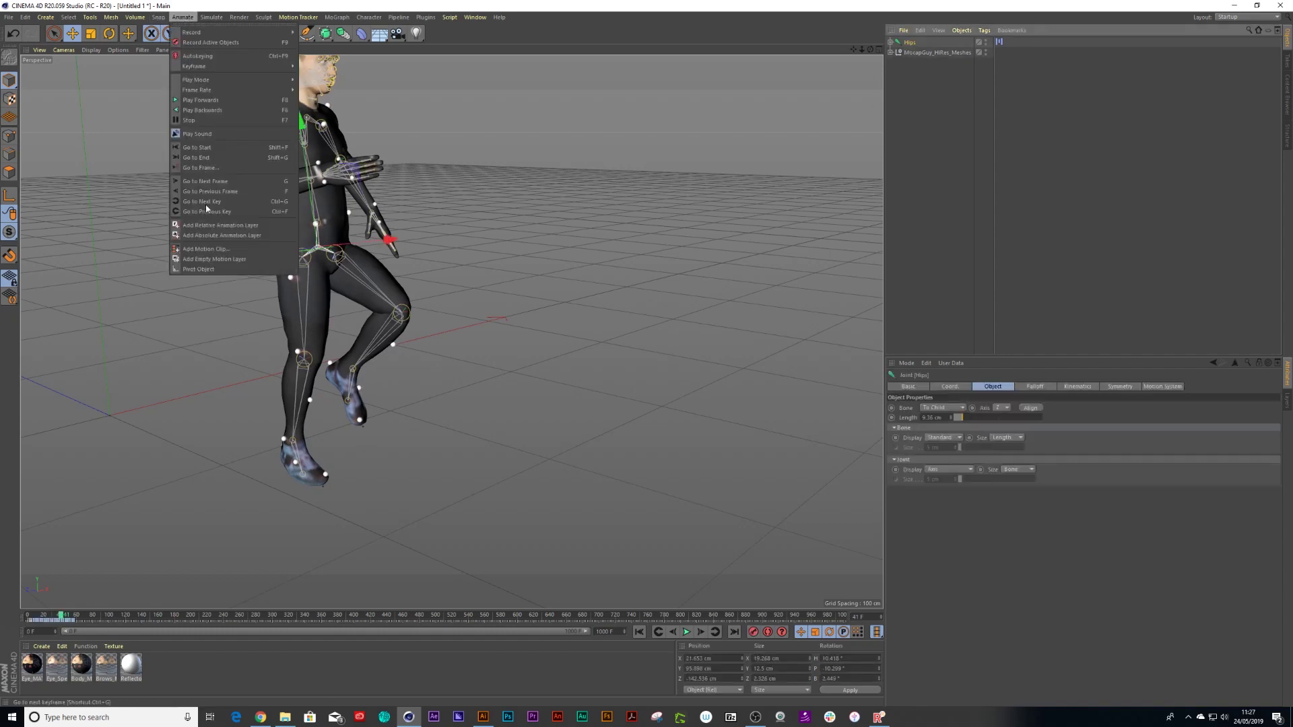
click(205, 248)
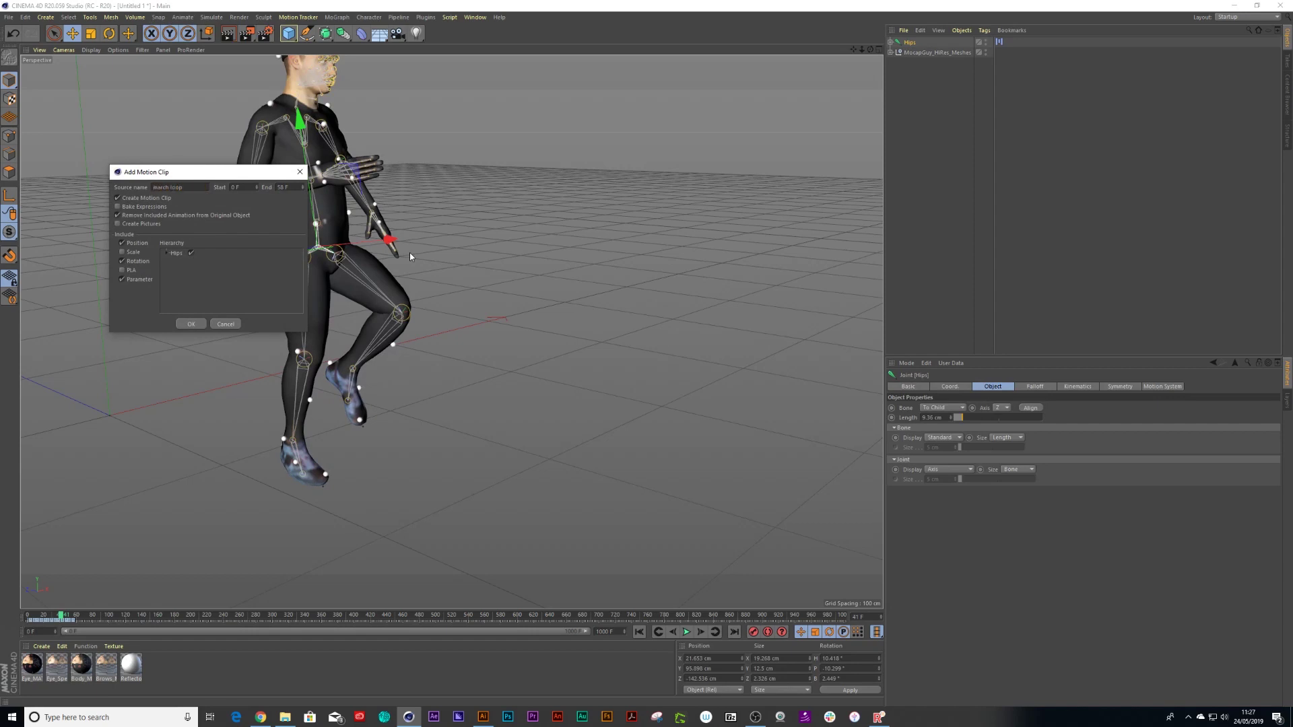
key(Return)
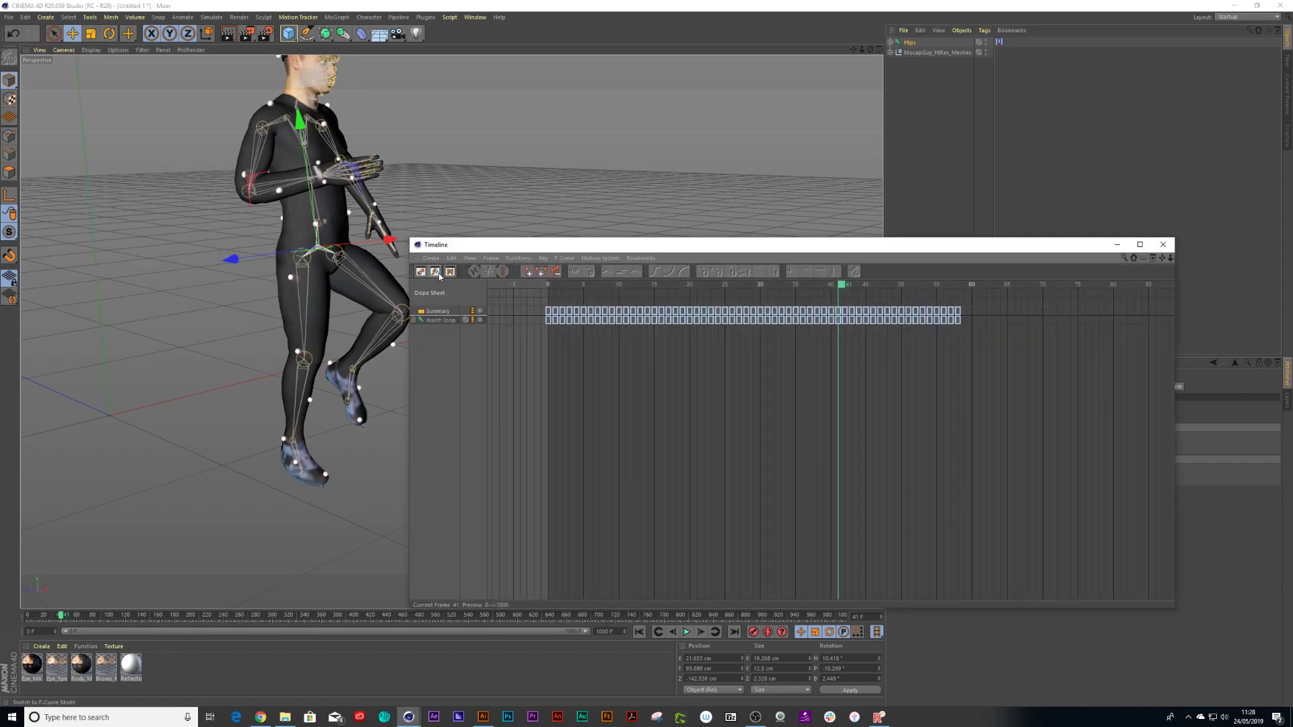
Show the timeline in motion mode and cut the march loop clip at frame 32.
click(450, 271)
click(687, 294)
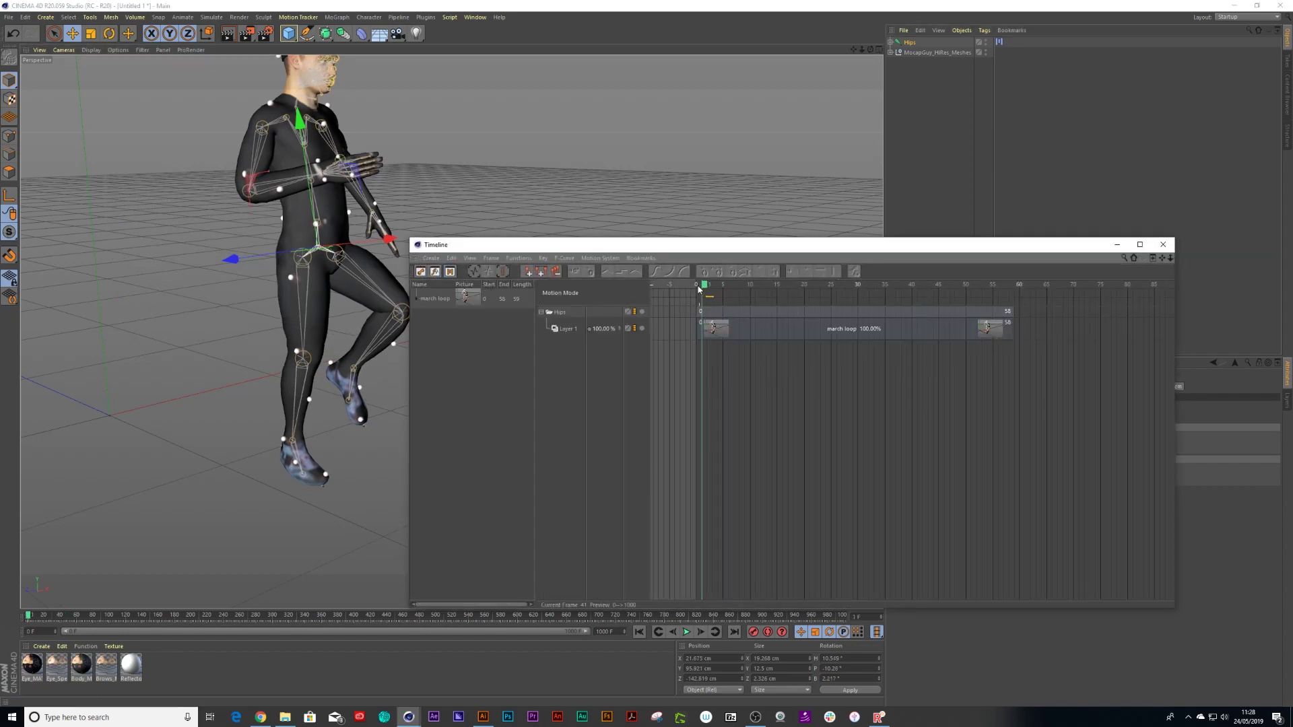
drag(680, 304, 870, 336)
click(870, 336)
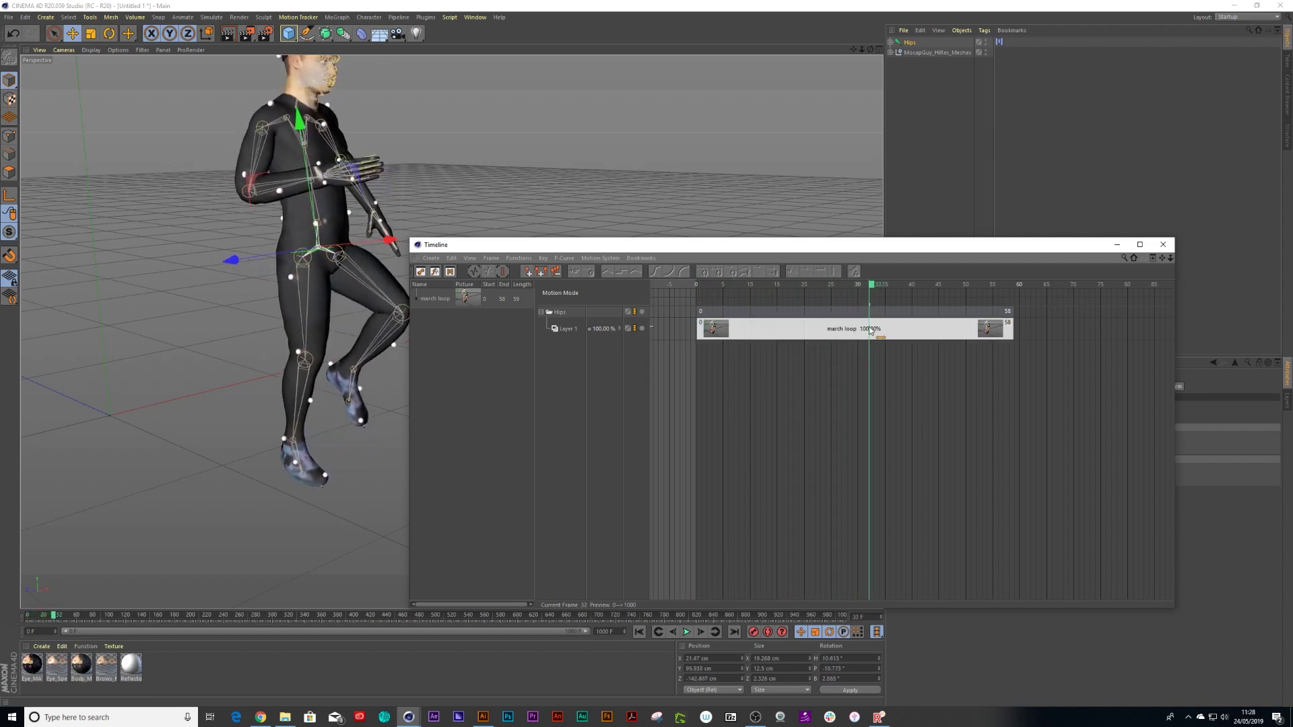
right_click(871, 333)
click(895, 381)
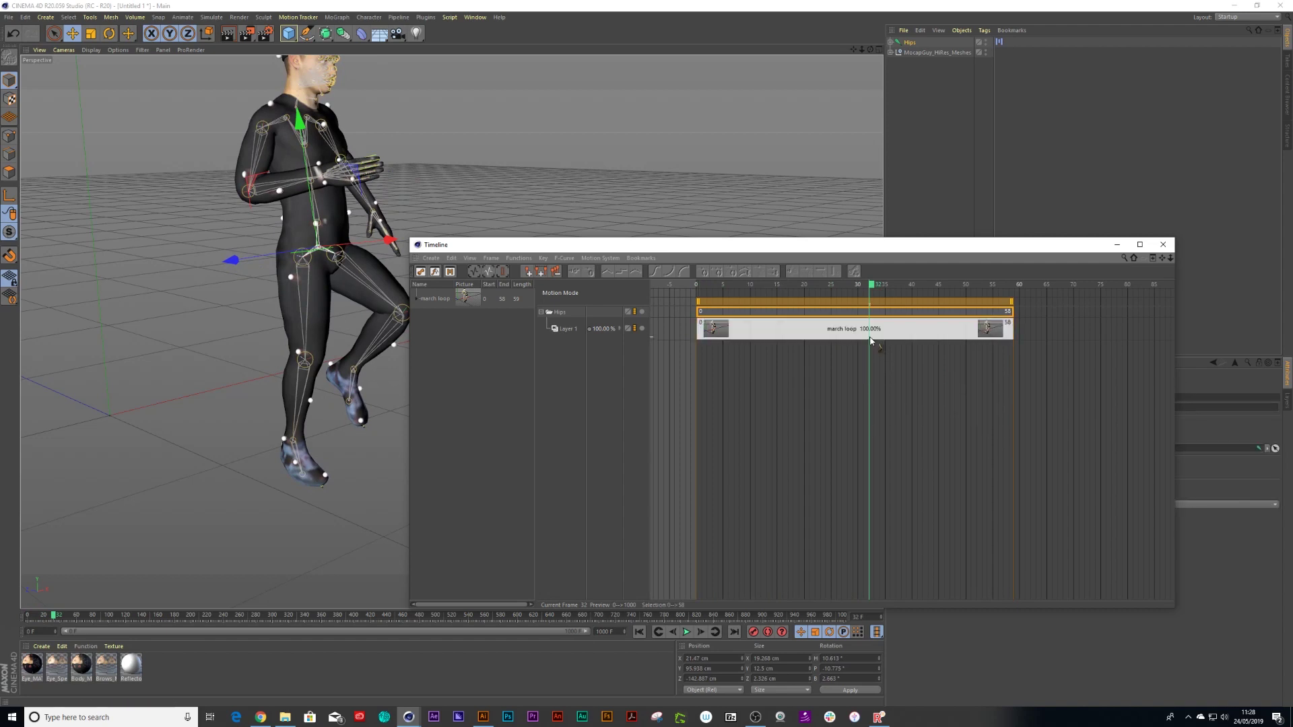
Turn off Cut/Connect and delete the part of the march loop clip from frame 32 onward.
right_click(886, 340)
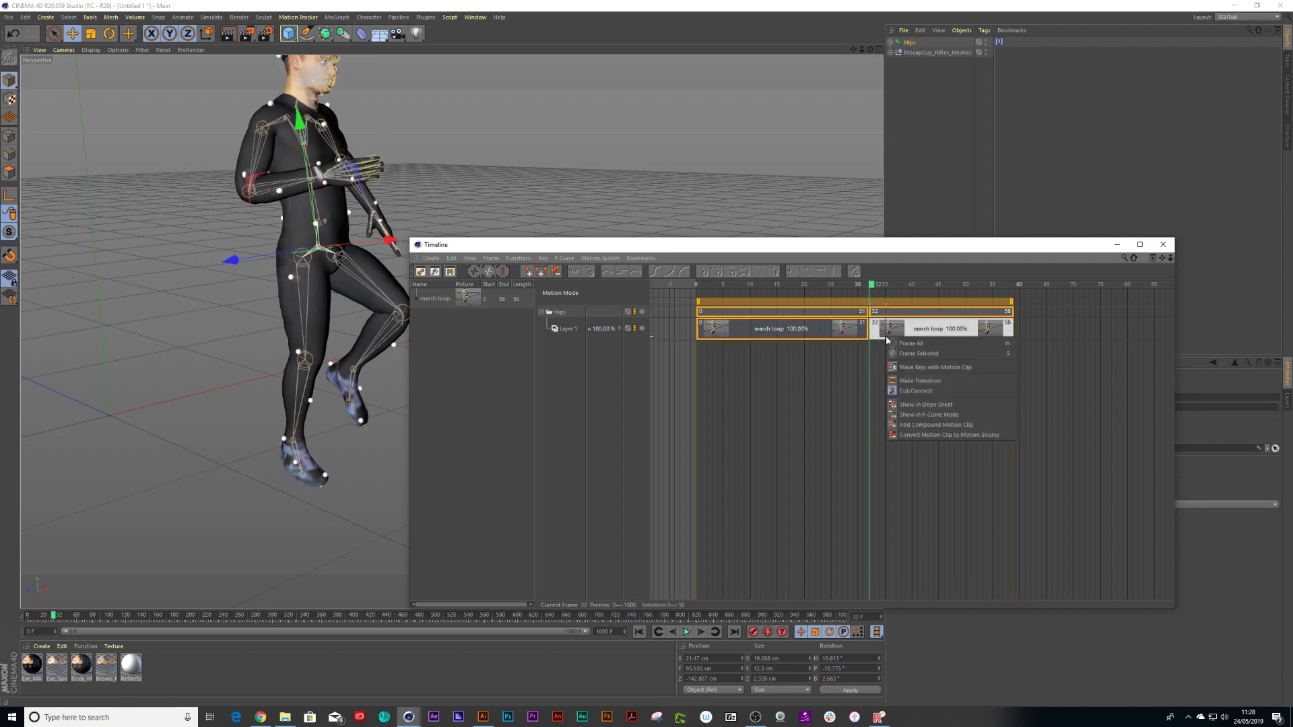
click(899, 381)
click(903, 339)
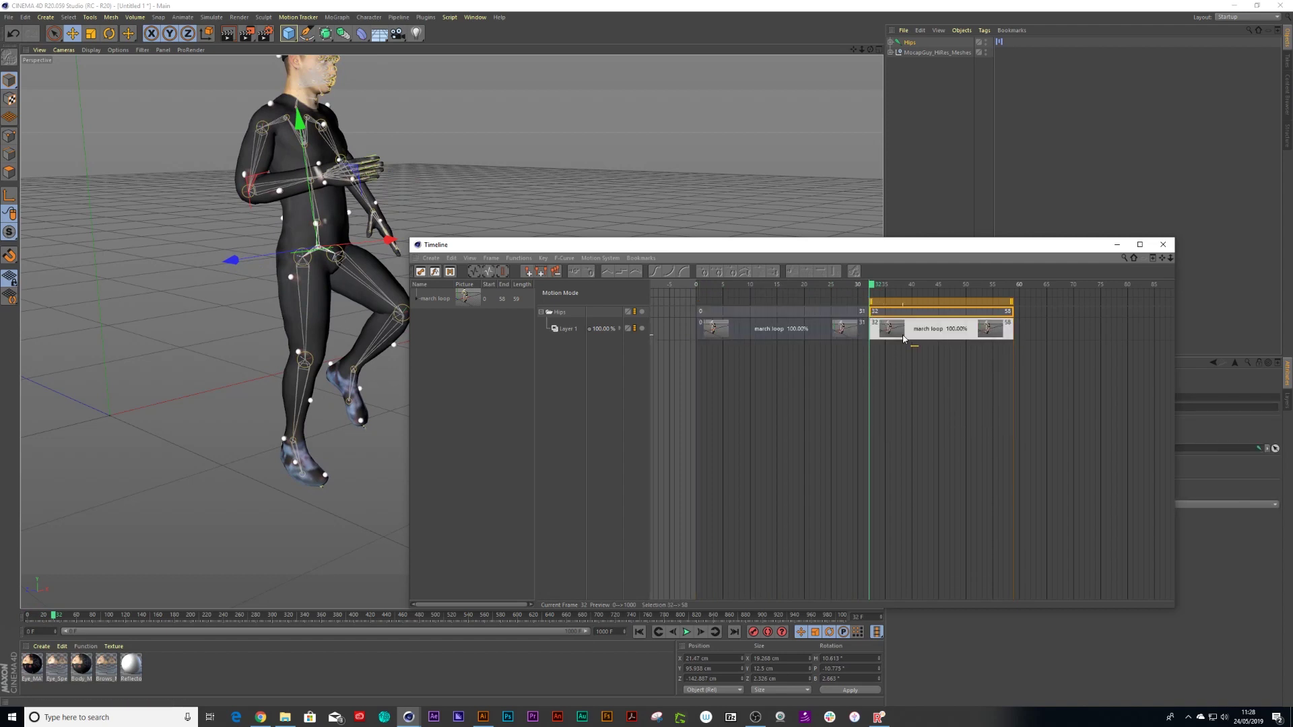
key(Delete)
Move the current time to frame 31, and set the remaining march loop clip to 100 loops.
drag(835, 293, 866, 308)
click(865, 308)
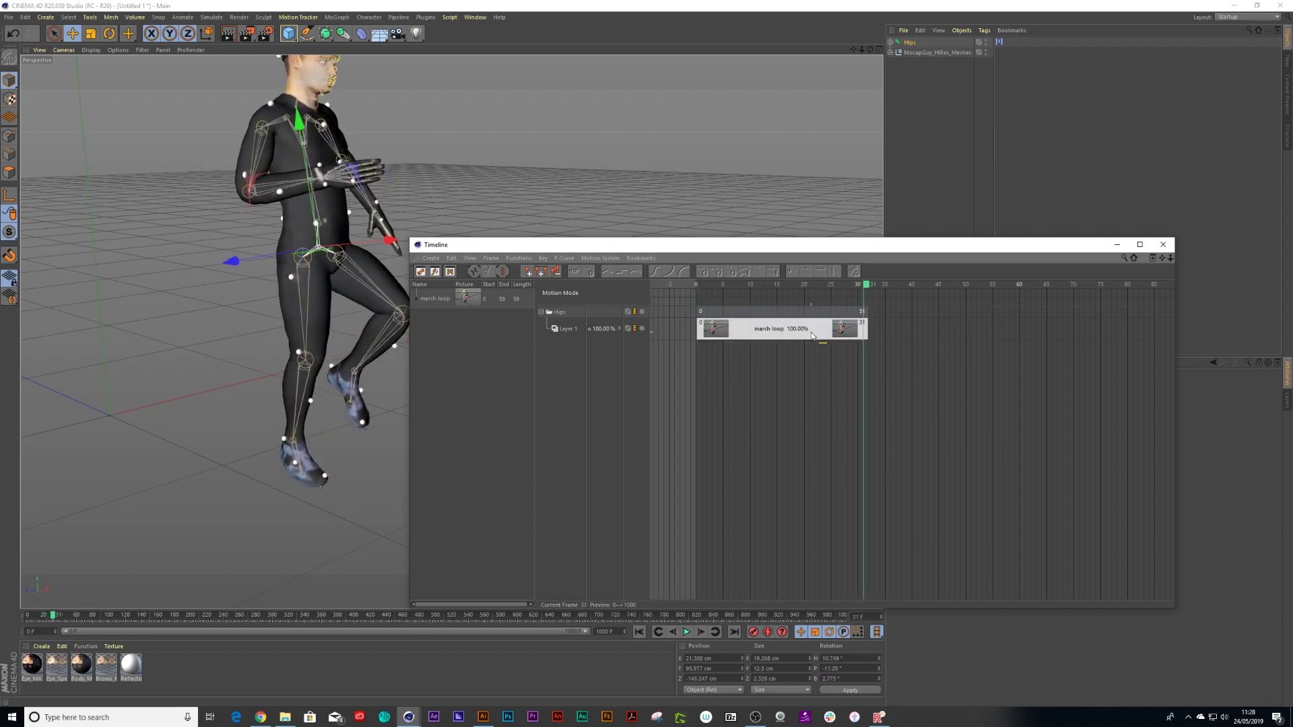
drag(812, 248, 555, 95)
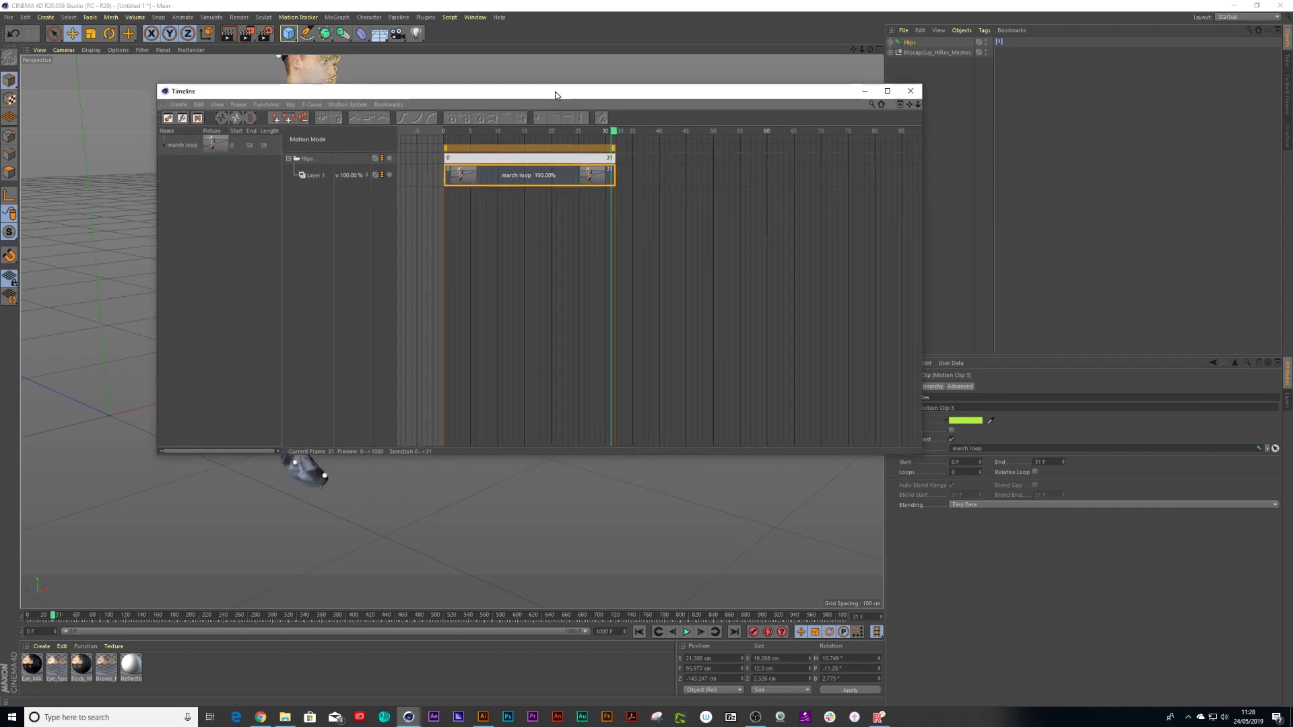
click(961, 472)
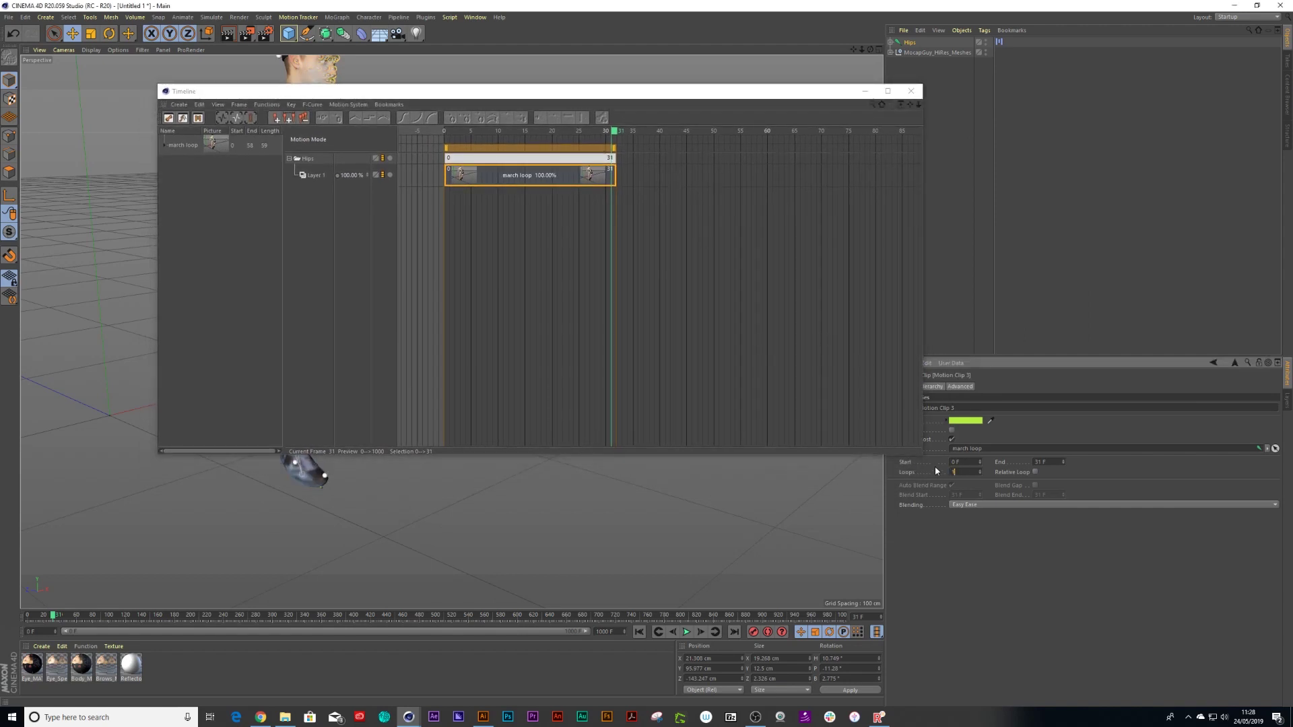
text(100)
key(Return)
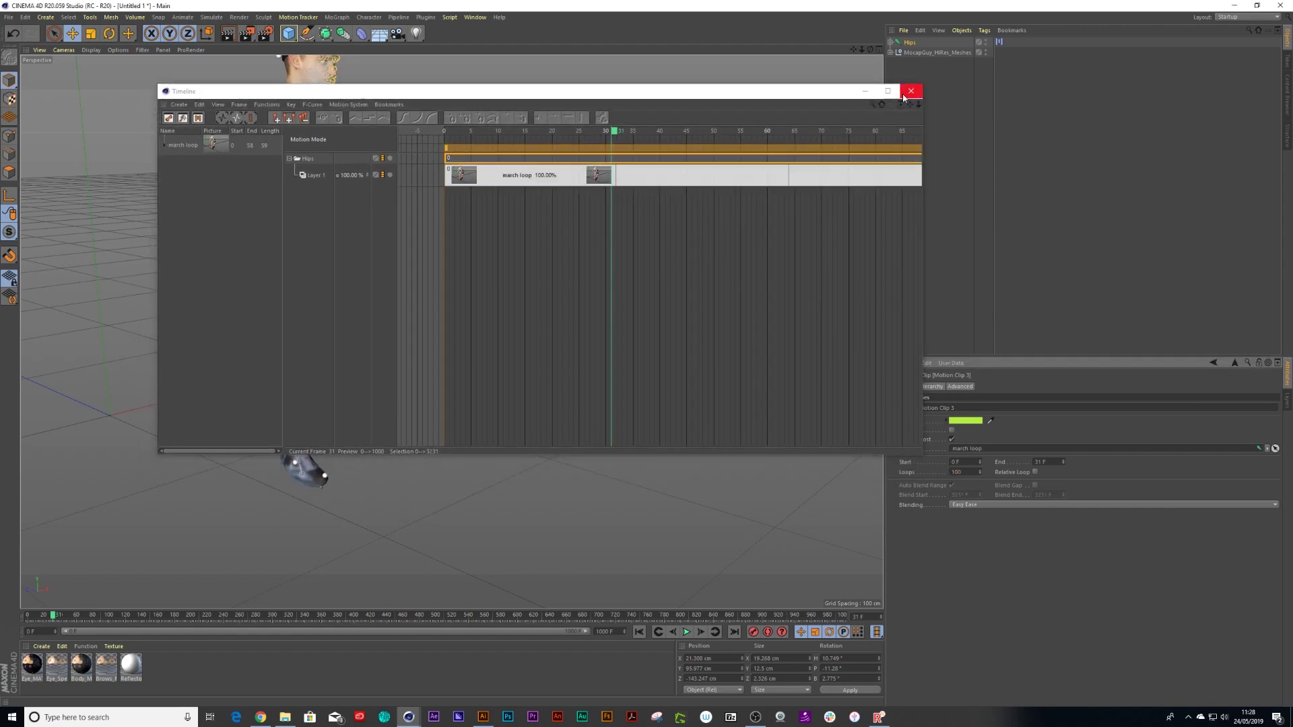
Close the timeline and scrub back to frame 0 to check the looping march with the whole character in view.
click(910, 91)
drag(91, 620, 27, 620)
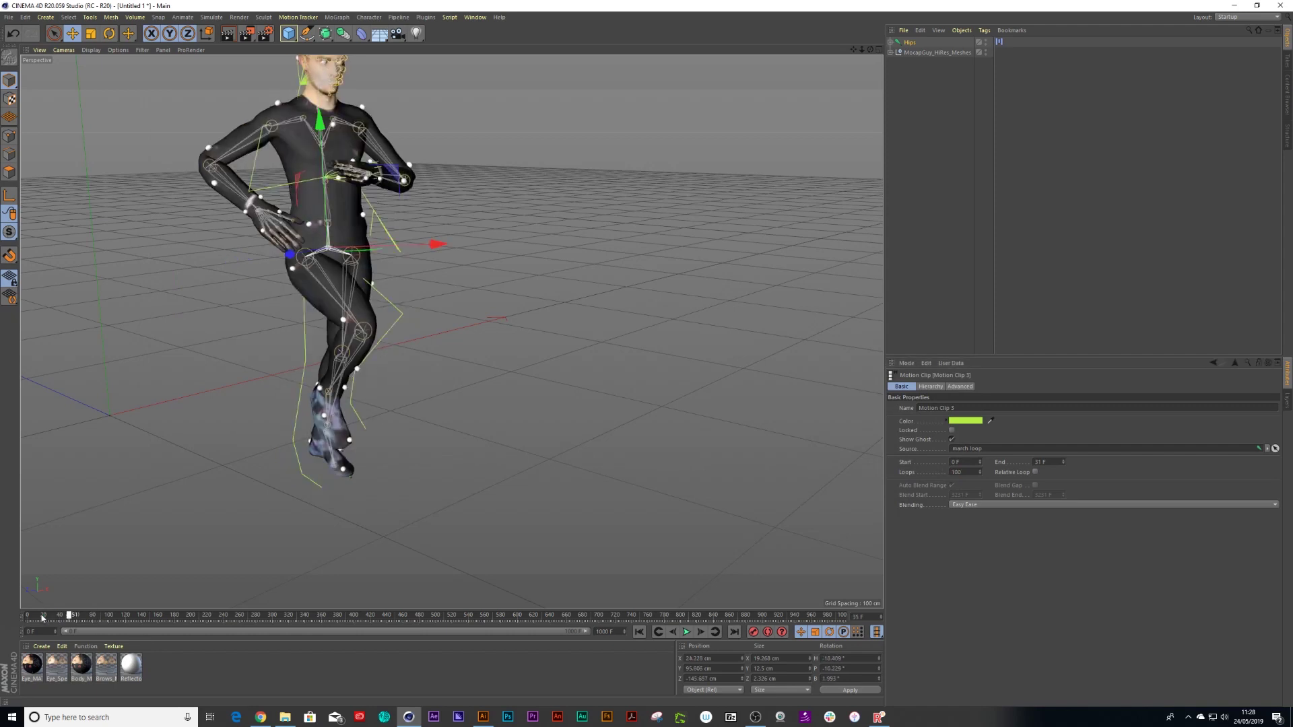
alt+drag(342, 434, 441, 403)
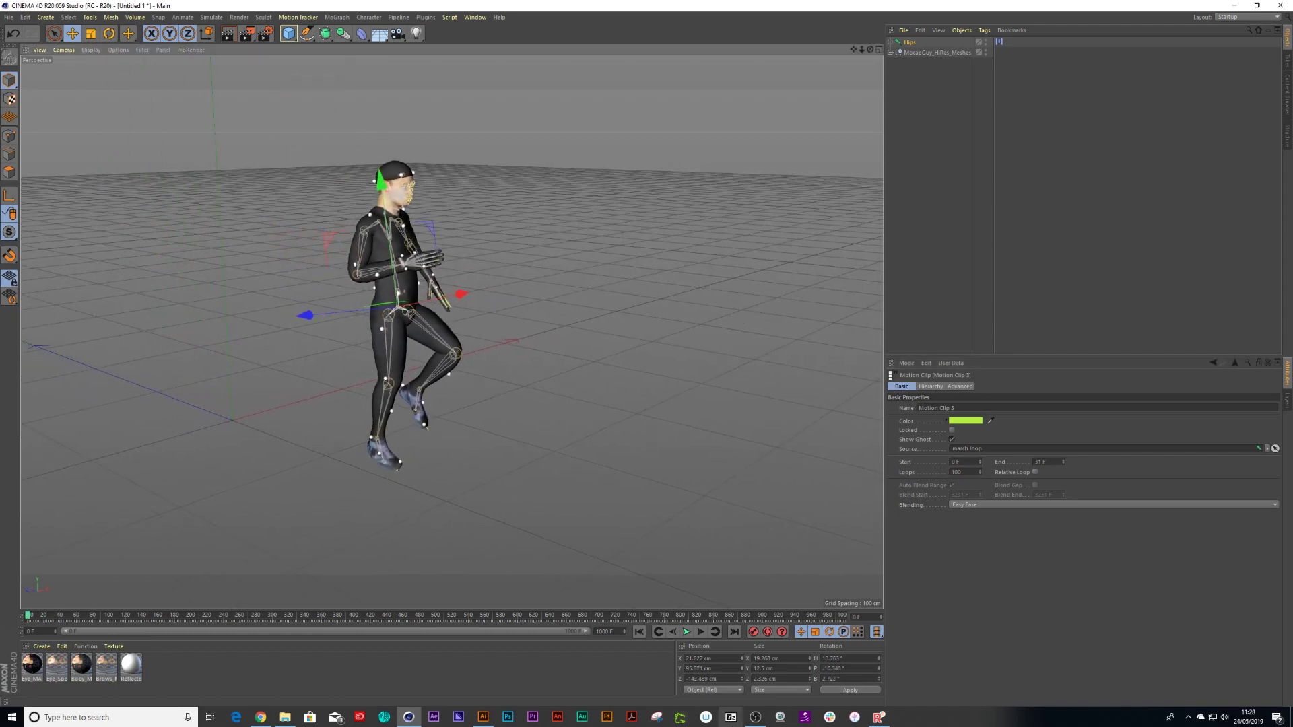